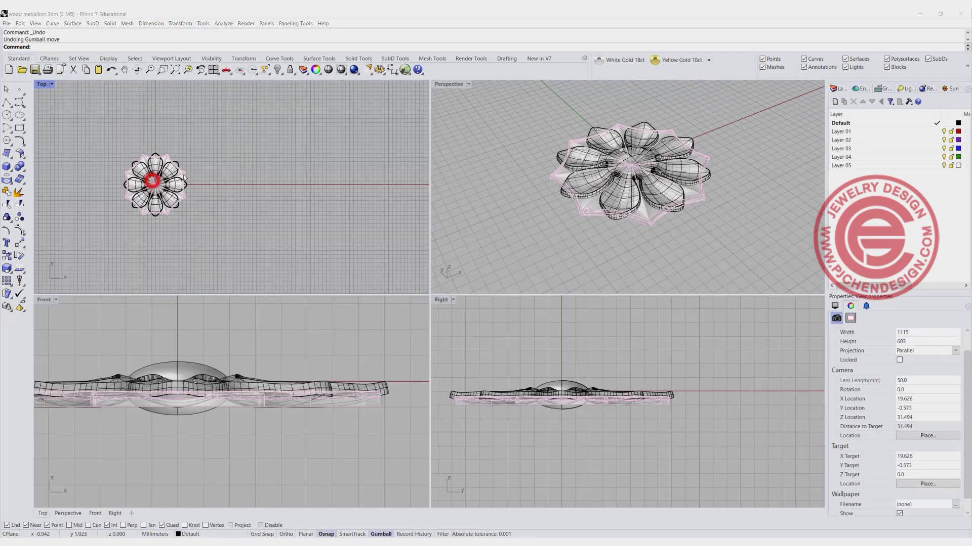
# Step: Undo the last gumball move and move the whole medallion clear of the origin in the Top view
pyautogui.rightClick(155, 177)
pyautogui.hotkey('ctrl', 'z')
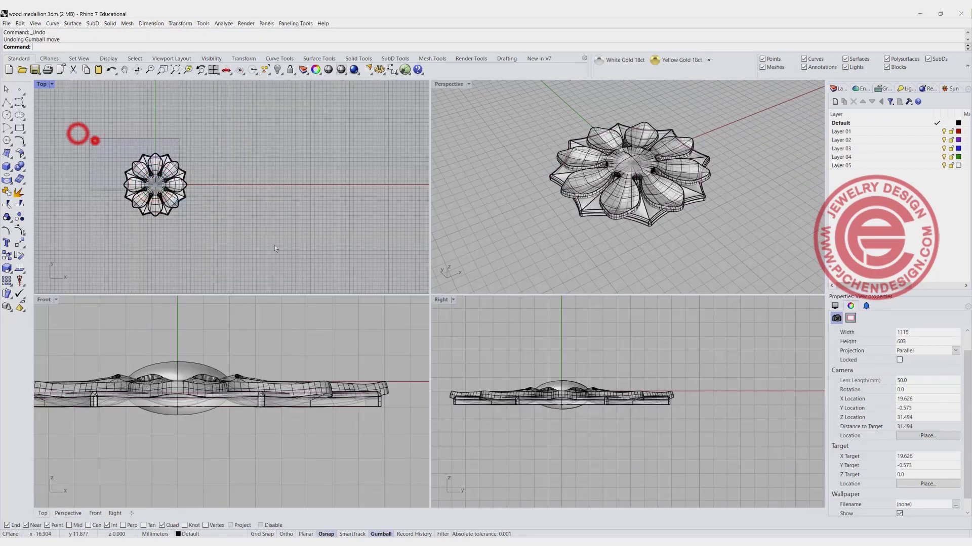
pyautogui.moveTo(165, 165); pyautogui.dragTo(293, 123)
pyautogui.click(202, 193)
# Step: Draw a vertical polyline in the Top view from the origin (0) upward, about 12 mm long
pyautogui.doubleClick(41, 84)
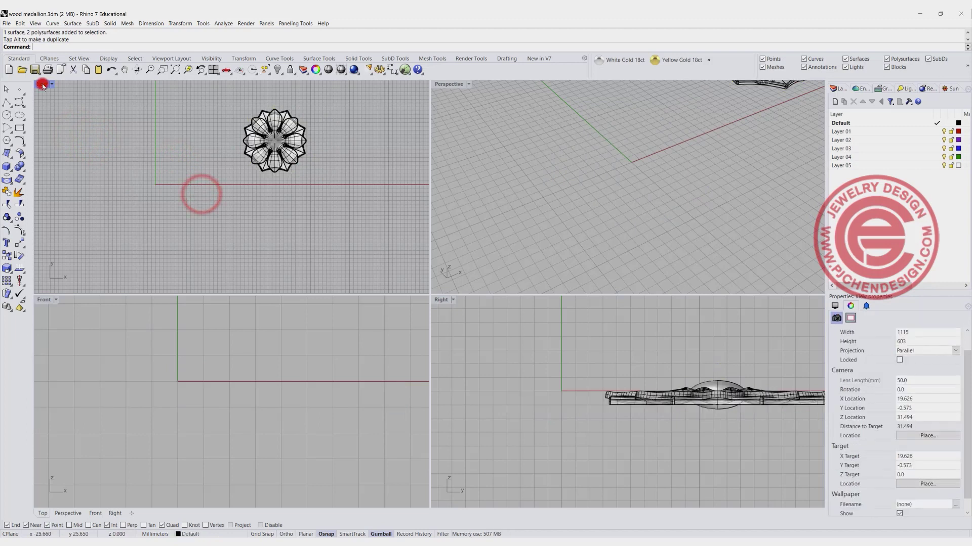
pyautogui.scroll(-4, 447, 238)
pyautogui.moveTo(342, 259)
pyautogui.mouseDown(button='right')
pyautogui.moveTo(359, 234)
pyautogui.moveTo(339, 253)
pyautogui.mouseUp(button='right')
pyautogui.scroll(8, 339, 253)
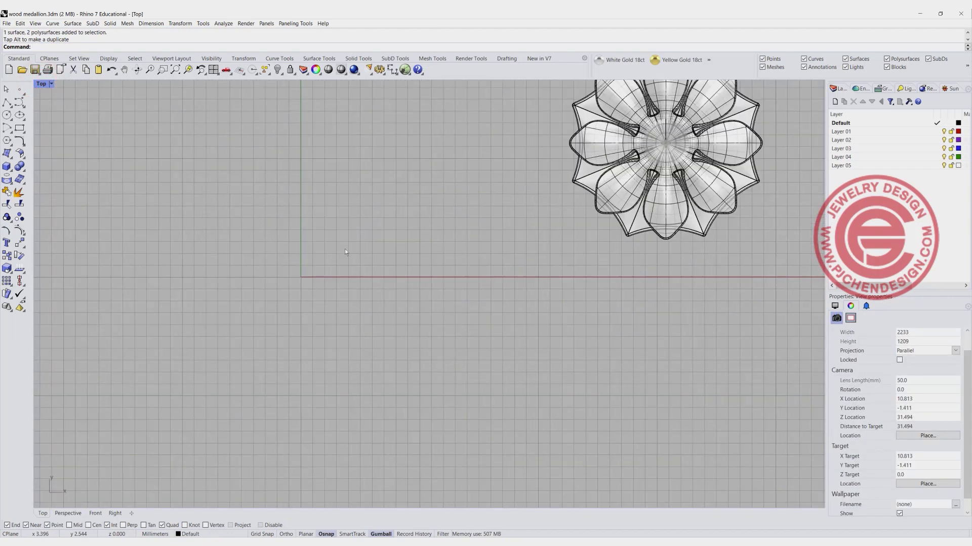
pyautogui.click(7, 103)
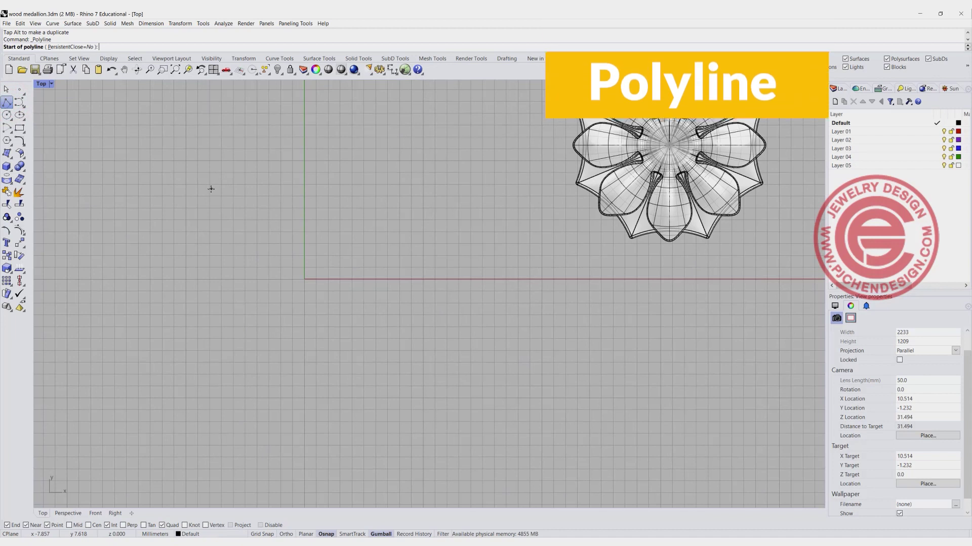
pyautogui.write('0')
pyautogui.press('Return')
pyautogui.scroll(-4, 305, 154)
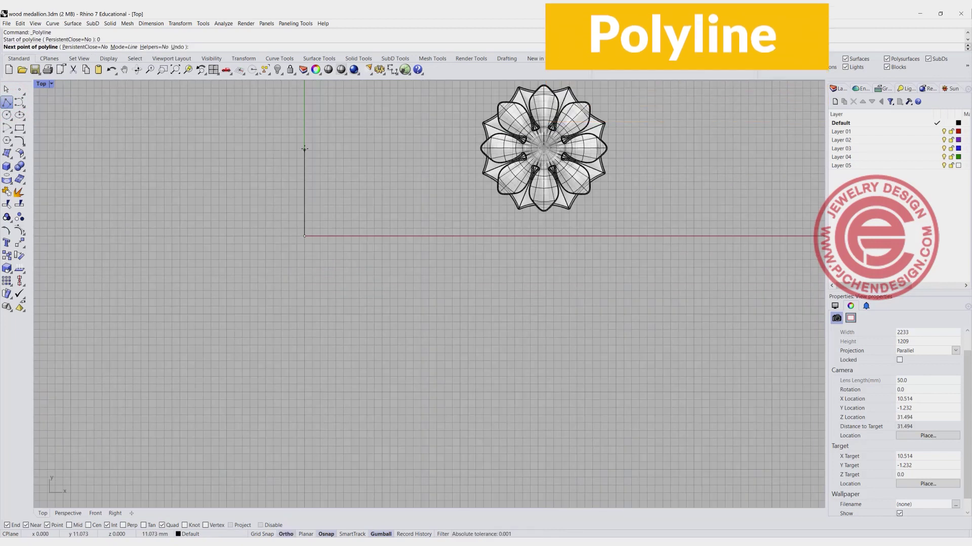
pyautogui.click(304, 140)
pyautogui.press('Return')
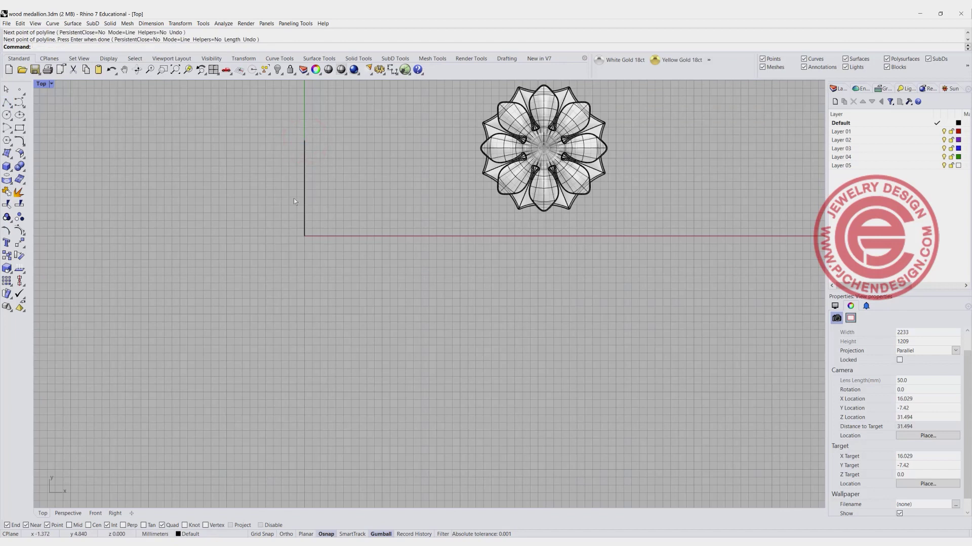
# Step: Rotate two copies of the vertical line about the origin, one by 22.5 degrees and one by -22.5 degrees
pyautogui.scroll(4, 294, 202)
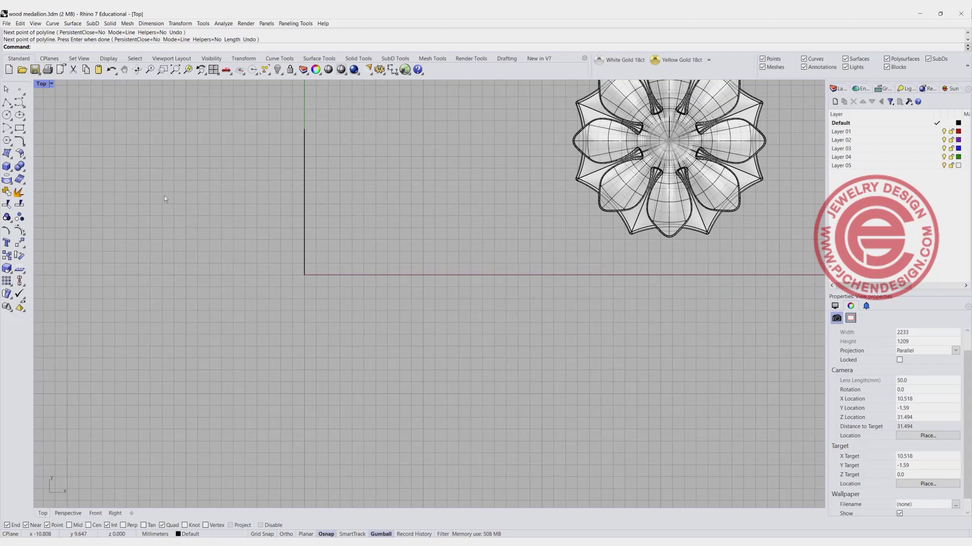
pyautogui.click(305, 198)
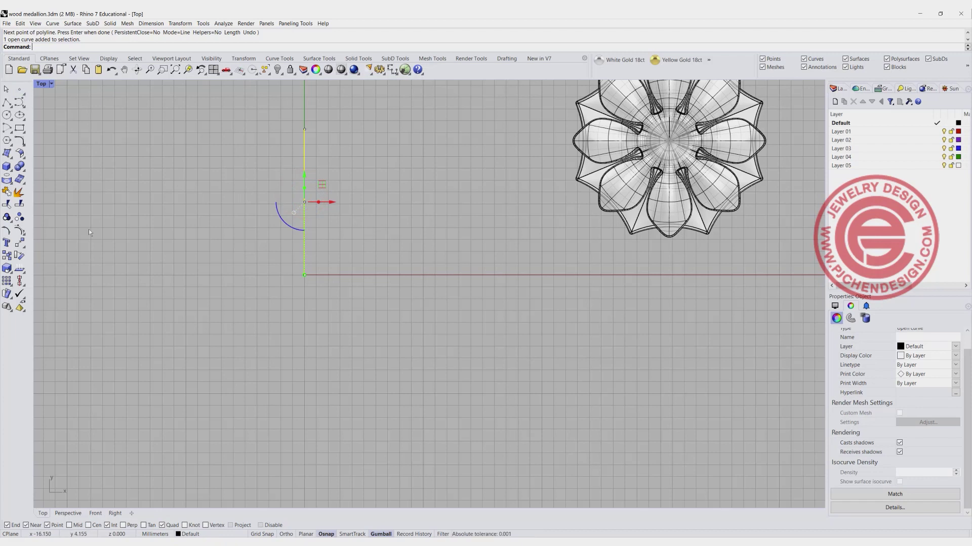
pyautogui.click(19, 256)
pyautogui.click(304, 275)
pyautogui.click(304, 129)
pyautogui.write('22.5')
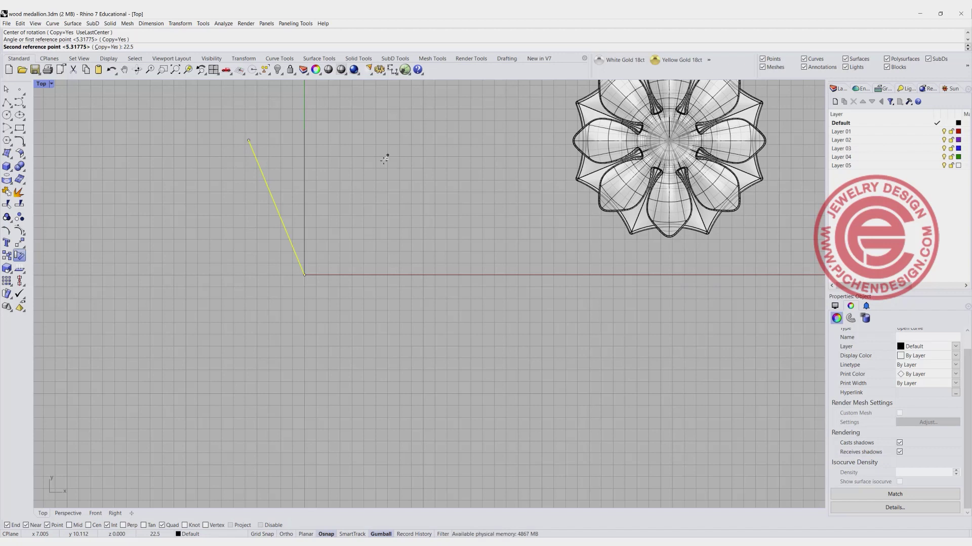
pyautogui.press('Return')
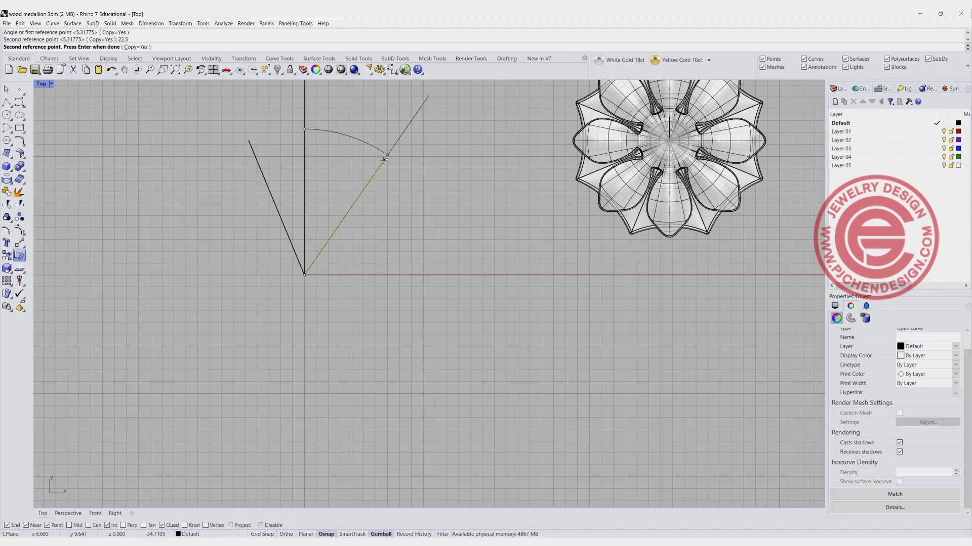
pyautogui.write('-22.5')
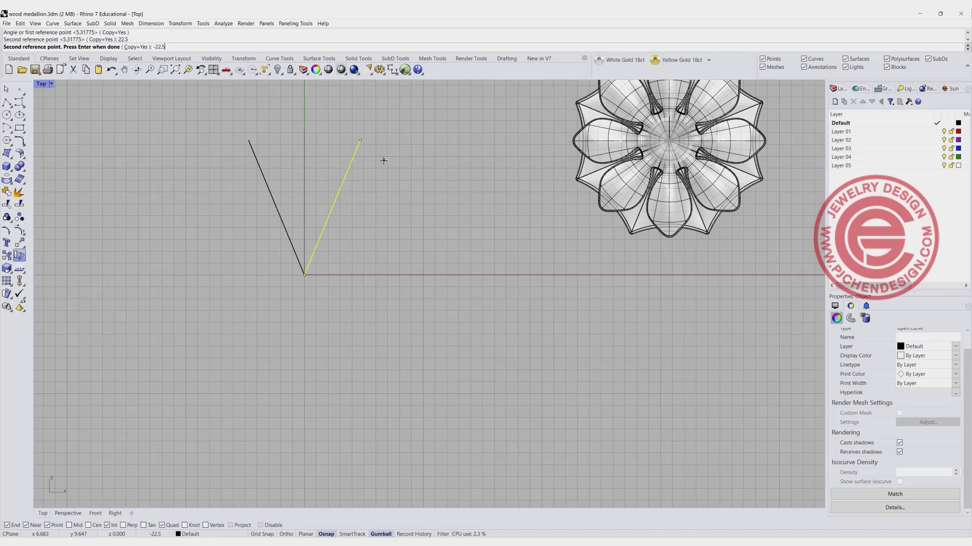
pyautogui.press('Return')
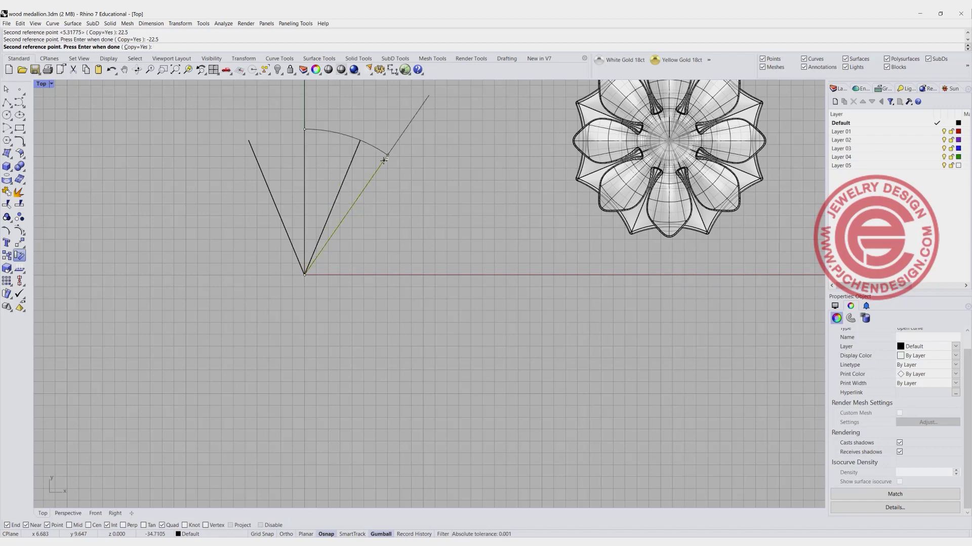
pyautogui.press('Return')
pyautogui.click(257, 166)
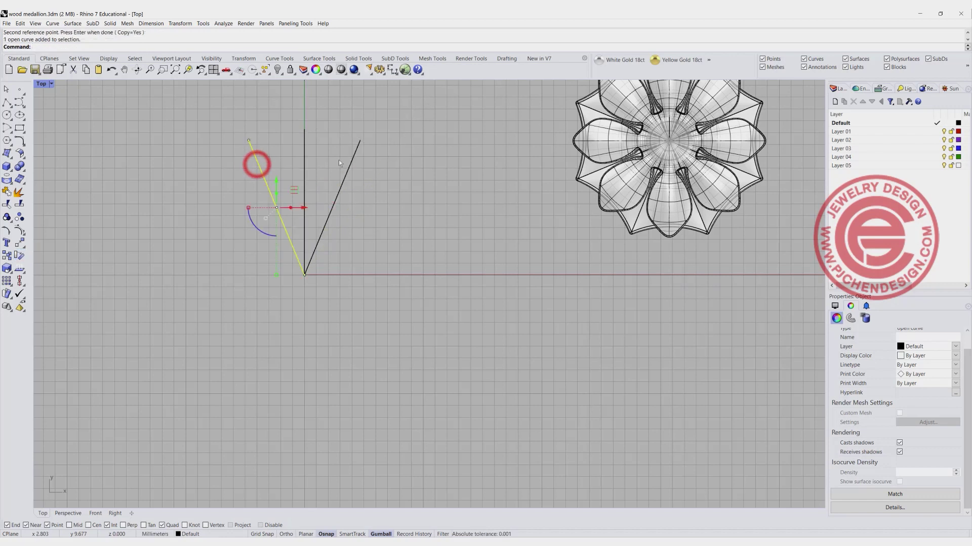
pyautogui.click(354, 152)
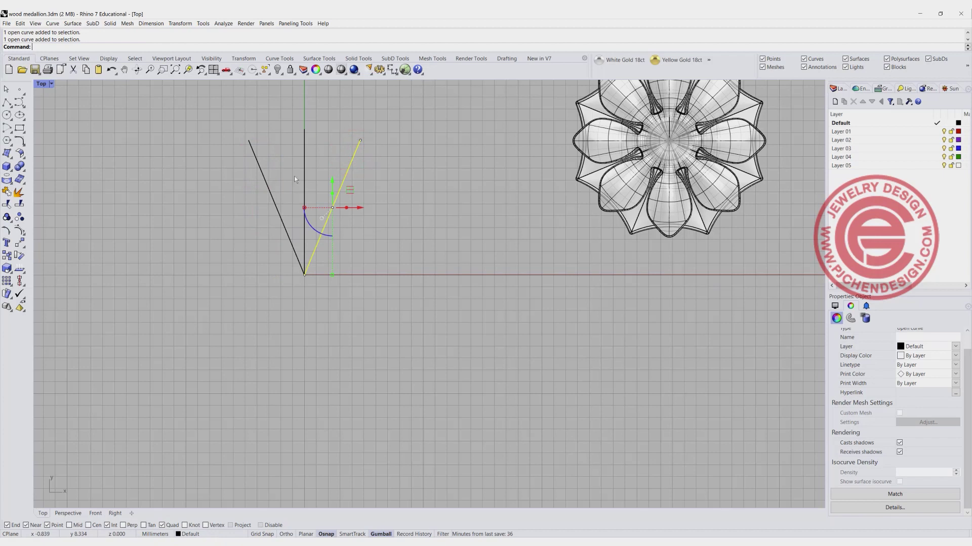
pyautogui.scroll(-3, 294, 176)
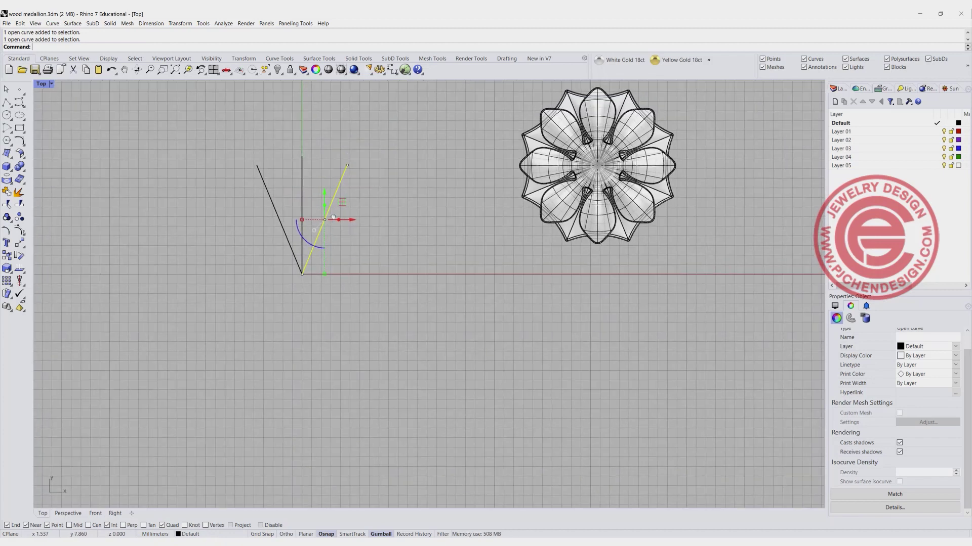
pyautogui.moveTo(273, 176); pyautogui.dragTo(239, 209, button='right')
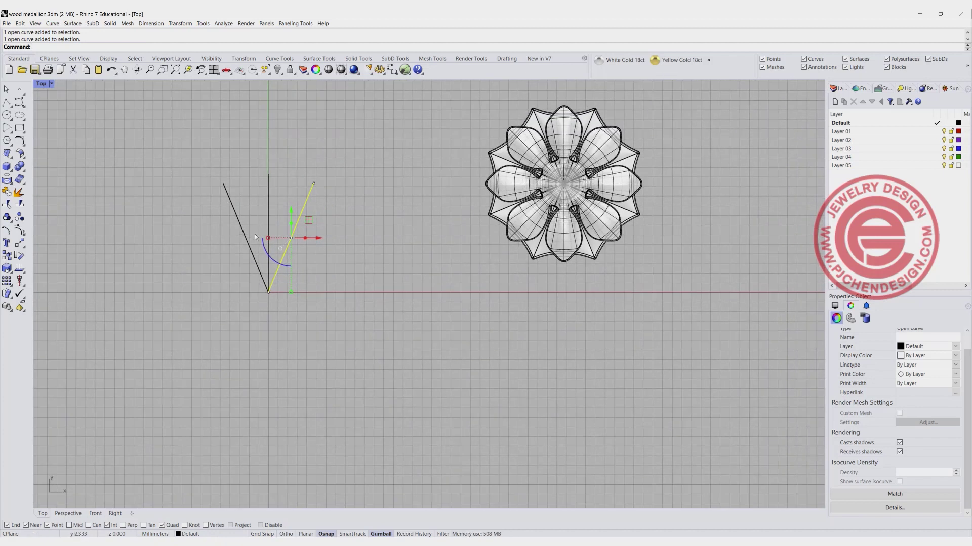
pyautogui.doubleClick(42, 85)
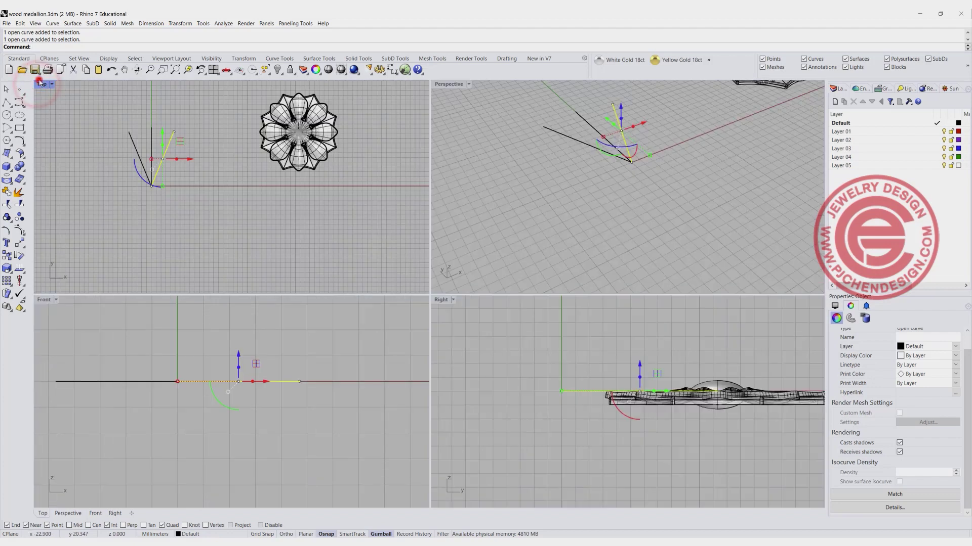
pyautogui.doubleClick(40, 83)
# Step: Draw a half-petal outline about 8 mm tall as a degree-3 control point curve from the vertical line's upper part to the left guide line
pyautogui.scroll(3, 276, 215)
pyautogui.moveTo(278, 218); pyautogui.dragTo(354, 233, button='right')
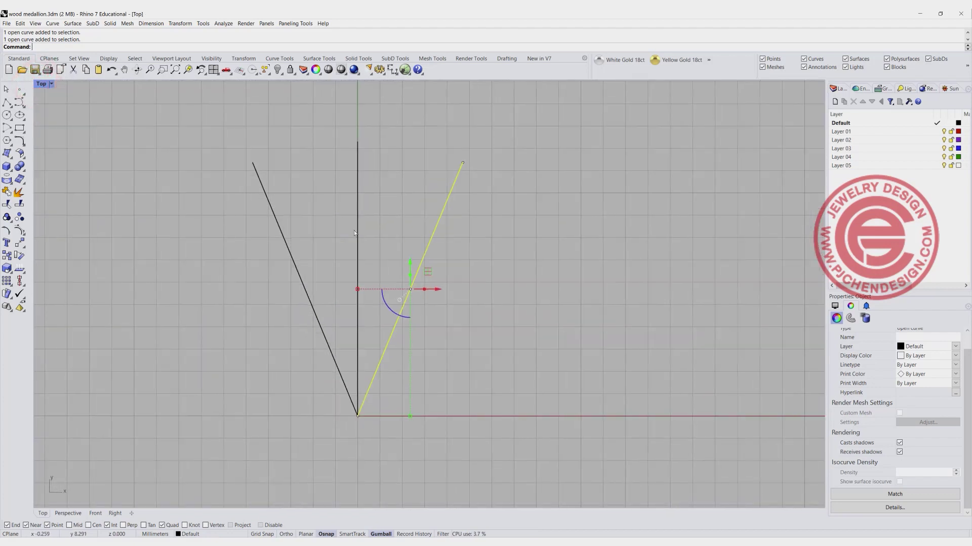
pyautogui.click(274, 178)
pyautogui.click(181, 200)
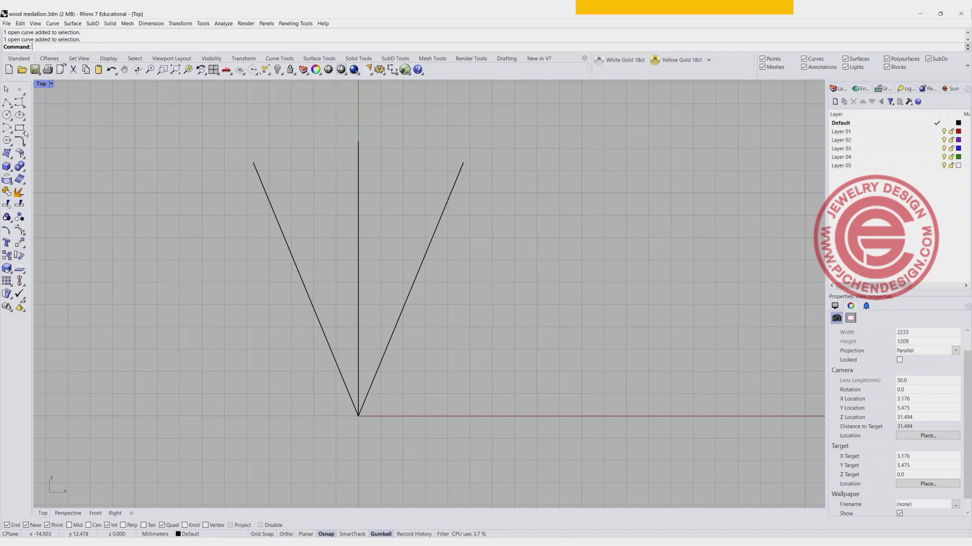
pyautogui.click(19, 103)
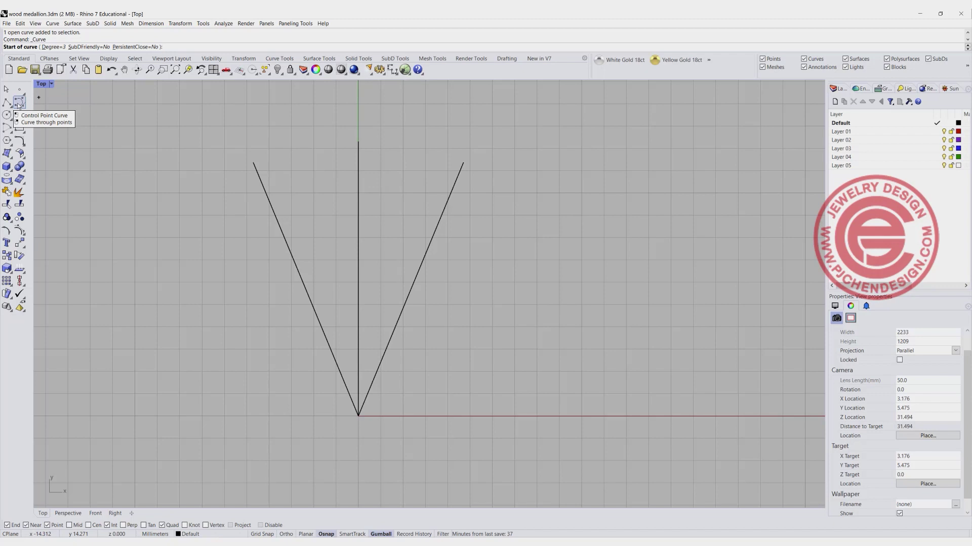
pyautogui.click(357, 167)
pyautogui.click(345, 167)
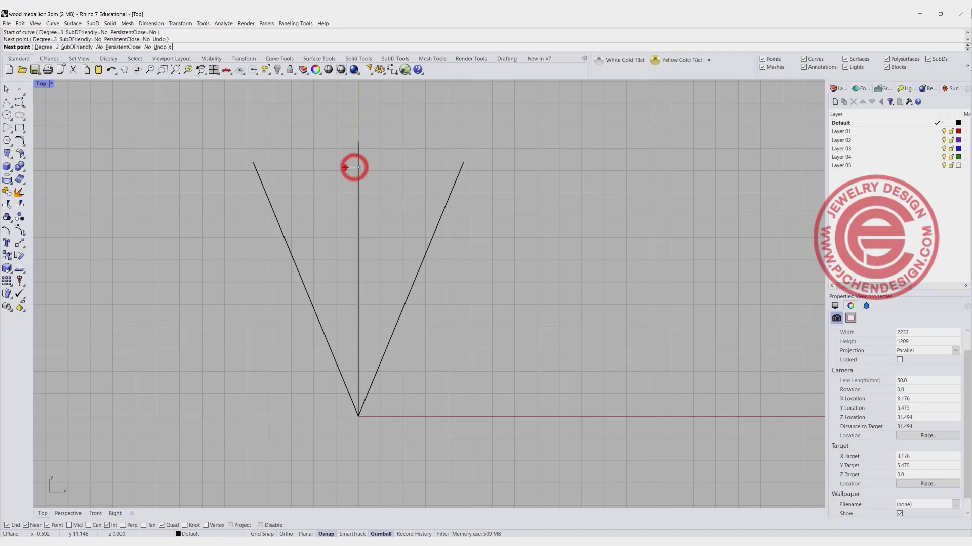
pyautogui.click(338, 189)
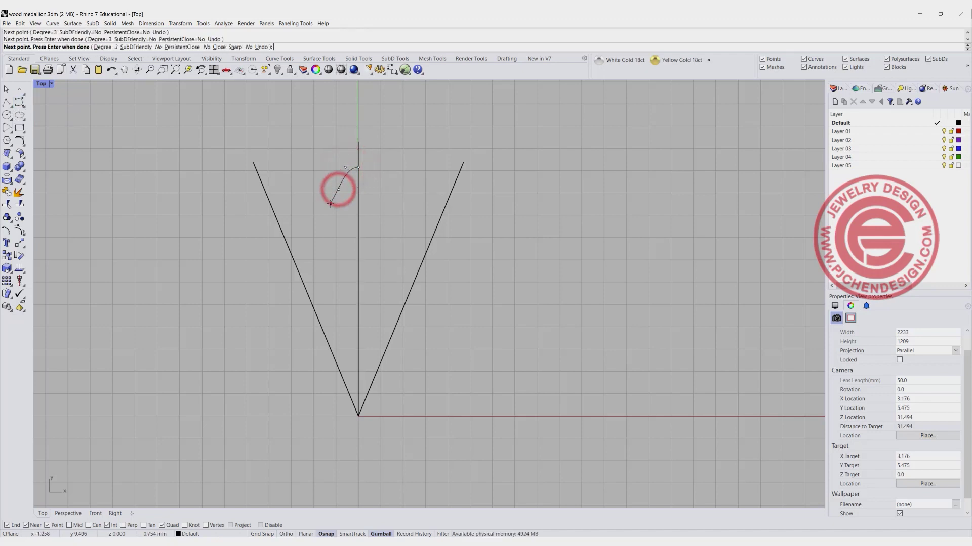
pyautogui.click(327, 204)
pyautogui.click(307, 222)
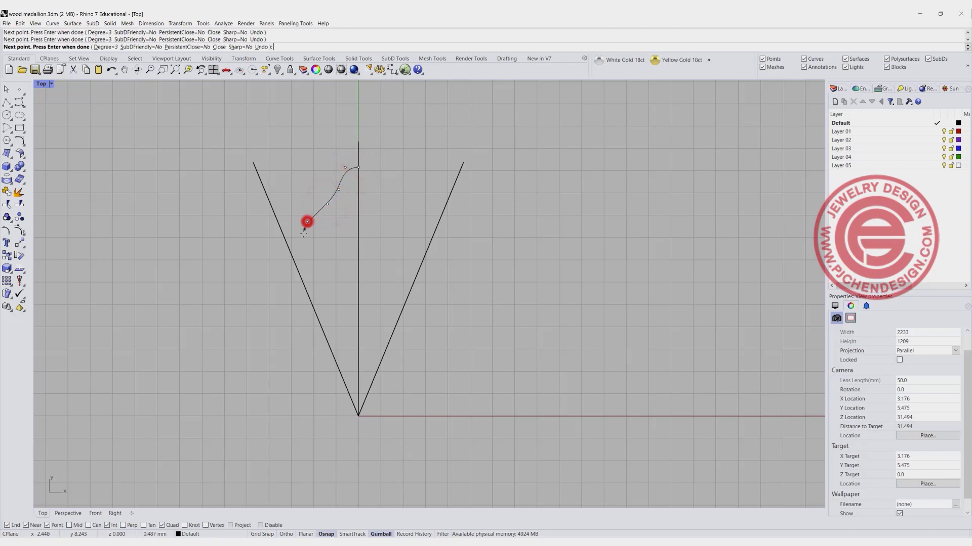
pyautogui.click(303, 284)
pyautogui.click(332, 321)
pyautogui.click(338, 335)
pyautogui.click(339, 349)
pyautogui.rightClick(333, 353)
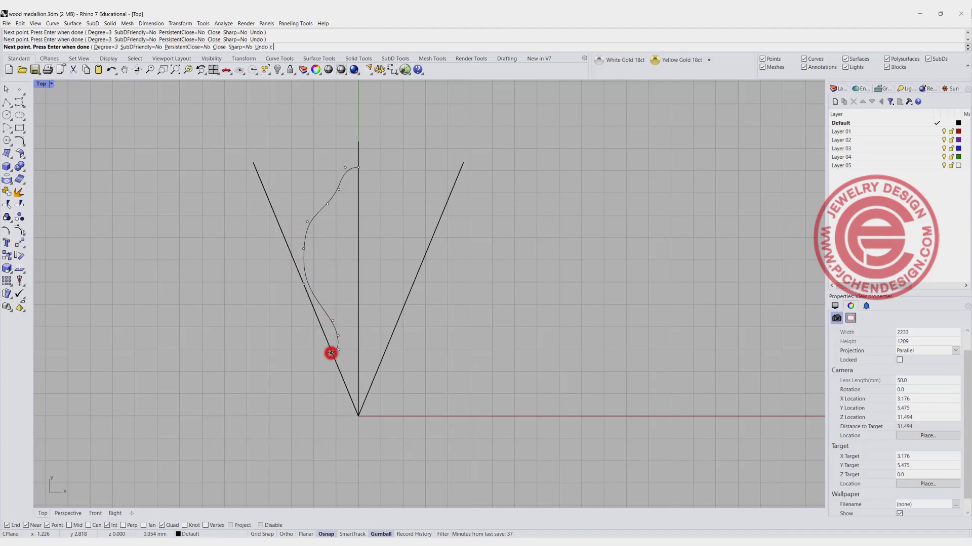
# Step: Reshape the upper shoulder of the half-petal curve by moving the control points just below its tip
pyautogui.scroll(3, 310, 264)
pyautogui.click(302, 221)
pyautogui.scroll(-3, 294, 267)
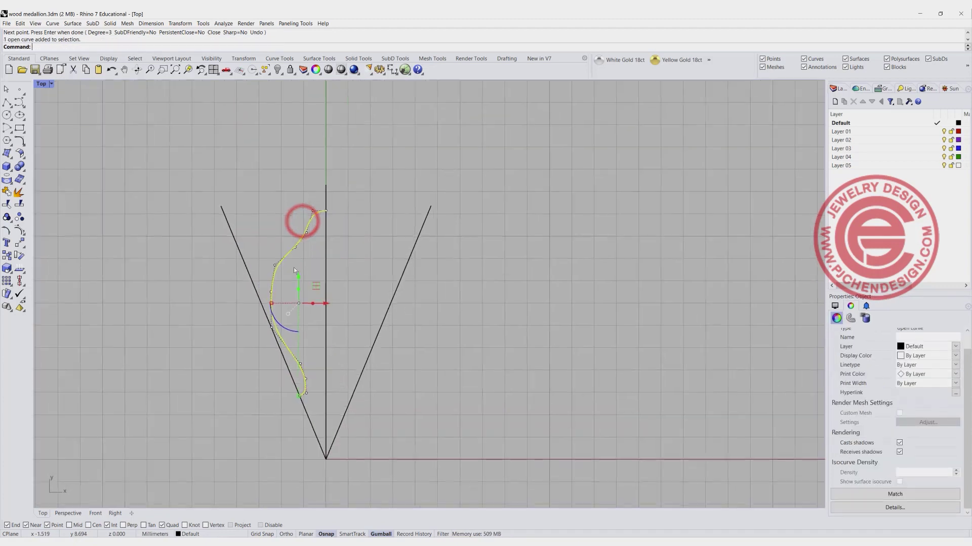
pyautogui.click(306, 233)
pyautogui.moveTo(306, 233); pyautogui.dragTo(325, 215)
pyautogui.scroll(3, 293, 253)
pyautogui.click(300, 247)
pyautogui.moveTo(301, 249); pyautogui.dragTo(311, 216)
pyautogui.scroll(1, 257, 361)
# Step: Reposition the control point on the half-petal's widest part to pull the curve inside the left guide line
pyautogui.moveTo(257, 361); pyautogui.dragTo(262, 281, button='right')
pyautogui.click(260, 279)
pyautogui.click(257, 356)
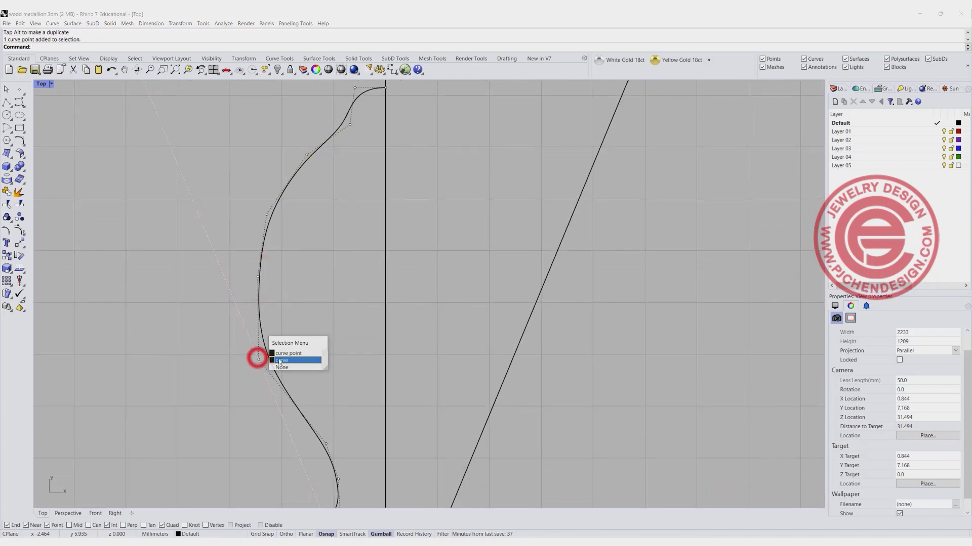
pyautogui.click(284, 353)
pyautogui.moveTo(282, 354); pyautogui.dragTo(326, 359)
# Step: Move the control points along the lower neck of the half-petal to smooth its bend toward the left guide line
pyautogui.scroll(-2, 319, 334)
pyautogui.moveTo(314, 310); pyautogui.dragTo(328, 312)
pyautogui.click(312, 380)
pyautogui.moveTo(329, 362); pyautogui.dragTo(338, 360)
pyautogui.click(321, 406)
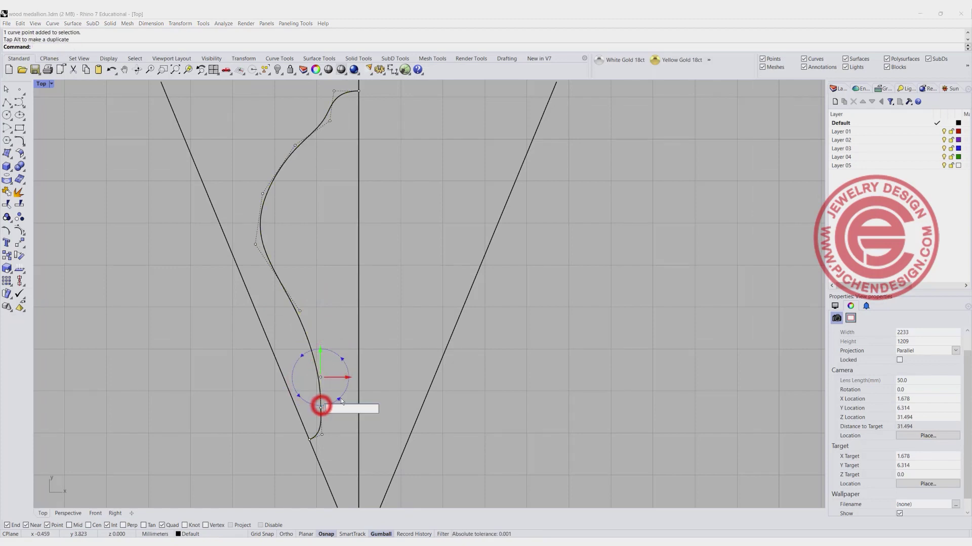
pyautogui.scroll(3, 330, 437)
pyautogui.click(330, 437)
pyautogui.click(299, 371)
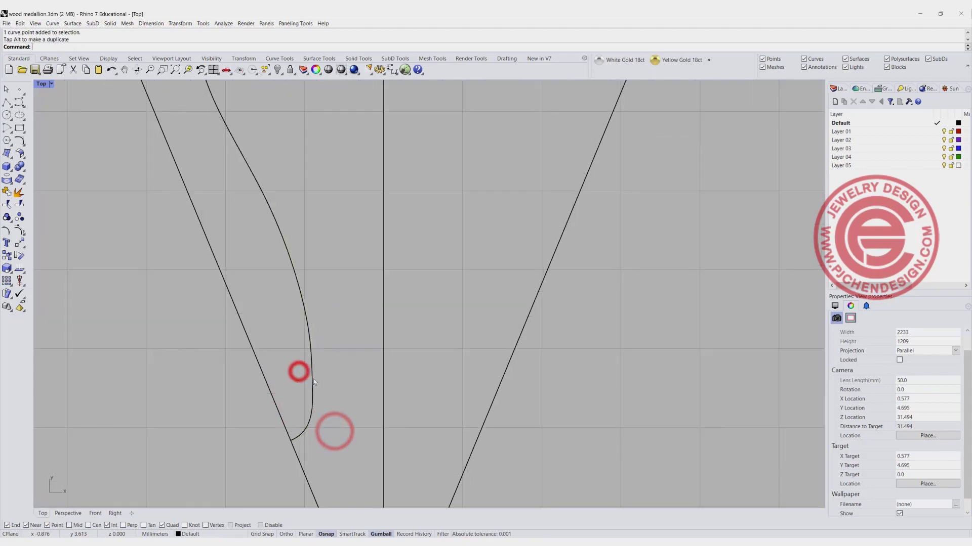
pyautogui.moveTo(286, 368); pyautogui.dragTo(340, 367)
pyautogui.click(373, 408)
# Step: Refine the half-petal's upper contour by shifting the control points near the tip and along the outer shoulder
pyautogui.scroll(-3, 373, 408)
pyautogui.scroll(4, 288, 238)
pyautogui.click(308, 180)
pyautogui.click(322, 178)
pyautogui.moveTo(326, 159); pyautogui.dragTo(324, 145)
pyautogui.moveTo(279, 208)
pyautogui.mouseDown()
pyautogui.moveTo(295, 180)
pyautogui.moveTo(289, 192)
pyautogui.mouseUp()
pyautogui.click(239, 268)
pyautogui.moveTo(258, 253); pyautogui.dragTo(252, 242)
pyautogui.click(287, 263)
pyautogui.scroll(-4, 288, 263)
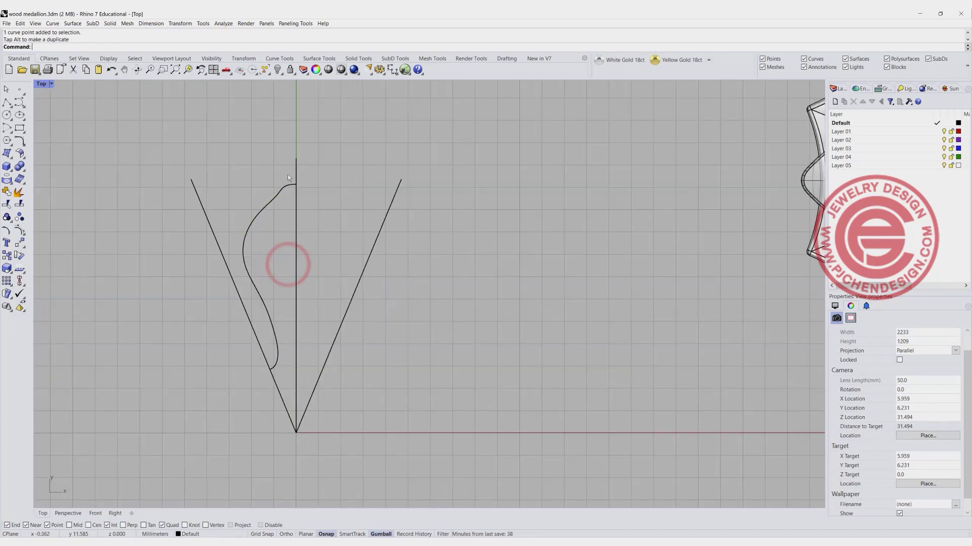
# Step: Delete the control point at the dip just below the half-petal's tip to smooth the shoulder
pyautogui.scroll(3, 275, 196)
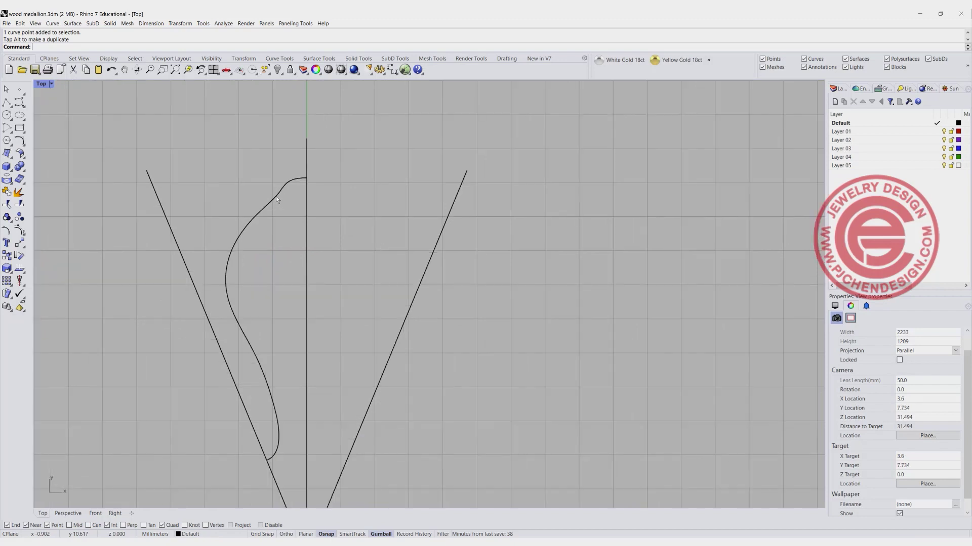
pyautogui.click(275, 195)
pyautogui.press('F10')
pyautogui.click(284, 193)
pyautogui.press('Delete')
pyautogui.scroll(-2, 280, 196)
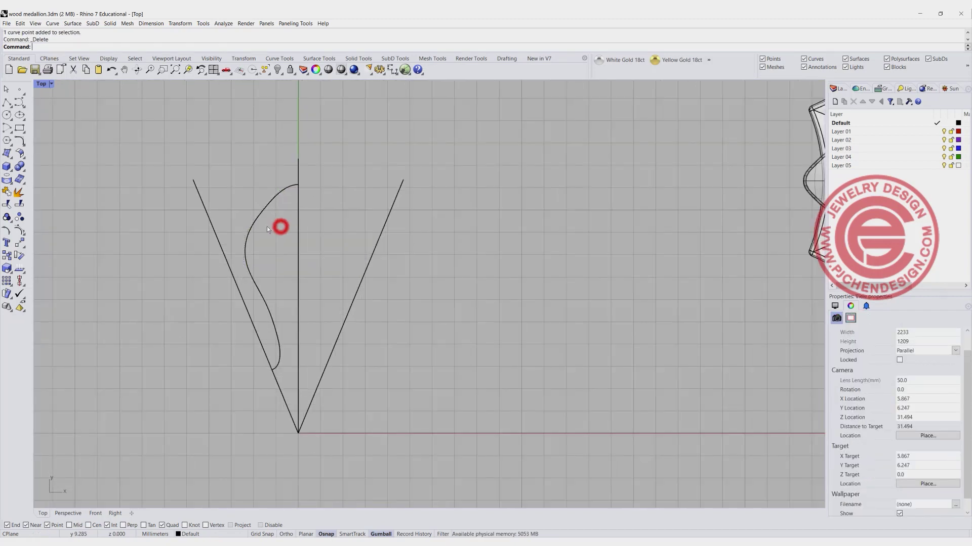
# Step: Mirror the half-petal curve across the vertical centre line, keeping the original
pyautogui.click(264, 210)
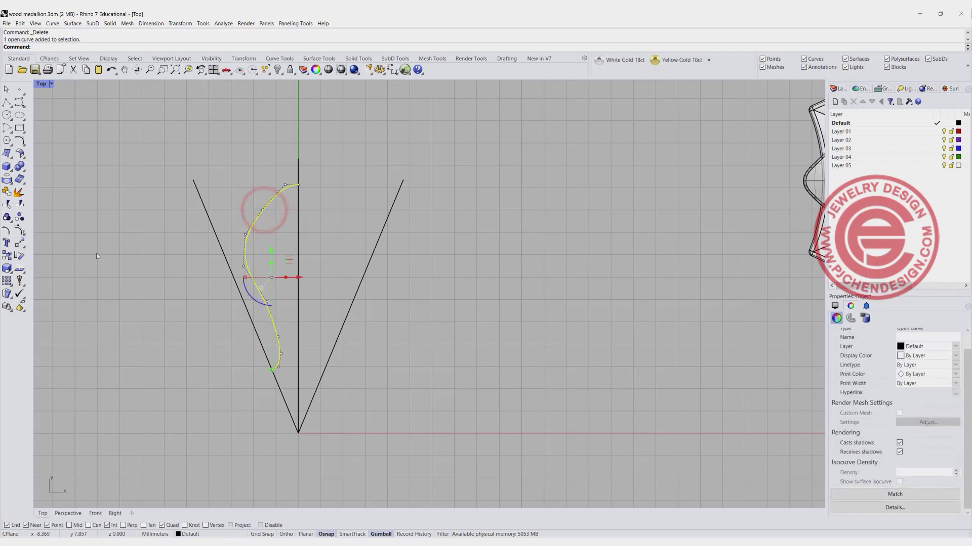
pyautogui.click(20, 246)
pyautogui.click(111, 245)
pyautogui.click(298, 160)
pyautogui.click(297, 211)
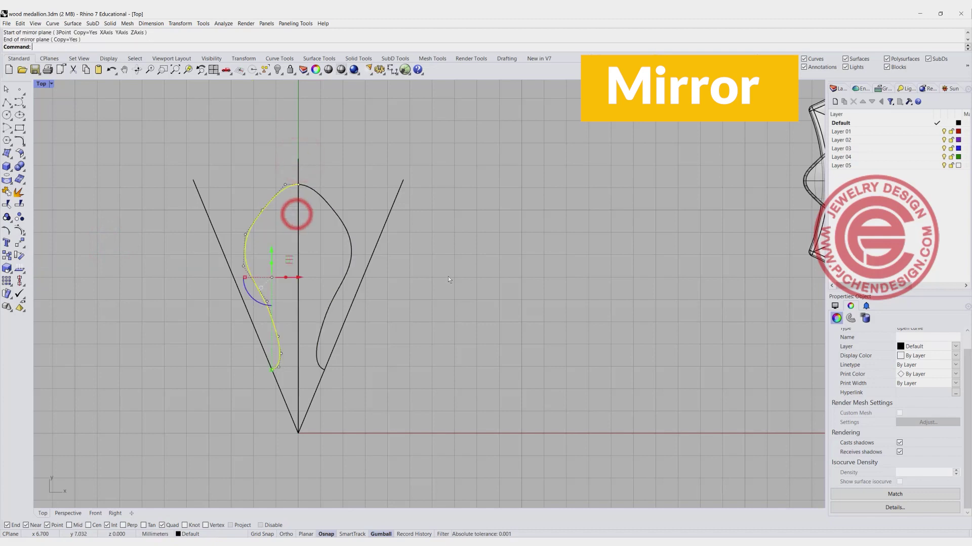
pyautogui.click(444, 275)
# Step: Join the left and right half-petal curves into one petal outline
pyautogui.click(347, 221)
pyautogui.keyDown('shift'); pyautogui.click(271, 200); pyautogui.keyUp('shift')
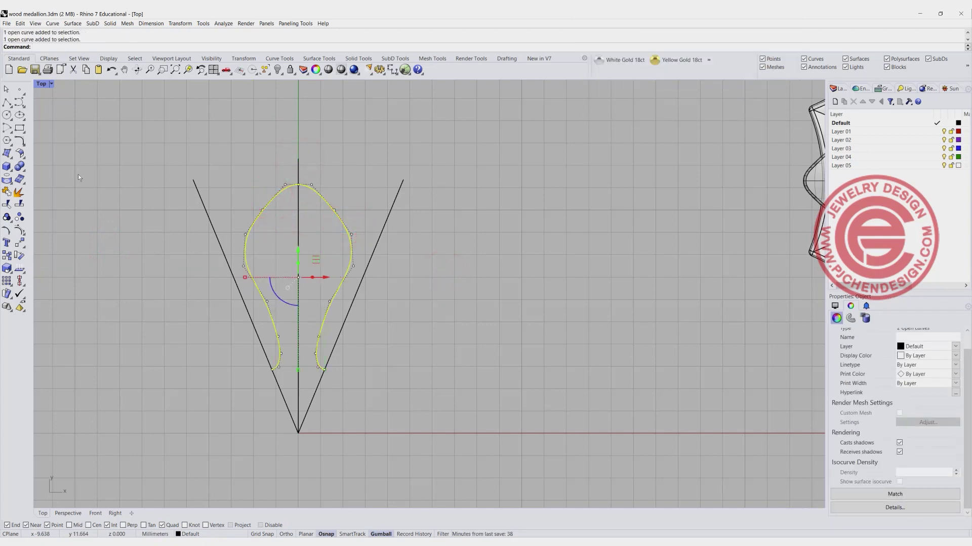
pyautogui.click(7, 191)
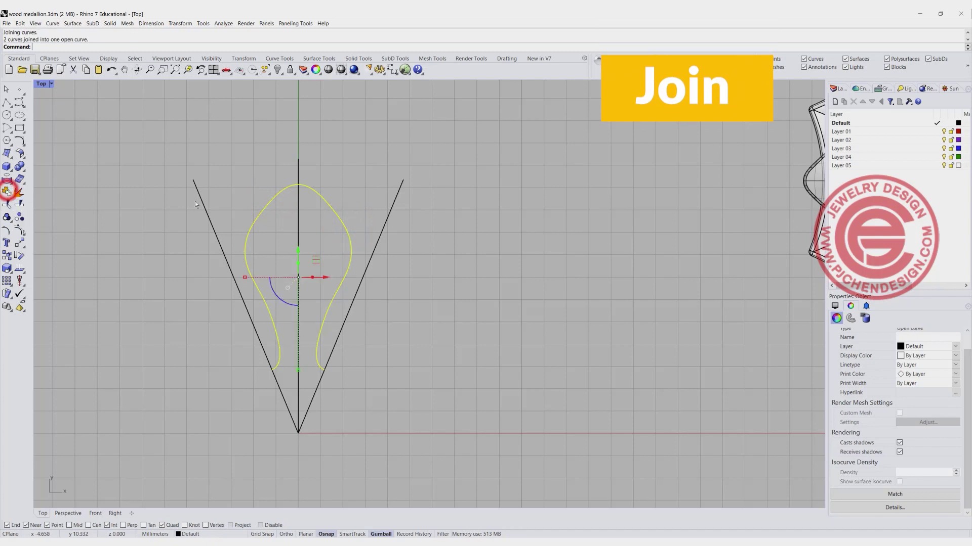
# Step: Rebuild the joined petal outline with 21 points at degree 2, replacing the original curve
pyautogui.write('rebuild')
pyautogui.press('Return')
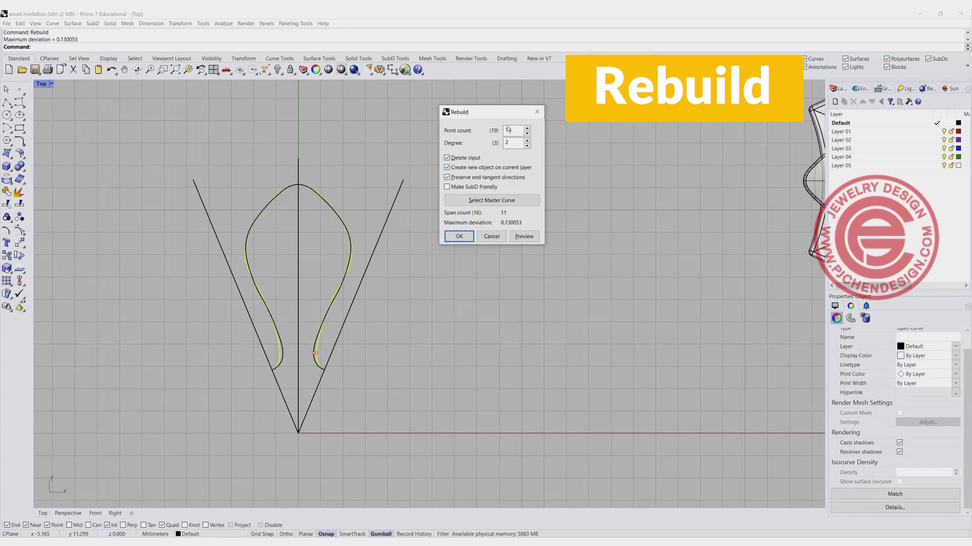
pyautogui.doubleClick(513, 130)
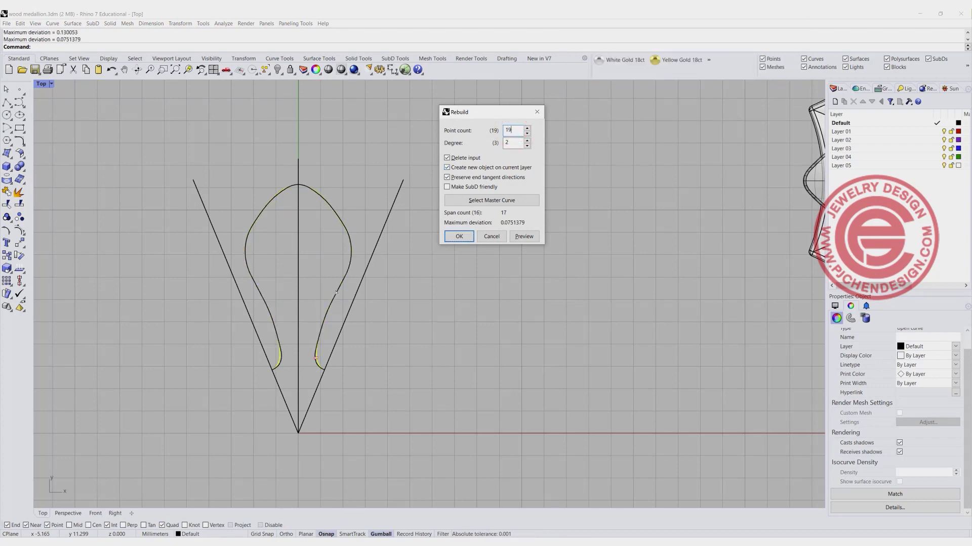
pyautogui.scroll(5, 313, 360)
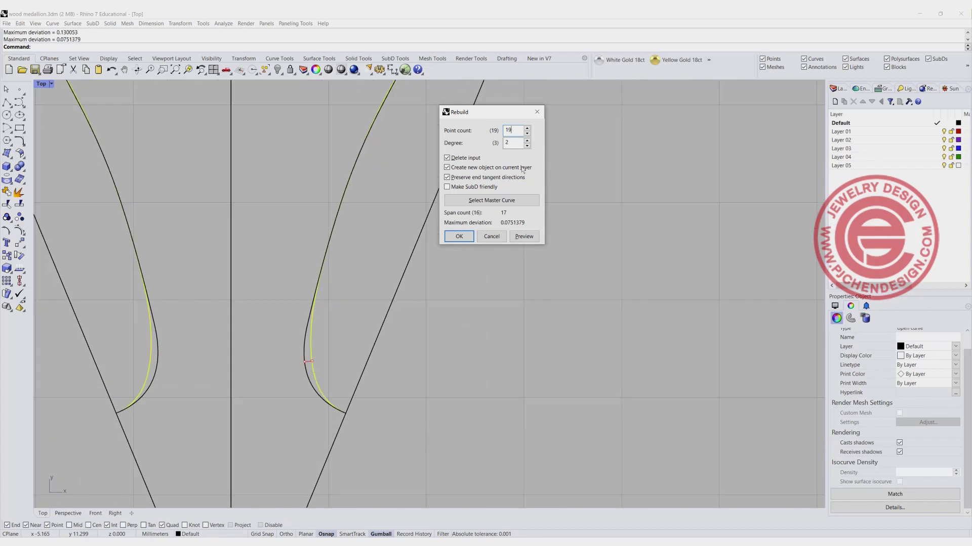
pyautogui.write('21')
pyautogui.scroll(-8, 353, 310)
pyautogui.click(459, 237)
# Step: Delete two mirrored pairs of control points from the petal outline, one on the lower flanks and one on the upper sides
pyautogui.click(328, 127)
pyautogui.scroll(2, 259, 122)
pyautogui.scroll(1, 260, 123)
pyautogui.moveTo(243, 122)
pyautogui.mouseDown()
pyautogui.moveTo(384, 141)
pyautogui.moveTo(253, 132)
pyautogui.mouseUp()
pyautogui.scroll(-2, 374, 228)
pyautogui.scroll(2, 365, 261)
pyautogui.click(368, 253)
pyautogui.keyDown('shift'); pyautogui.click(263, 252); pyautogui.keyUp('shift')
pyautogui.press('Delete')
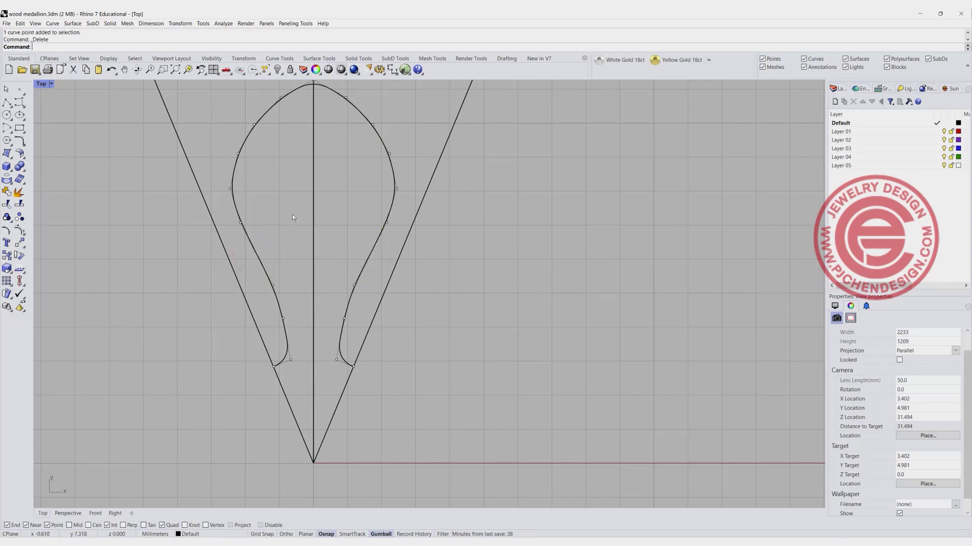
pyautogui.click(237, 154)
pyautogui.keyDown('shift'); pyautogui.click(388, 152); pyautogui.keyUp('shift')
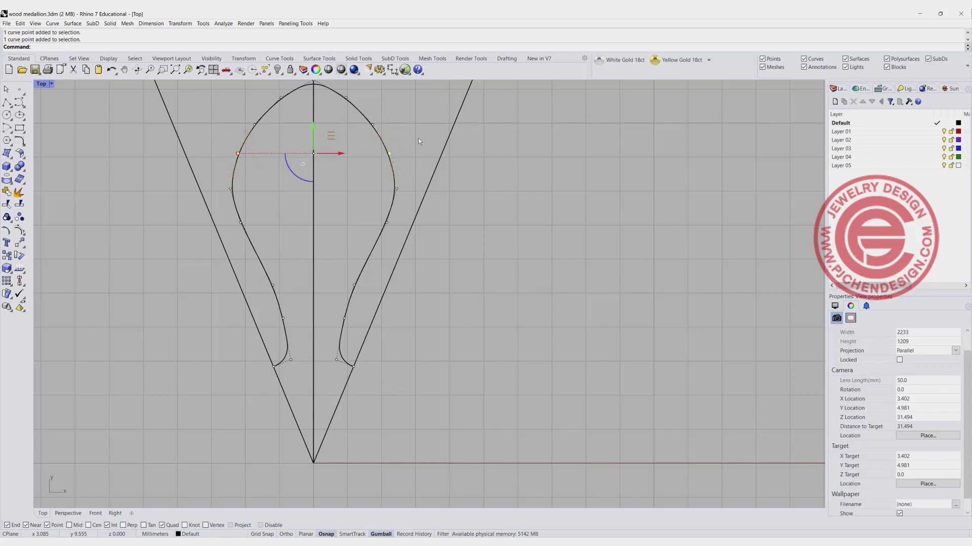
pyautogui.press('Delete')
# Step: Shift the mirrored pair of control points at the petal's shoulders slightly downward and scale them outward from the centre line
pyautogui.click(253, 125)
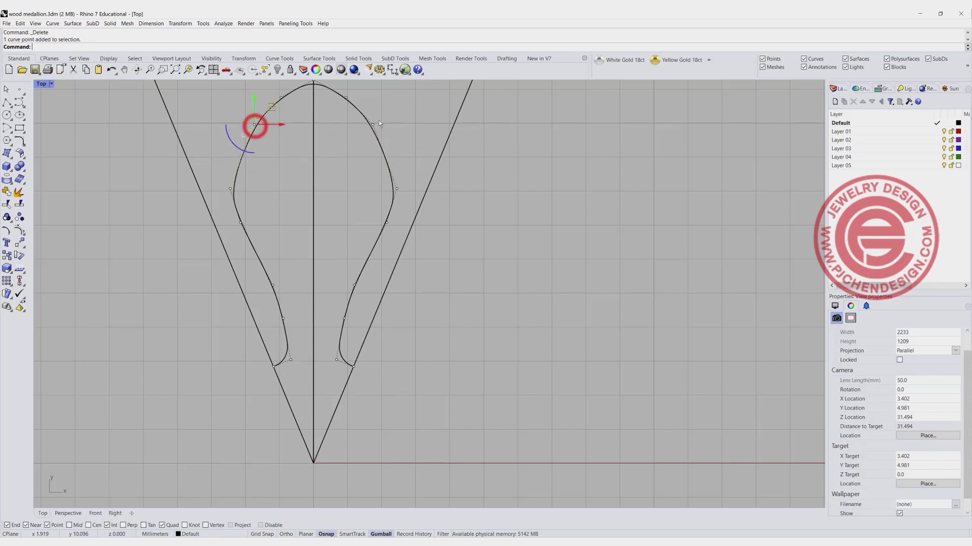
pyautogui.keyDown('shift'); pyautogui.click(373, 125); pyautogui.keyUp('shift')
pyautogui.moveTo(314, 96); pyautogui.dragTo(314, 111)
pyautogui.moveTo(252, 142); pyautogui.dragTo(243, 143)
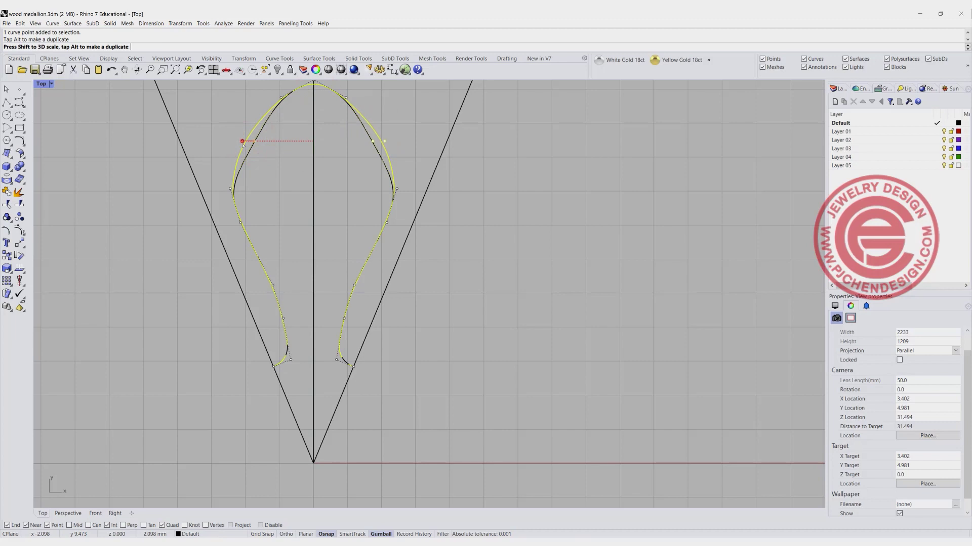
pyautogui.moveTo(241, 144); pyautogui.dragTo(241, 144)
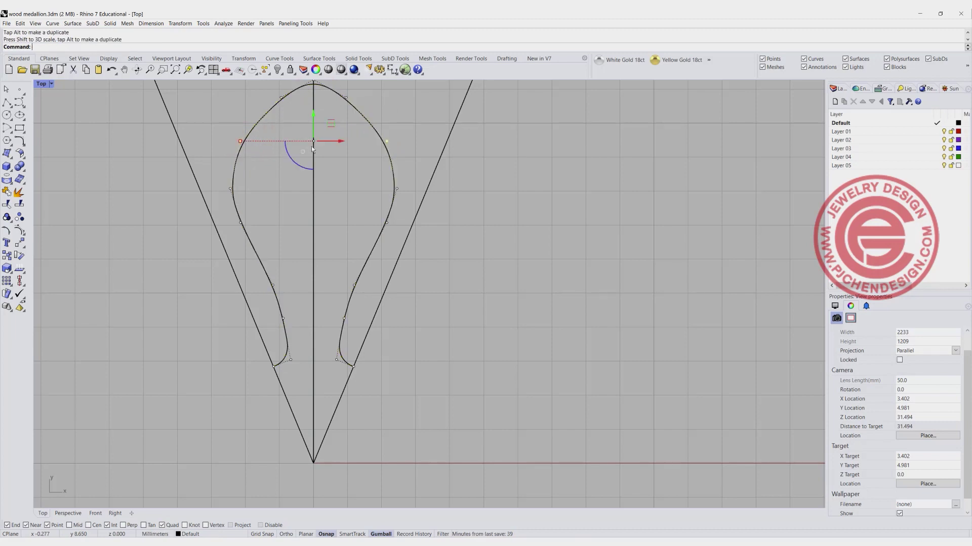
# Step: Polar array the petal outline around the guide lines' shared apex with 8 items over 360 degrees
pyautogui.scroll(-3, 338, 177)
pyautogui.scroll(-3, 394, 228)
pyautogui.click(339, 231)
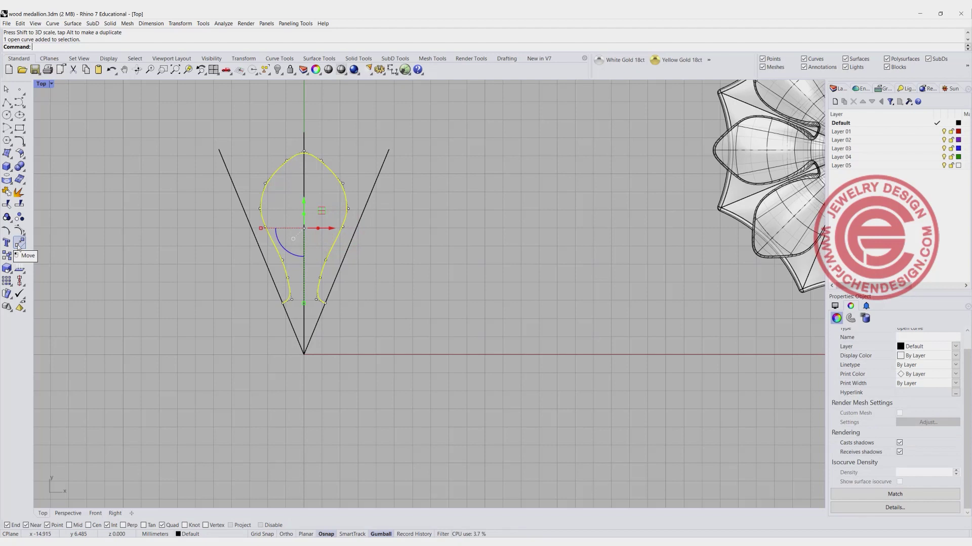
pyautogui.click(9, 284)
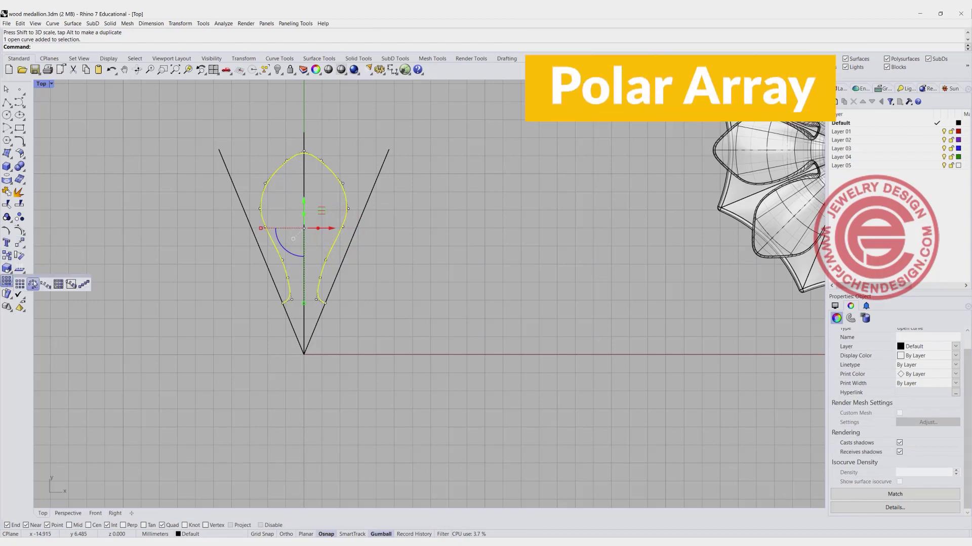
pyautogui.click(33, 285)
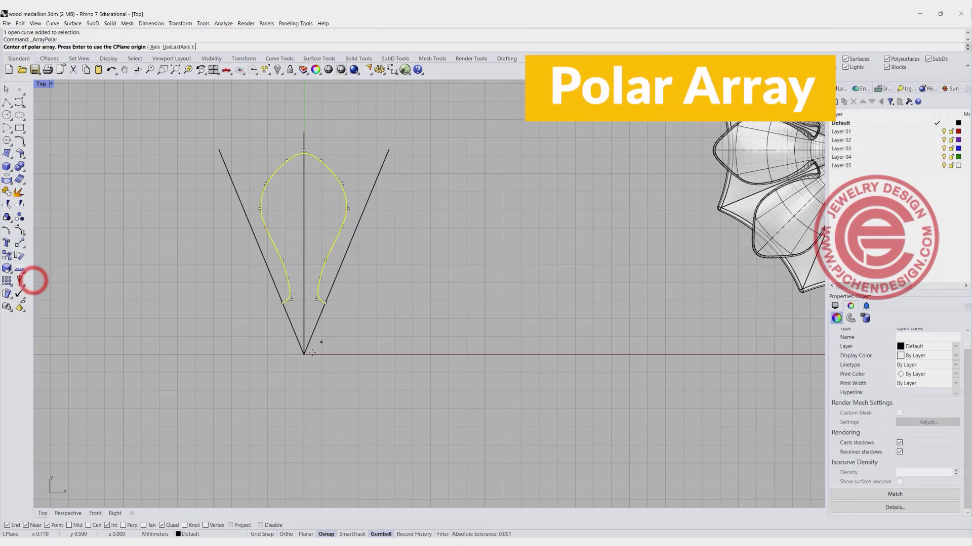
pyautogui.click(303, 355)
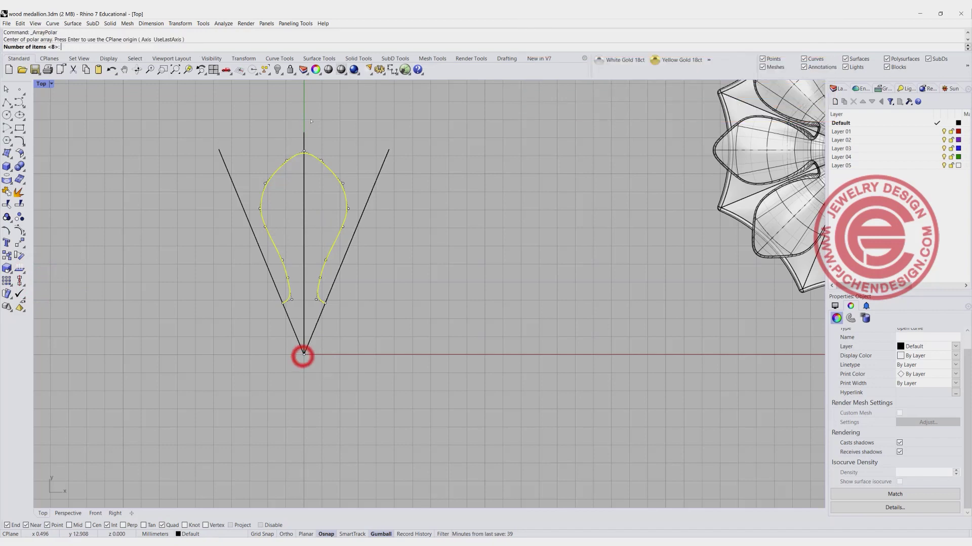
pyautogui.press('Return')
pyautogui.press('Return')
pyautogui.press('Return')
pyautogui.scroll(-2, 303, 213)
pyautogui.click(391, 256)
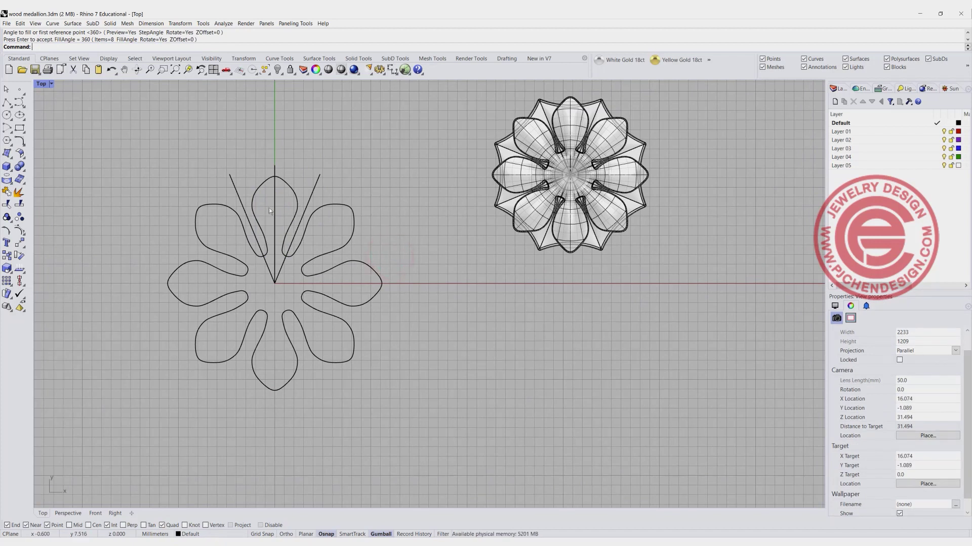
# Step: Undo the polar array of the petal outline
pyautogui.scroll(4, 278, 202)
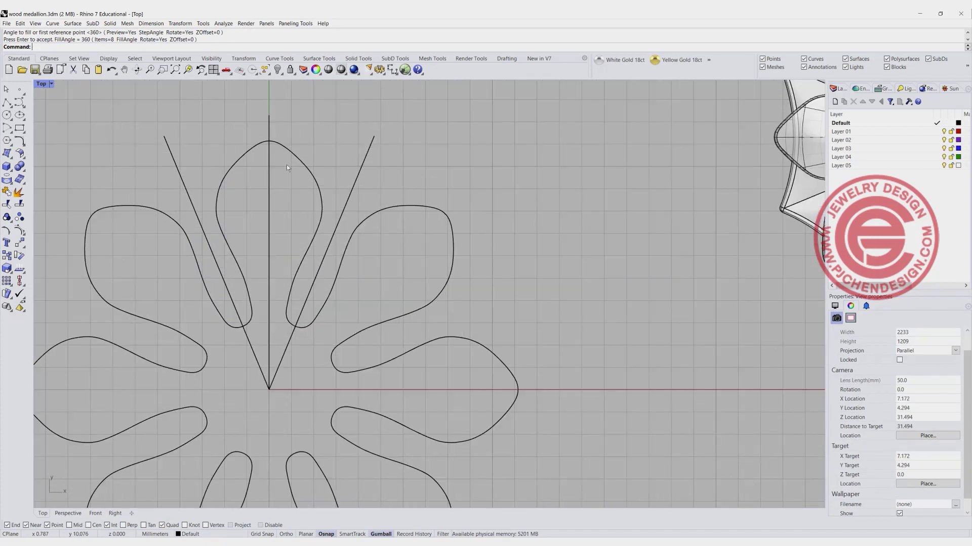
pyautogui.scroll(-1, 285, 168)
pyautogui.hotkey('ctrl', 'z')
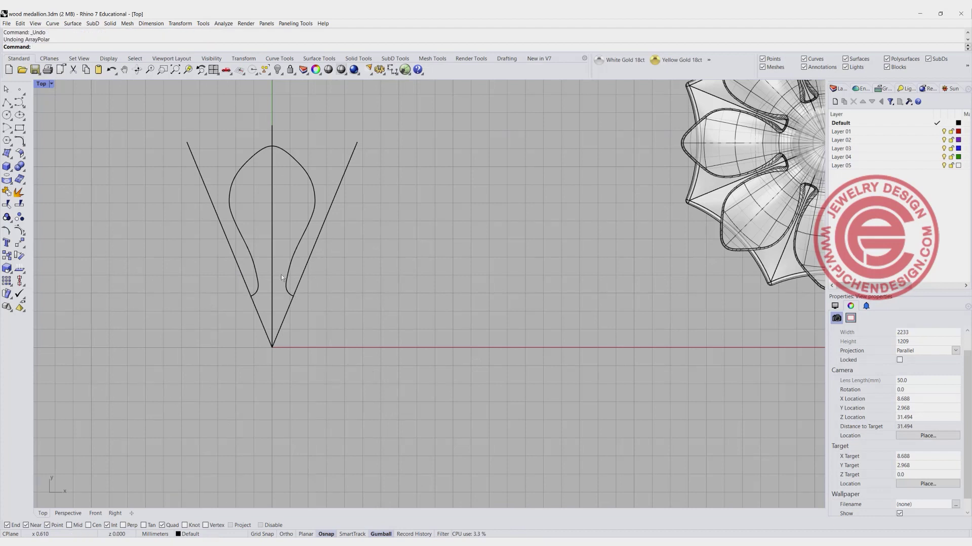
# Step: Revolve the right guide line 45 degrees about a vertical axis through the apex to the left guide line, forming a wedge surface
pyautogui.moveTo(283, 211); pyautogui.dragTo(295, 223, button='right')
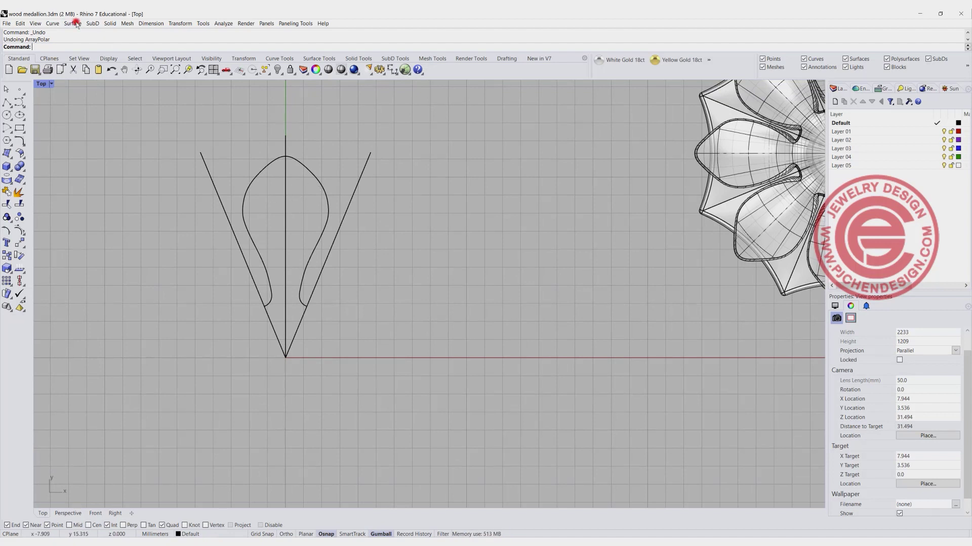
pyautogui.click(74, 23)
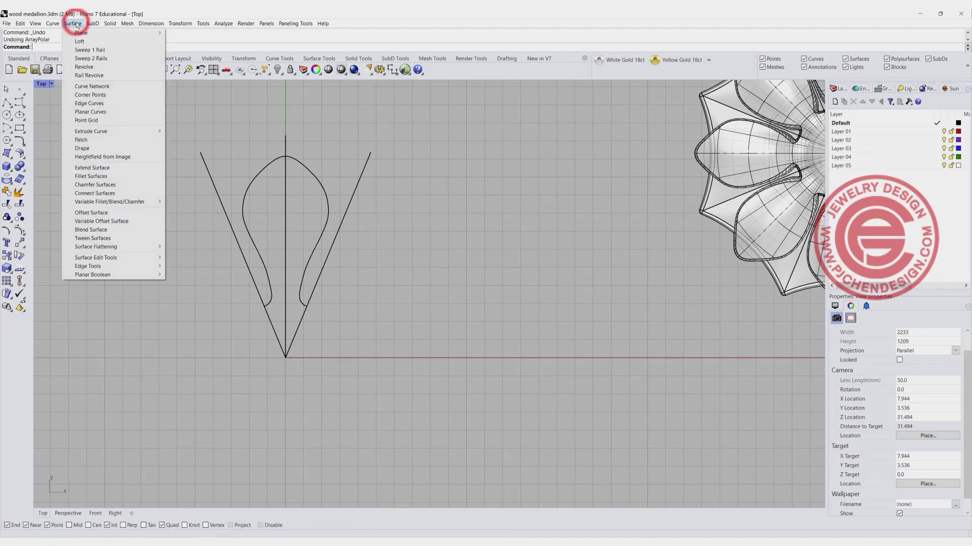
pyautogui.click(81, 67)
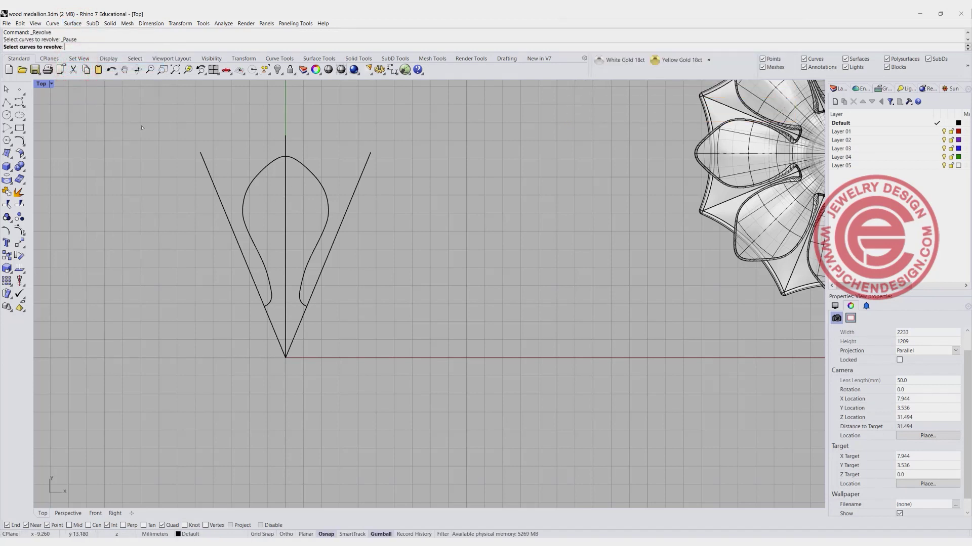
pyautogui.click(366, 163)
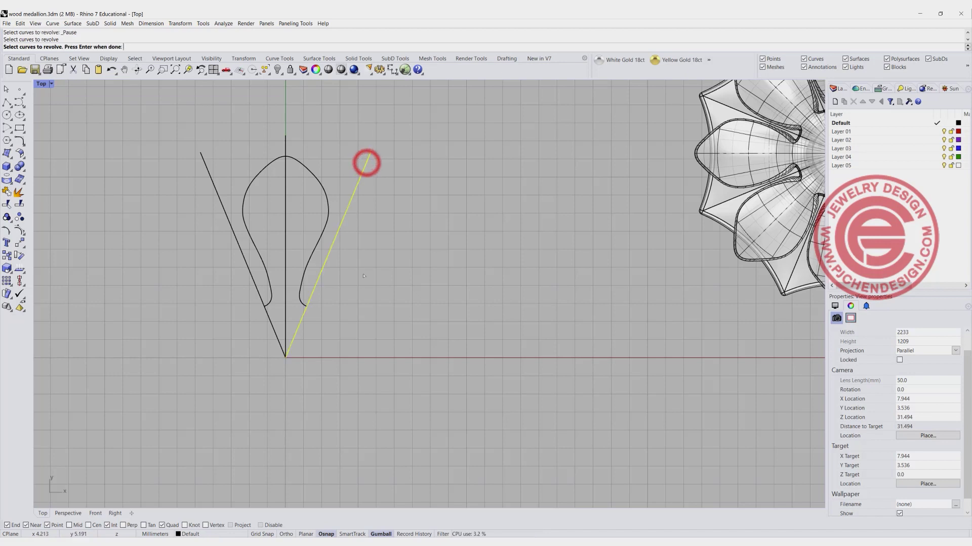
pyautogui.press('Return')
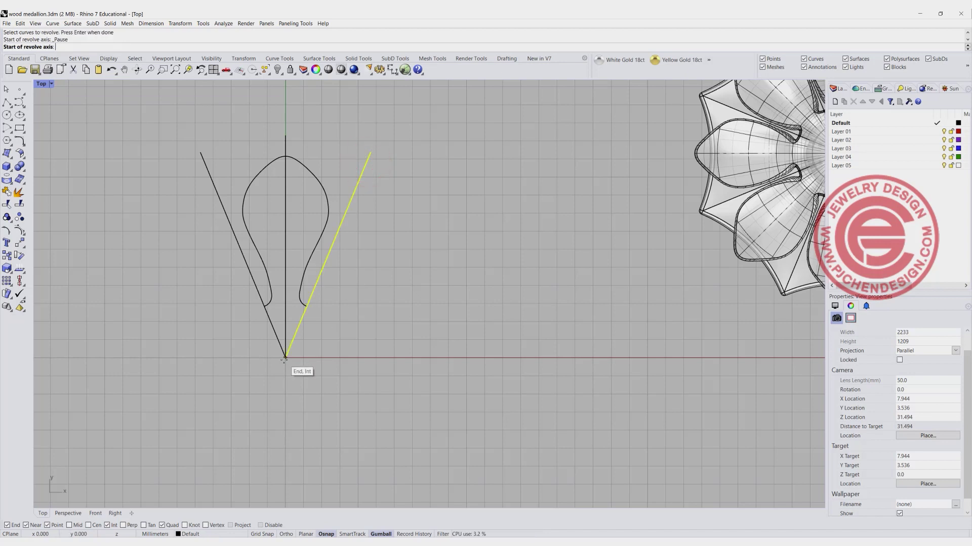
pyautogui.click(286, 358)
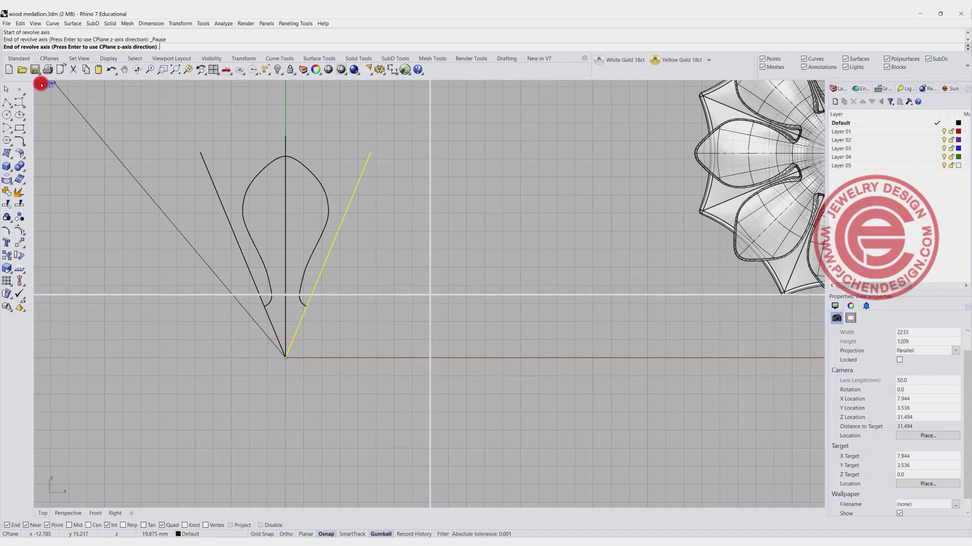
pyautogui.doubleClick(42, 84)
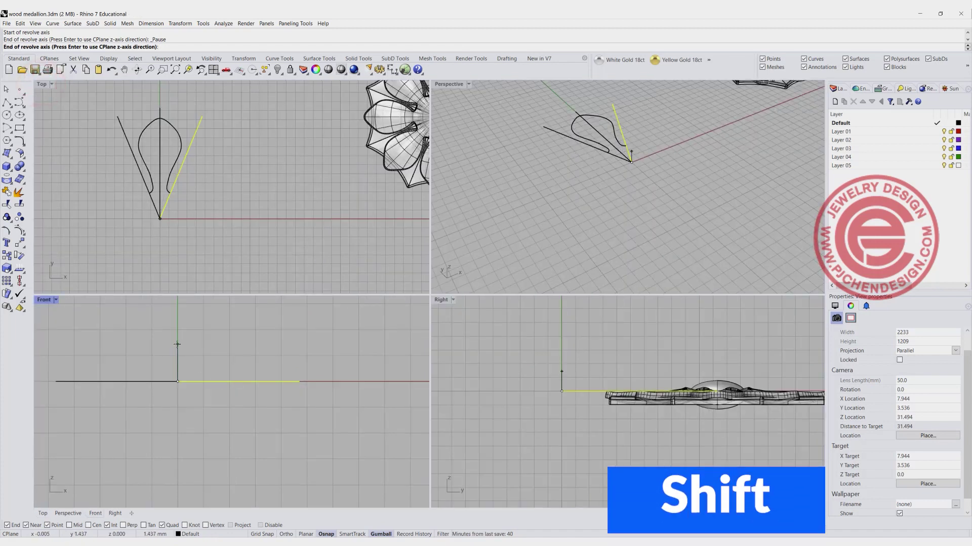
pyautogui.press('shift')
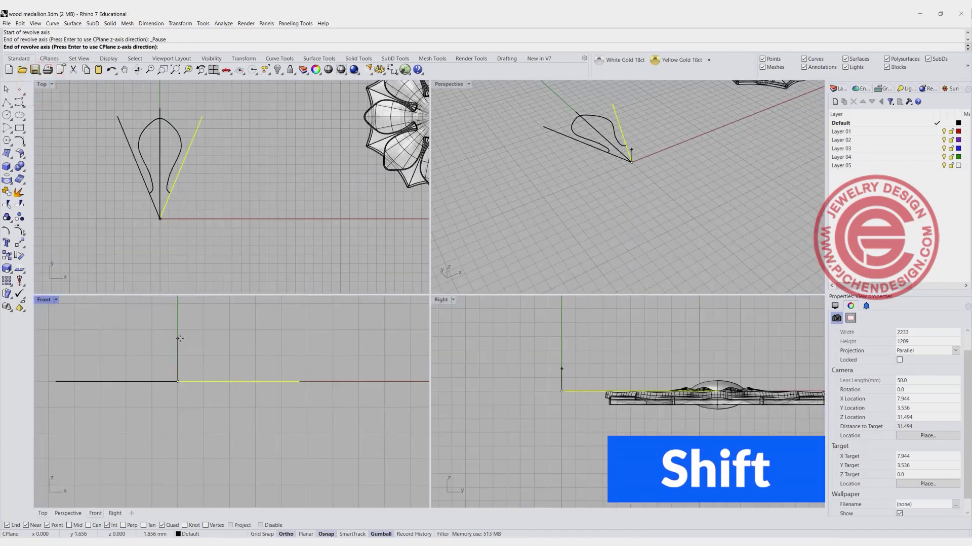
pyautogui.click(179, 338)
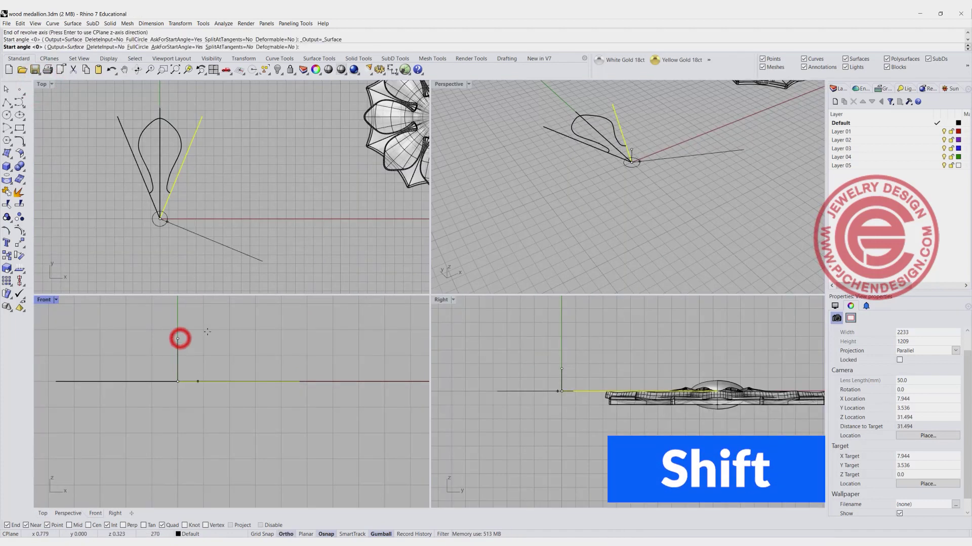
pyautogui.click(202, 120)
pyautogui.click(124, 125)
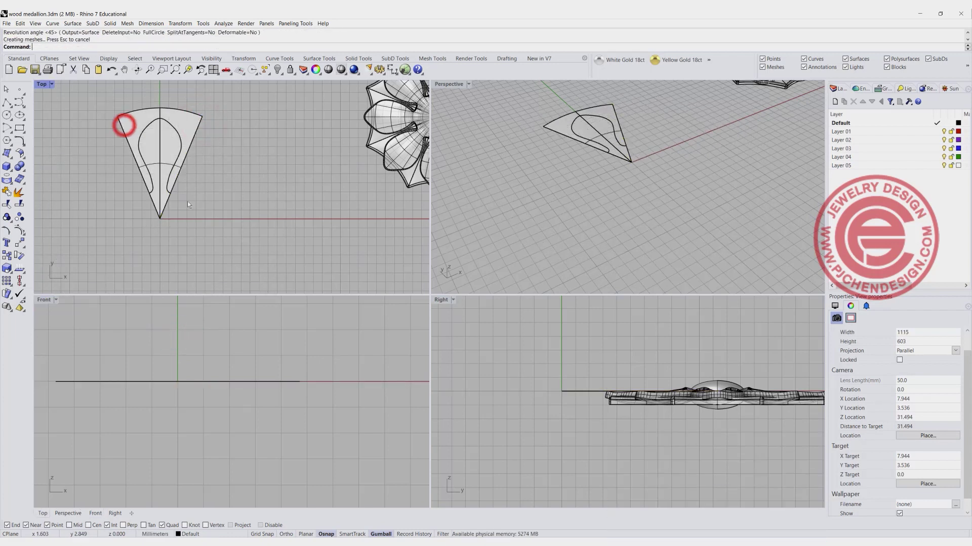
# Step: Trim the wedge surface with the petal outline, removing the area outside the petal
pyautogui.scroll(-2, 187, 152)
pyautogui.moveTo(204, 168); pyautogui.dragTo(242, 194, button='right')
pyautogui.click(222, 152)
pyautogui.scroll(4, 243, 190)
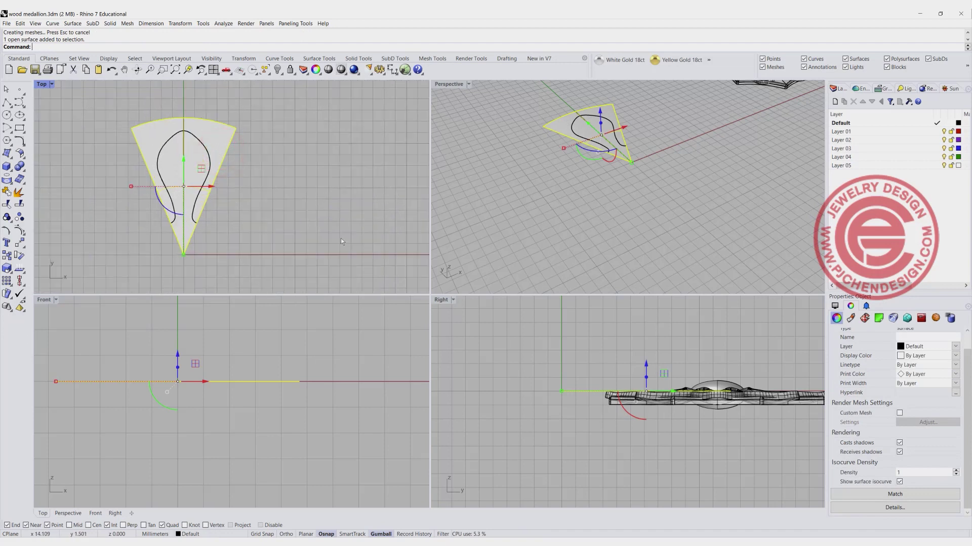
pyautogui.moveTo(341, 238); pyautogui.dragTo(392, 250, button='right')
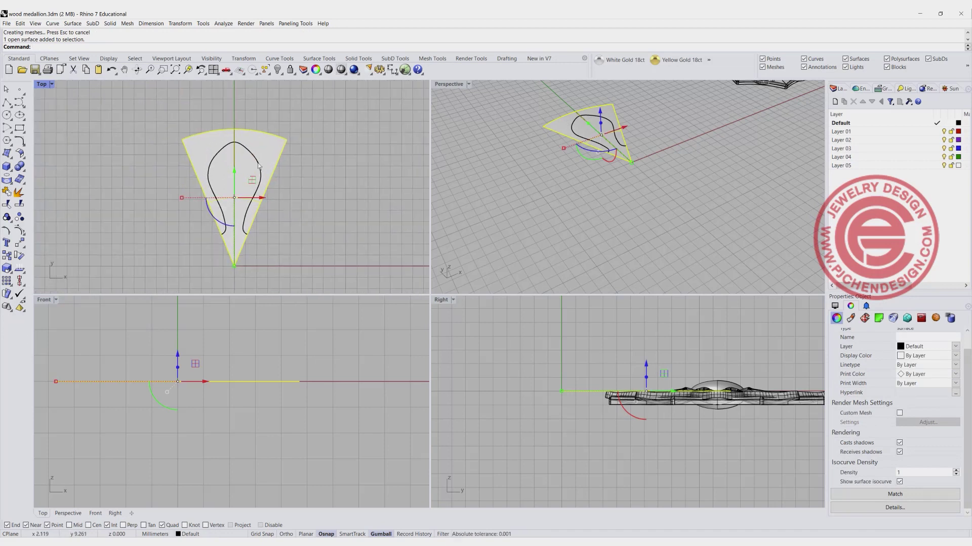
pyautogui.scroll(2, 251, 164)
pyautogui.click(305, 213)
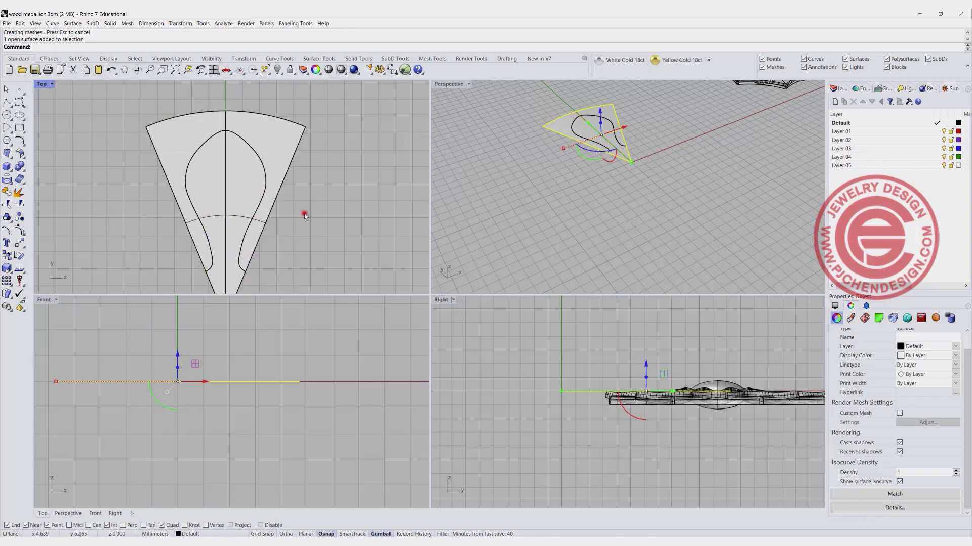
pyautogui.click(256, 153)
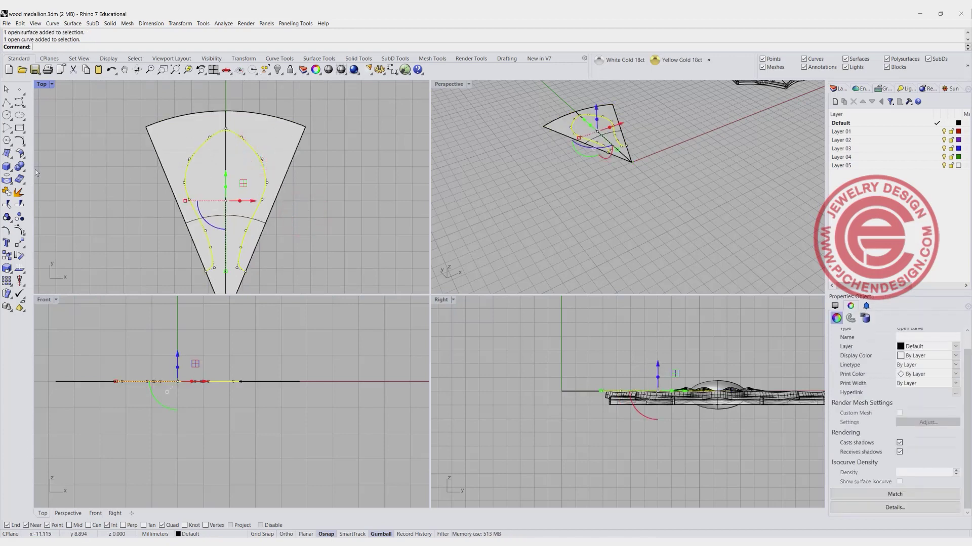
pyautogui.click(7, 203)
pyautogui.click(260, 129)
pyautogui.press('Return')
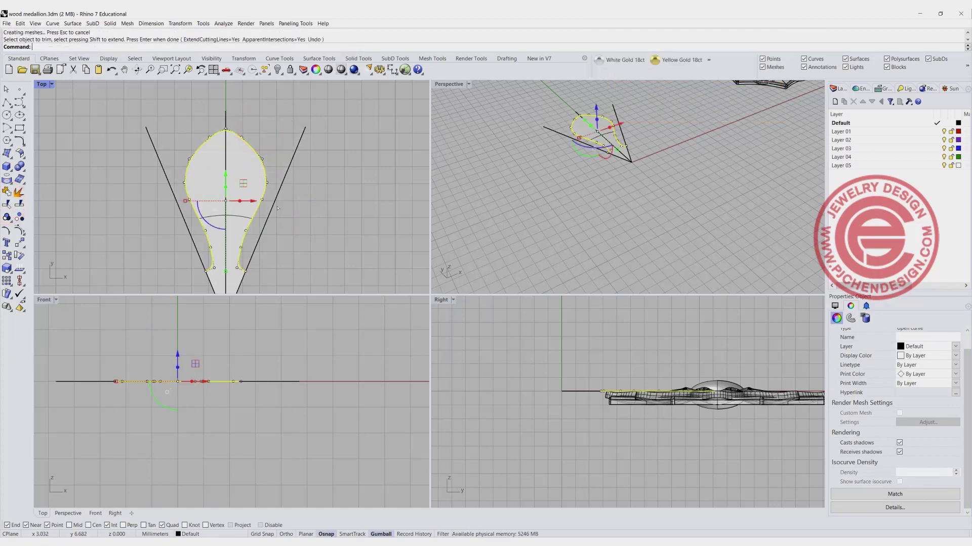
# Step: Turn on the control points of the trimmed petal surface
pyautogui.click(233, 142)
pyautogui.scroll(-6, 197, 196)
pyautogui.click(7, 216)
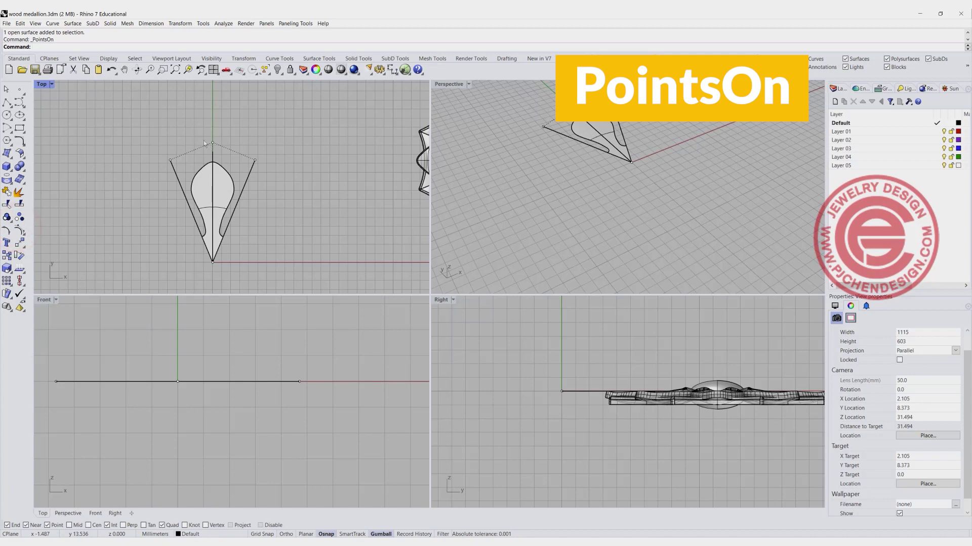
# Step: Rebuild the petal surface with 6 points in U, 8 points in V and degree 3 in both directions
pyautogui.click(222, 193)
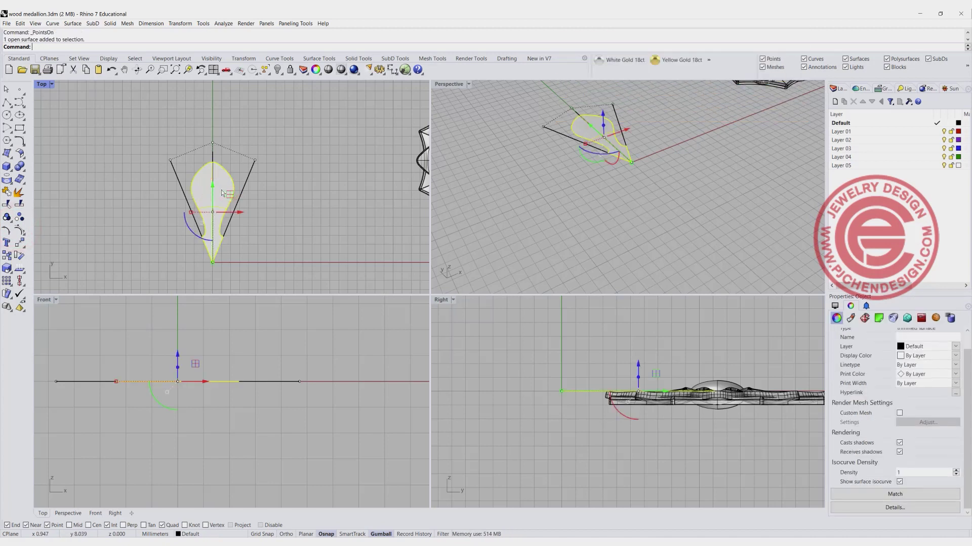
pyautogui.press('Return')
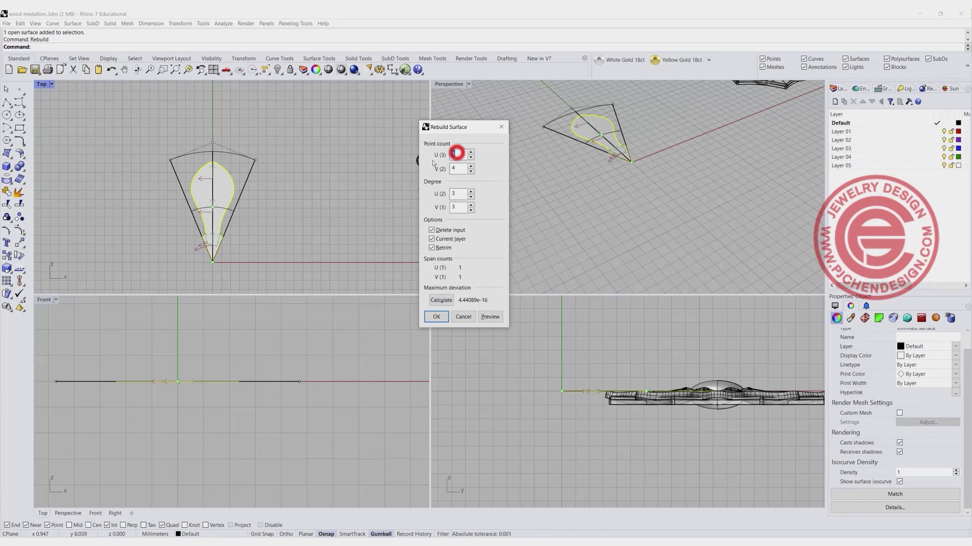
pyautogui.click(458, 169)
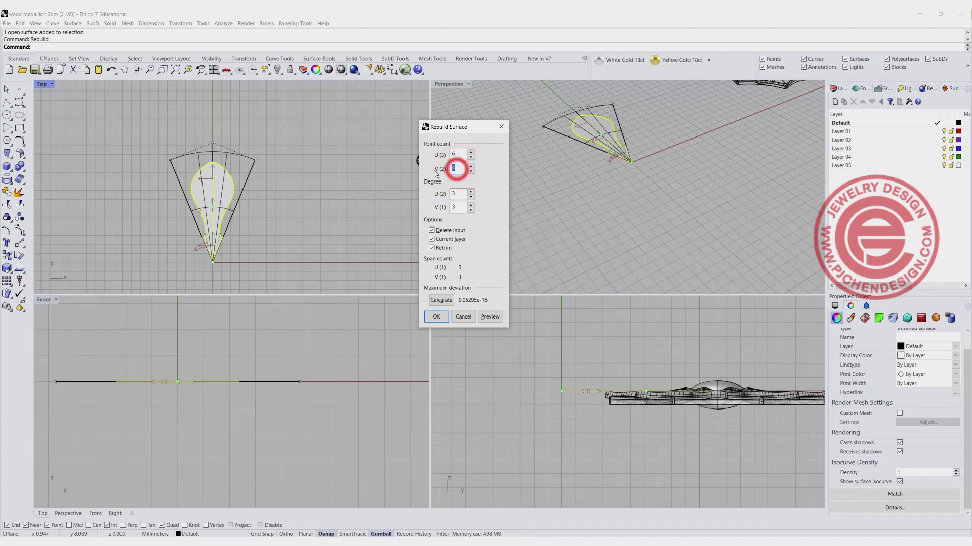
pyautogui.write('8')
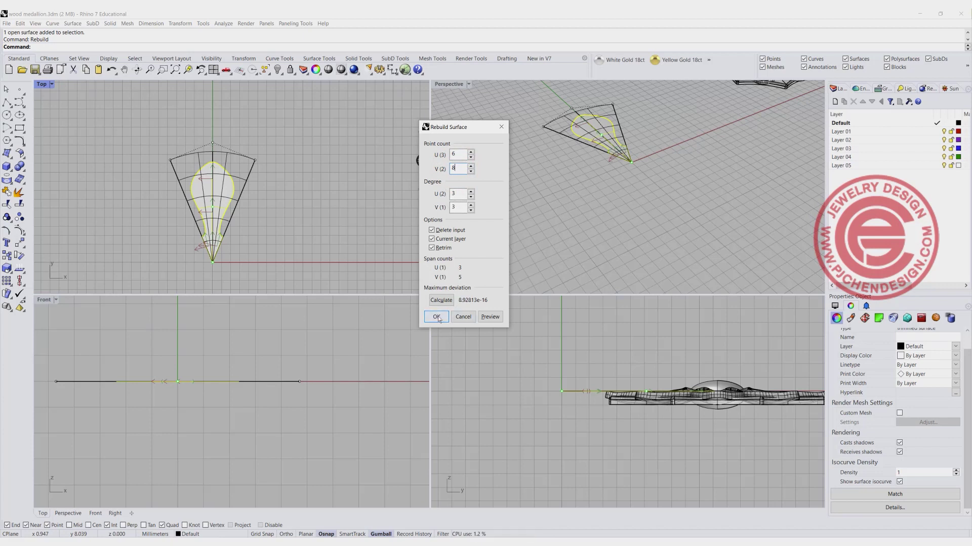
pyautogui.click(436, 316)
pyautogui.click(320, 217)
# Step: Switch the Top viewport to wireframe display so the petal's control points are easier to pick
pyautogui.moveTo(544, 148); pyautogui.dragTo(486, 183, button='right')
pyautogui.scroll(5, 472, 193)
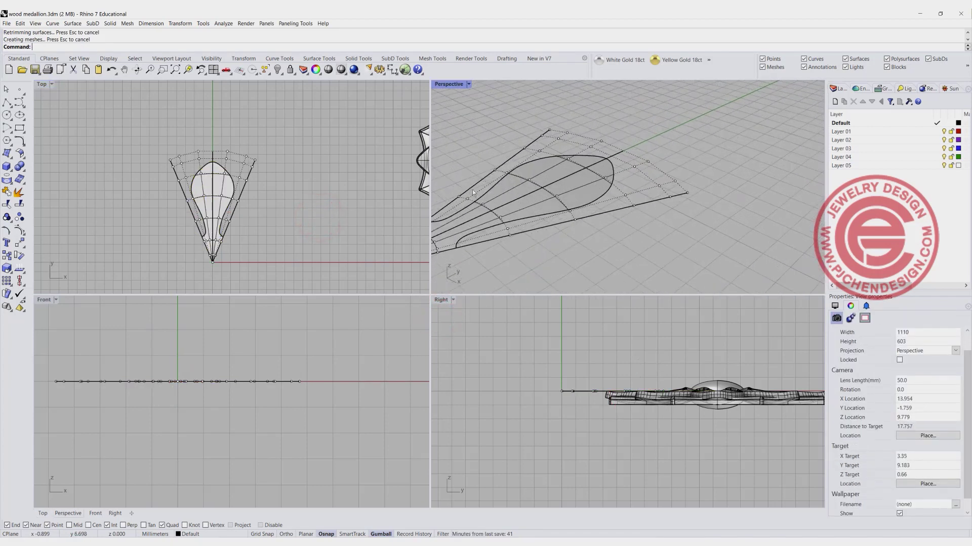
pyautogui.scroll(5, 218, 182)
pyautogui.scroll(-2, 218, 182)
pyautogui.click(187, 166)
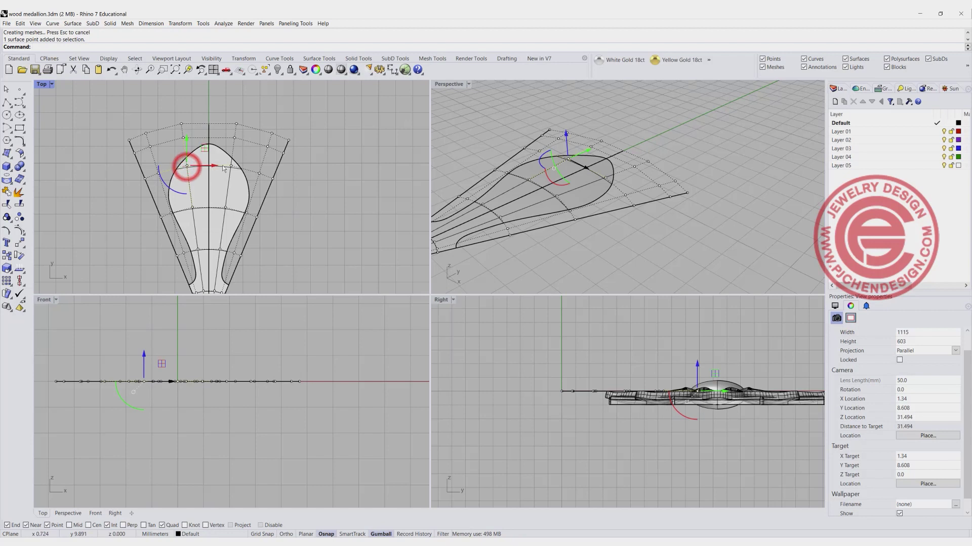
pyautogui.keyDown('shift'); pyautogui.click(231, 166); pyautogui.keyUp('shift')
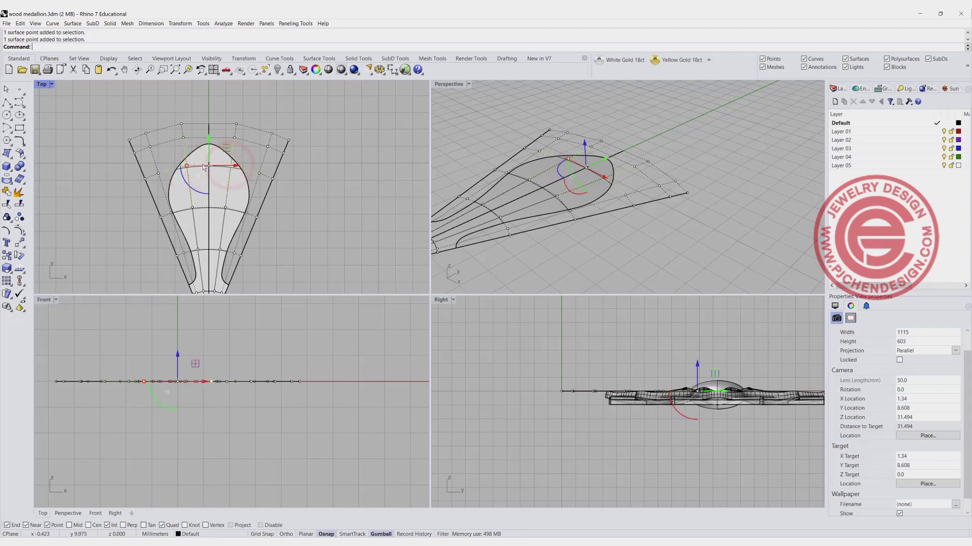
pyautogui.rightClick(207, 165)
pyautogui.click(50, 86)
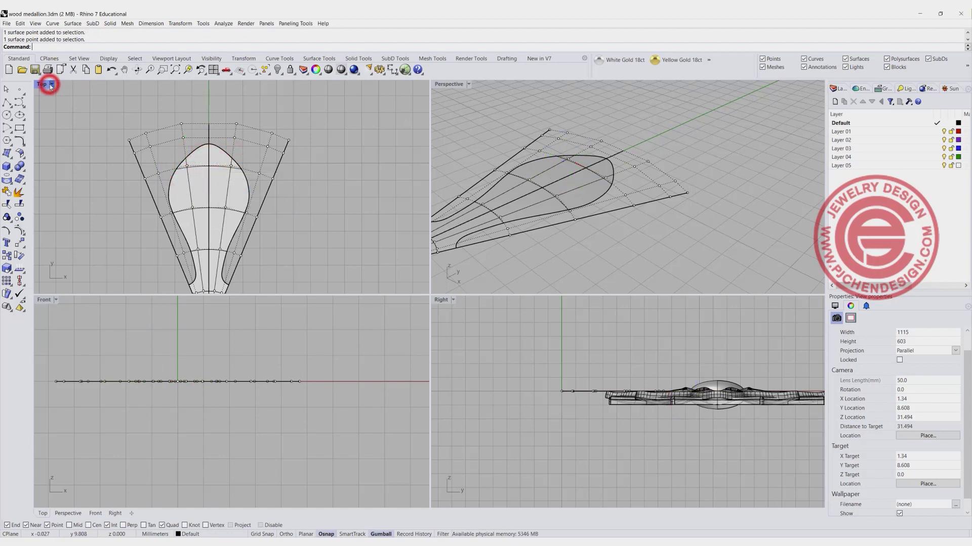
pyautogui.click(56, 129)
# Step: Lower the two inner control points in each of three successive rows along the petal to hollow out its centre
pyautogui.scroll(3, 176, 166)
pyautogui.scroll(2, 177, 165)
pyautogui.click(178, 165)
pyautogui.keyDown('shift'); pyautogui.click(335, 164); pyautogui.keyUp('shift')
pyautogui.scroll(-6, 316, 215)
pyautogui.moveTo(268, 257); pyautogui.dragTo(249, 178, button='right')
pyautogui.keyDown('shift'); pyautogui.moveTo(223, 174); pyautogui.dragTo(310, 196); pyautogui.keyUp('shift')
pyautogui.moveTo(258, 221); pyautogui.dragTo(238, 136, button='right')
pyautogui.keyDown('shift'); pyautogui.moveTo(274, 186); pyautogui.dragTo(276, 187); pyautogui.keyUp('shift')
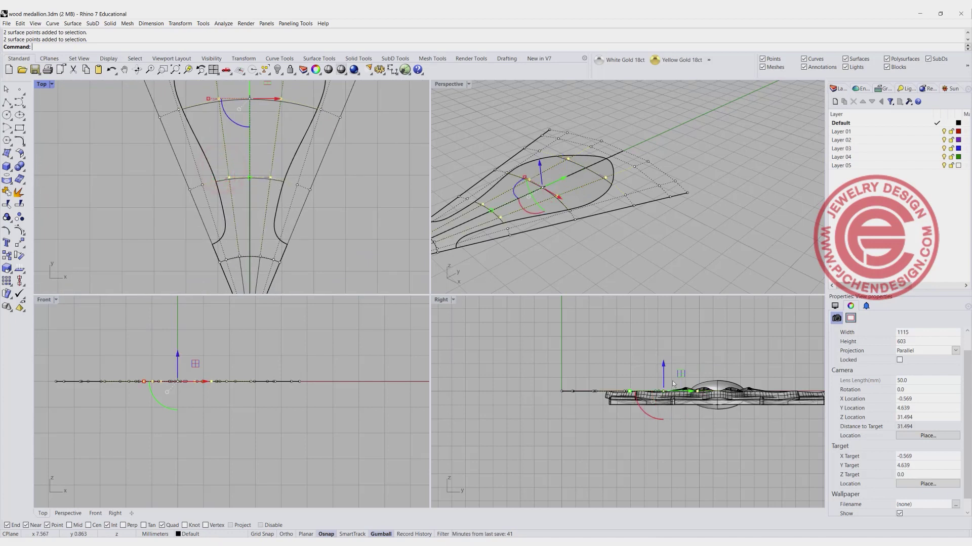
pyautogui.scroll(6, 669, 379)
pyautogui.moveTo(669, 378); pyautogui.dragTo(560, 356, button='right')
pyautogui.moveTo(540, 163); pyautogui.dragTo(544, 178)
pyautogui.click(369, 205)
pyautogui.scroll(-5, 369, 205)
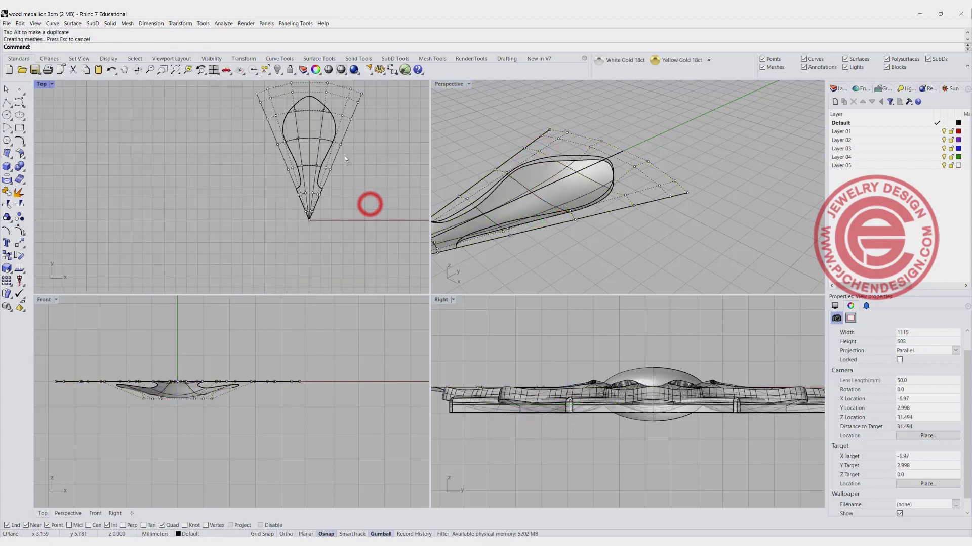
# Step: Move the finished reference medallion farther from the petal along the Y axis so it clears the side view
pyautogui.moveTo(273, 119); pyautogui.dragTo(420, 253)
pyautogui.moveTo(271, 116); pyautogui.dragTo(168, 122, button='right')
pyautogui.moveTo(277, 176); pyautogui.dragTo(227, 107)
pyautogui.click(226, 200)
pyautogui.scroll(-3, 588, 392)
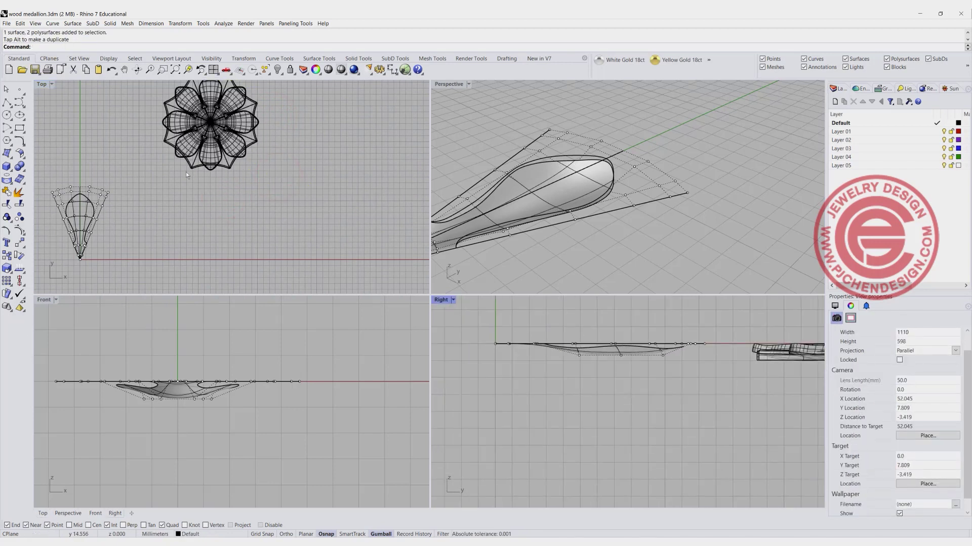
# Step: Lower the two inner control points of the row across the petal's middle to deepen the hollow
pyautogui.scroll(6, 104, 226)
pyautogui.moveTo(613, 348)
pyautogui.mouseDown()
pyautogui.moveTo(629, 361)
pyautogui.moveTo(623, 328)
pyautogui.moveTo(622, 337)
pyautogui.mouseUp()
pyautogui.moveTo(648, 253); pyautogui.dragTo(662, 266, button='right')
pyautogui.scroll(5, 511, 248)
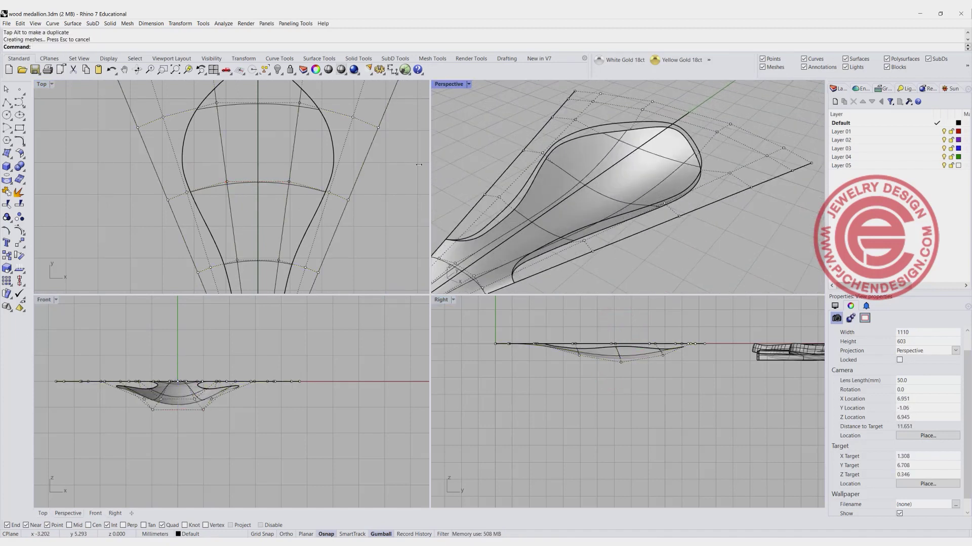
# Step: Raise the row of six control points just above the petal's neck slightly
pyautogui.moveTo(262, 223); pyautogui.dragTo(159, 205, button='right')
pyautogui.moveTo(156, 202); pyautogui.dragTo(354, 237)
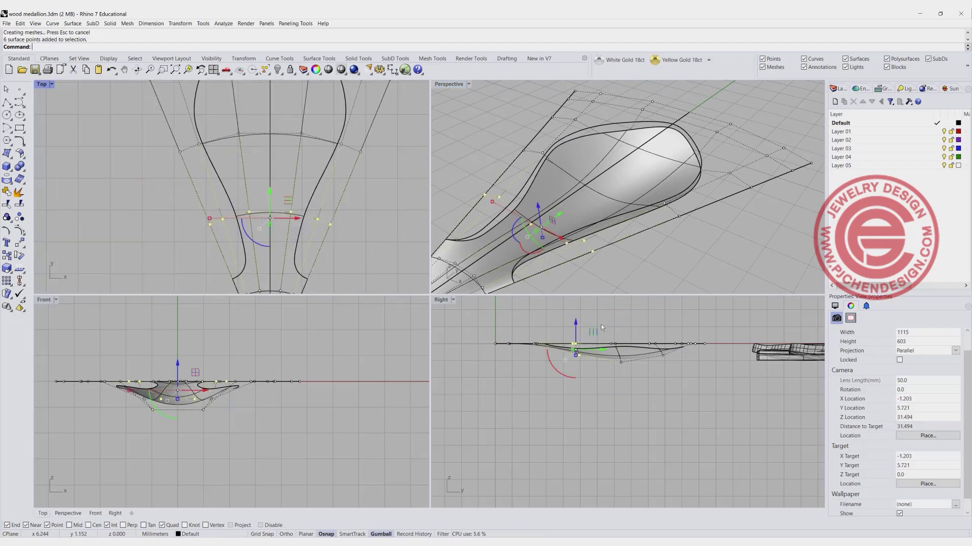
pyautogui.moveTo(578, 324); pyautogui.dragTo(576, 318)
pyautogui.scroll(-3, 165, 215)
pyautogui.moveTo(167, 230); pyautogui.dragTo(271, 252)
pyautogui.scroll(3, 209, 204)
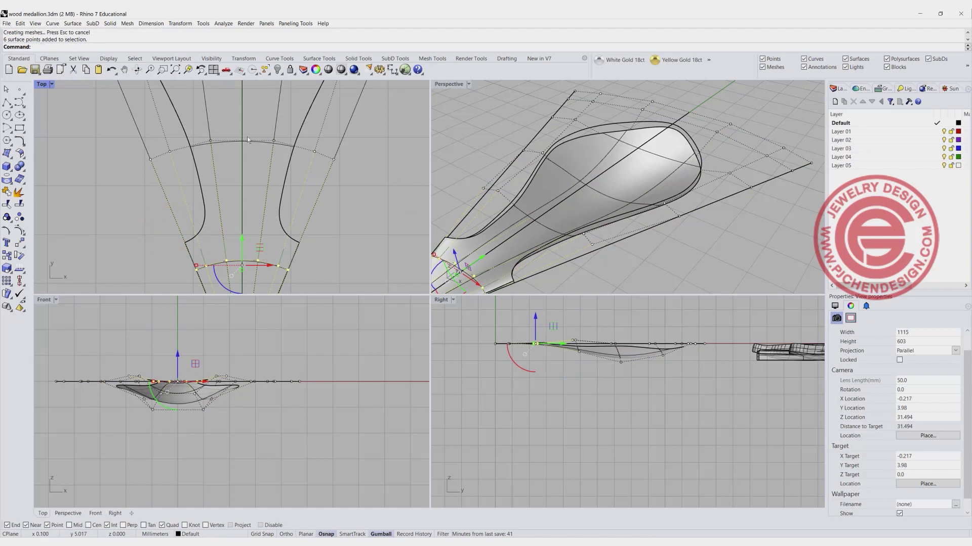
pyautogui.click(88, 148)
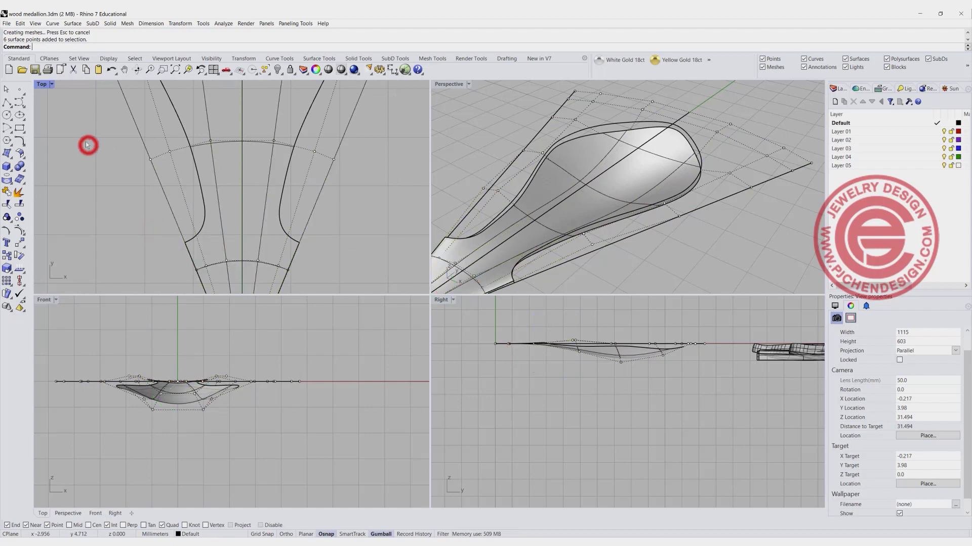
# Step: Insert a row of control points in the U direction across the petal surface, just above its neck
pyautogui.click(17, 233)
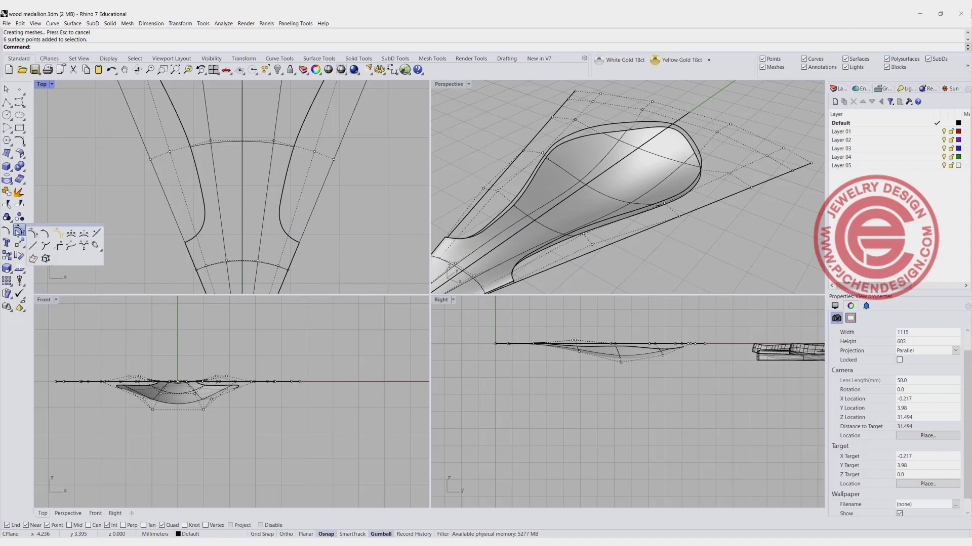
pyautogui.moveTo(49, 234); pyautogui.dragTo(52, 210)
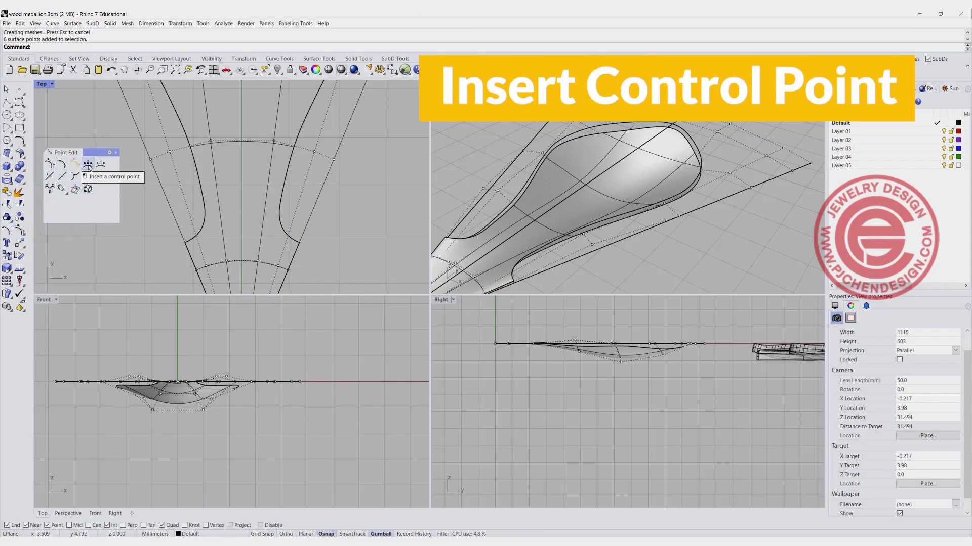
pyautogui.click(88, 164)
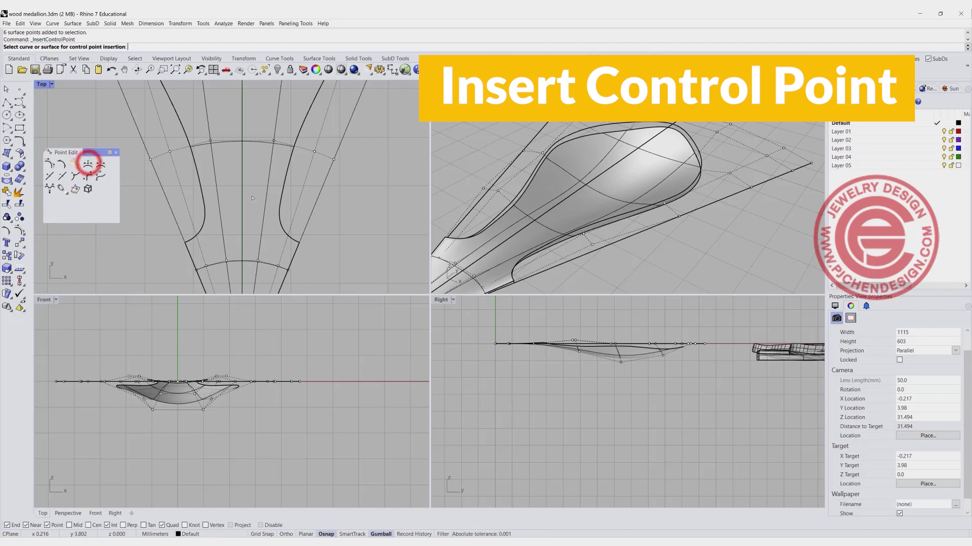
pyautogui.click(285, 231)
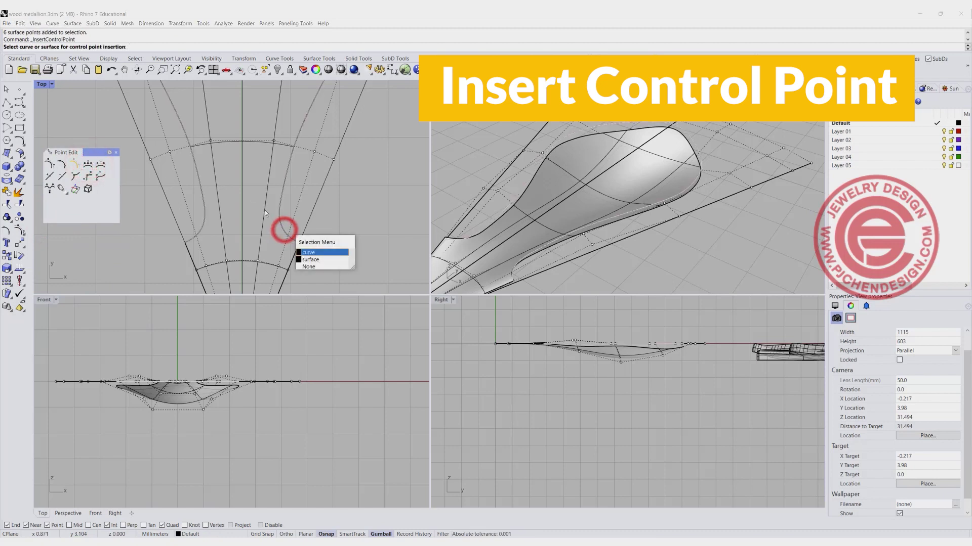
pyautogui.click(314, 257)
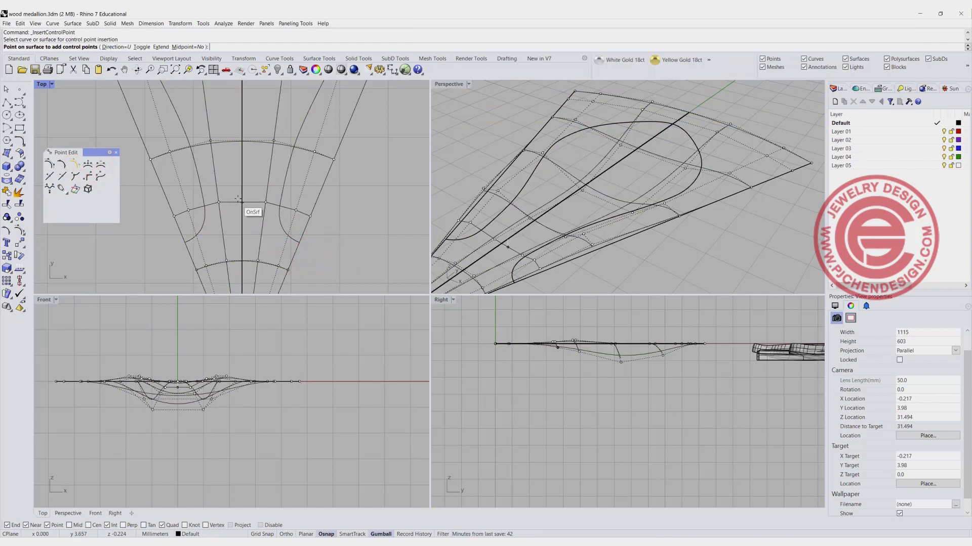
pyautogui.click(238, 197)
pyautogui.press('Return')
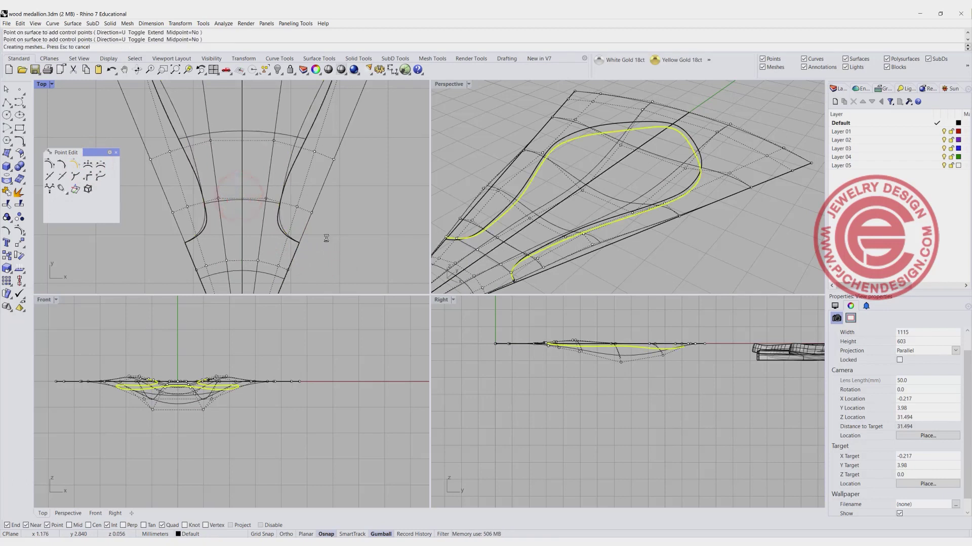
# Step: Raise the newly inserted row of six control points above the base plane to form a hump at the neck
pyautogui.moveTo(243, 208); pyautogui.dragTo(326, 219)
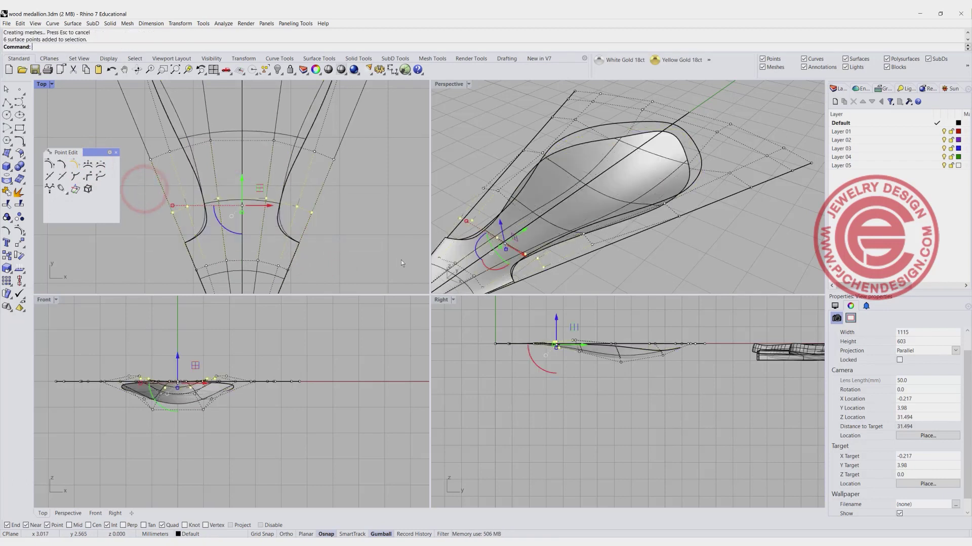
pyautogui.moveTo(560, 319); pyautogui.dragTo(560, 312)
pyautogui.click(627, 279)
pyautogui.moveTo(627, 279); pyautogui.dragTo(610, 170, button='right')
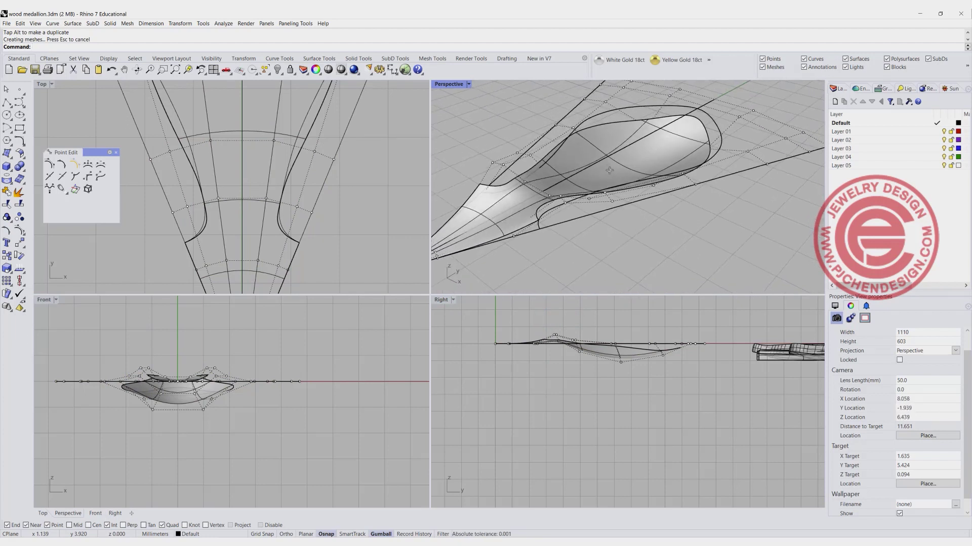
# Step: Raise the six inner control points around the petal's tip so it curls upward, and turn off the control points
pyautogui.scroll(-6, 322, 157)
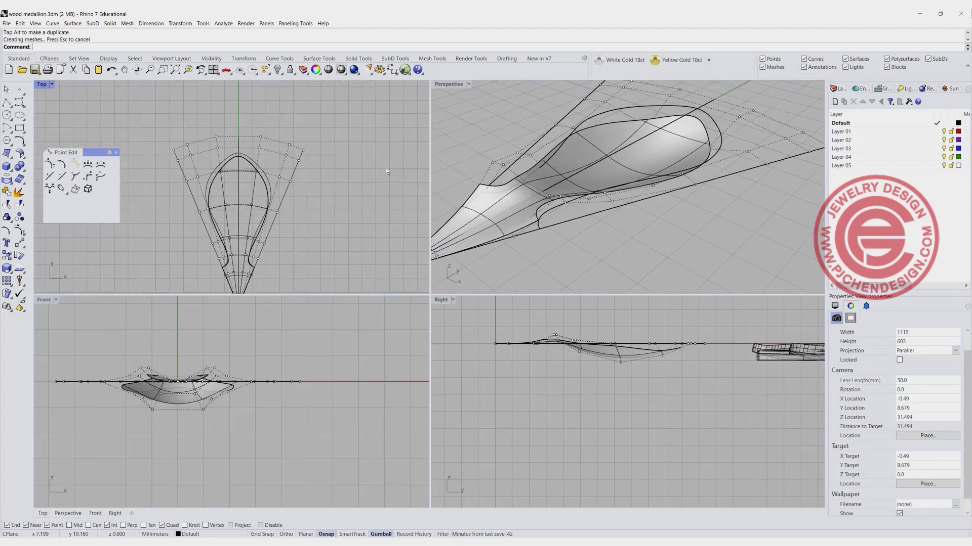
pyautogui.scroll(4, 645, 337)
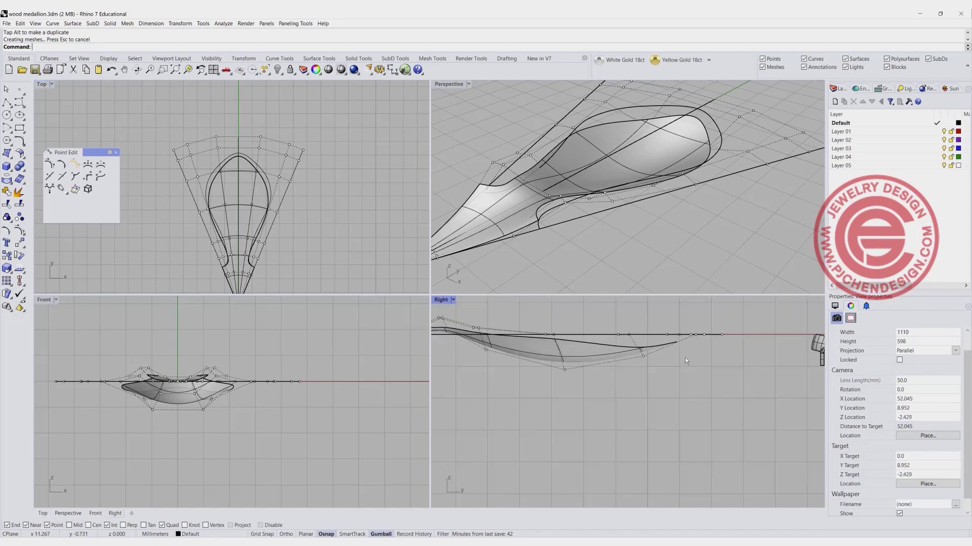
pyautogui.moveTo(632, 364); pyautogui.dragTo(575, 418, button='right')
pyautogui.moveTo(202, 120); pyautogui.dragTo(269, 179)
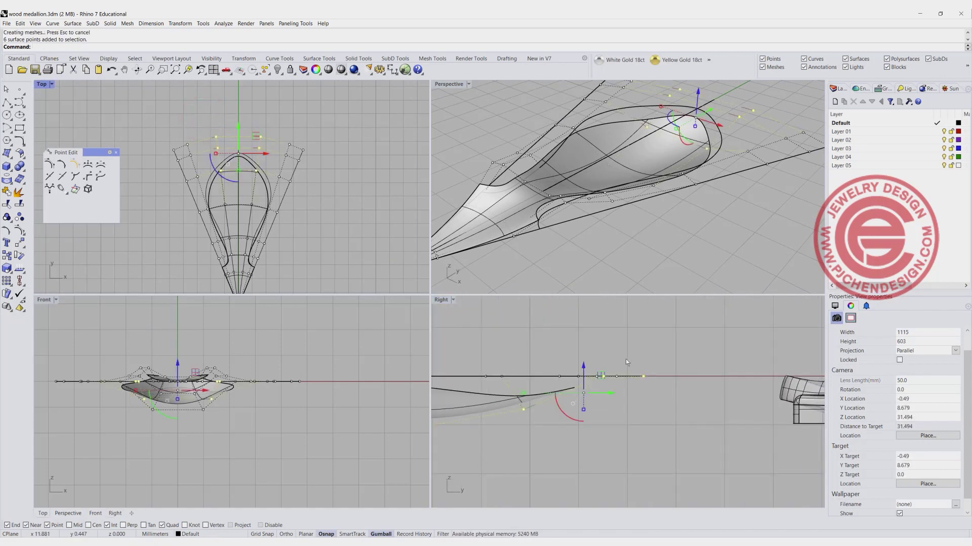
pyautogui.moveTo(616, 378); pyautogui.dragTo(583, 395, button='right')
pyautogui.moveTo(552, 384); pyautogui.dragTo(552, 362)
pyautogui.press('Escape')
pyautogui.moveTo(683, 236); pyautogui.dragTo(575, 199, button='right')
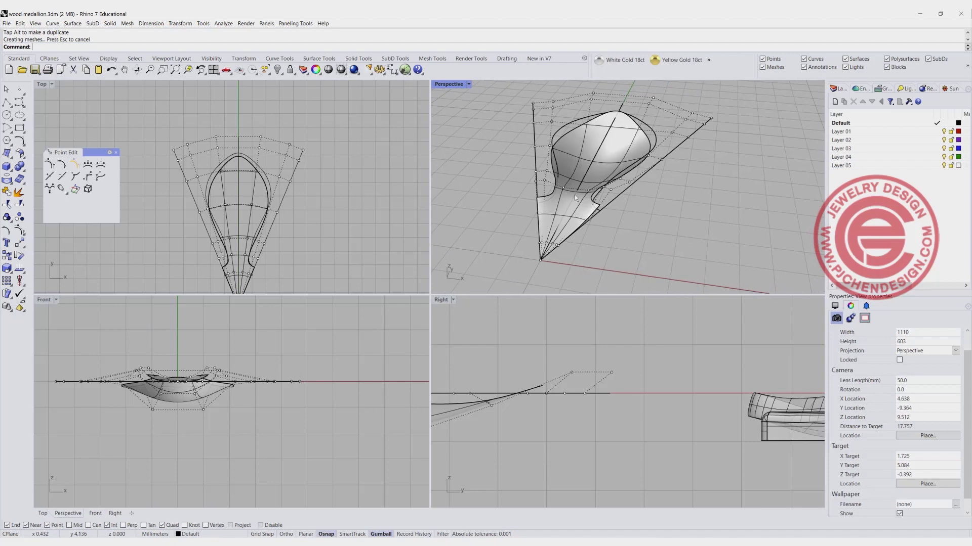
pyautogui.press('Escape')
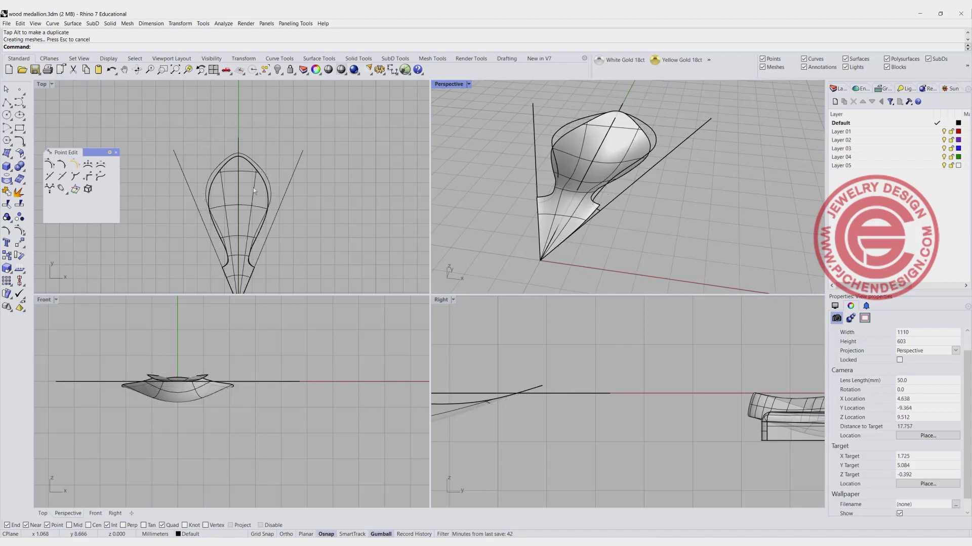
# Step: Polar array the petal surface around its apex with 8 items over 360 degrees
pyautogui.click(253, 187)
pyautogui.scroll(-3, 253, 187)
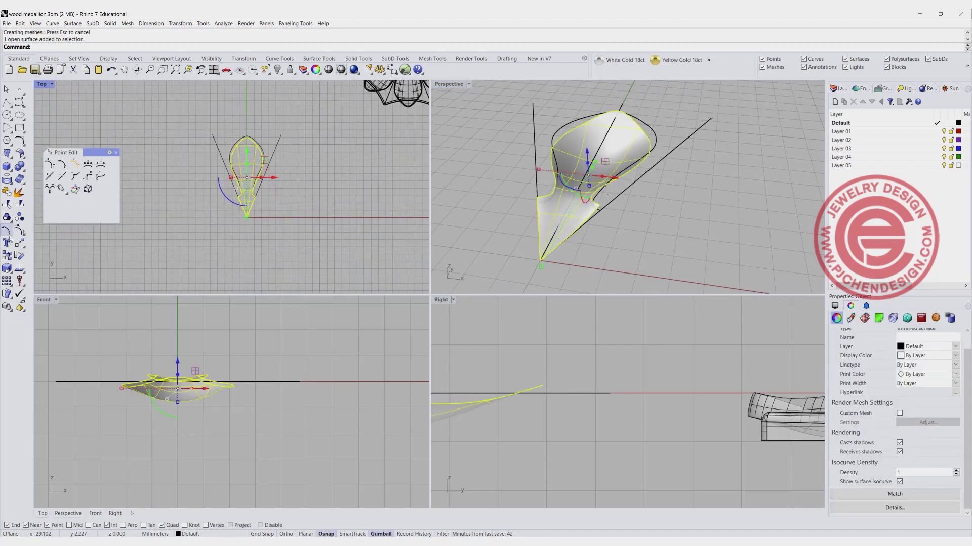
pyautogui.click(6, 282)
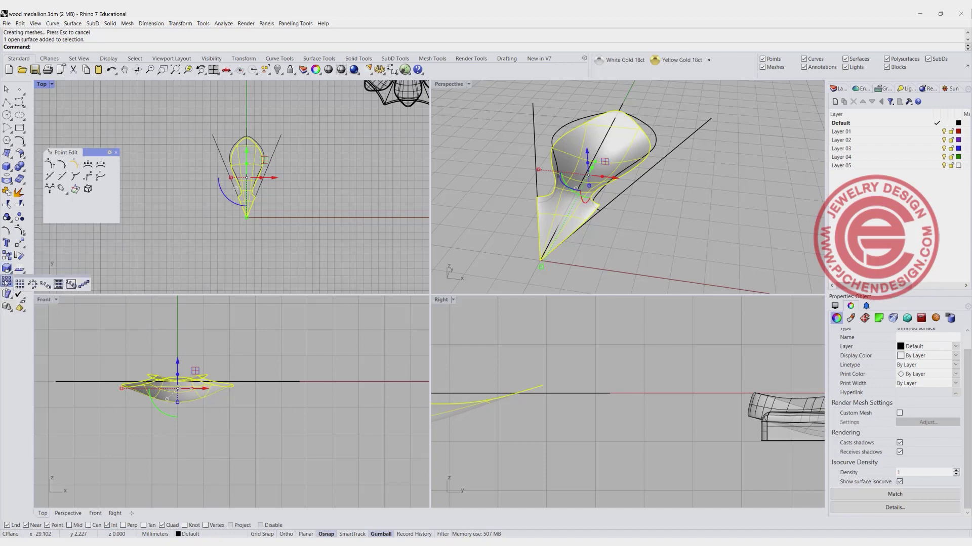
pyautogui.click(33, 286)
pyautogui.click(246, 218)
pyautogui.press('Return')
pyautogui.press('Return')
pyautogui.press('Return')
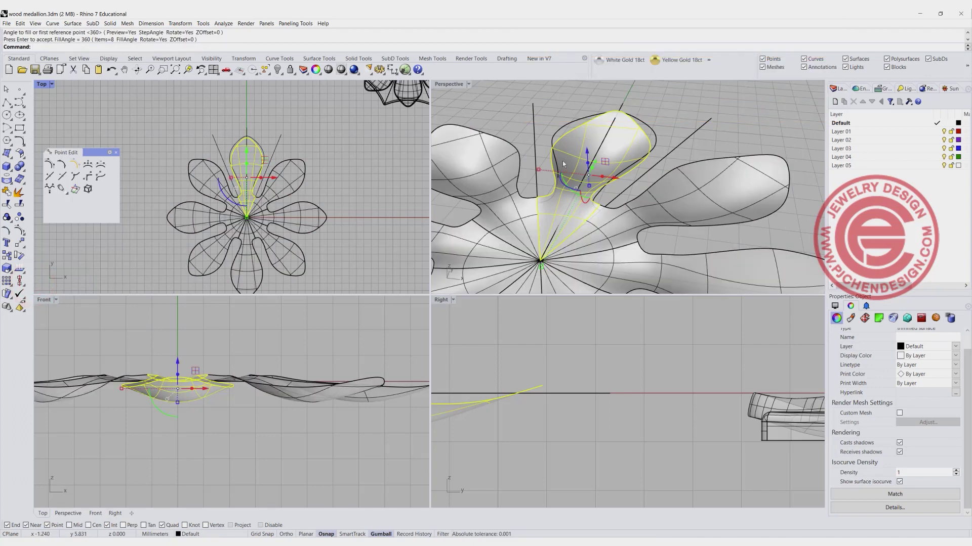
# Step: Set the Perspective viewport to Rendered display and view the flower from above
pyautogui.click(469, 84)
pyautogui.click(455, 136)
pyautogui.moveTo(499, 108); pyautogui.dragTo(568, 200, button='right')
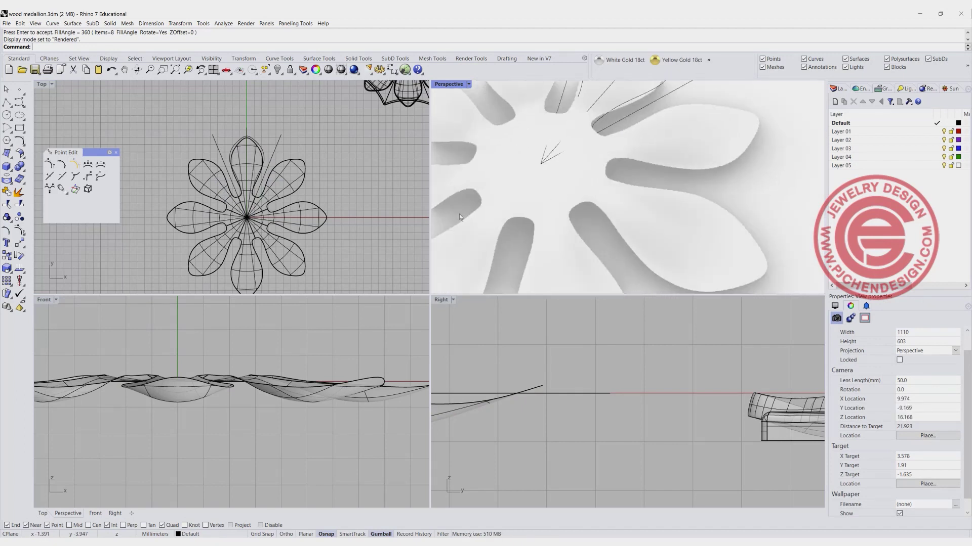
# Step: Undo the polar array, select the single petal surface and redo the array
pyautogui.hotkey('ctrl', 'z')
pyautogui.click(303, 194)
pyautogui.scroll(4, 242, 174)
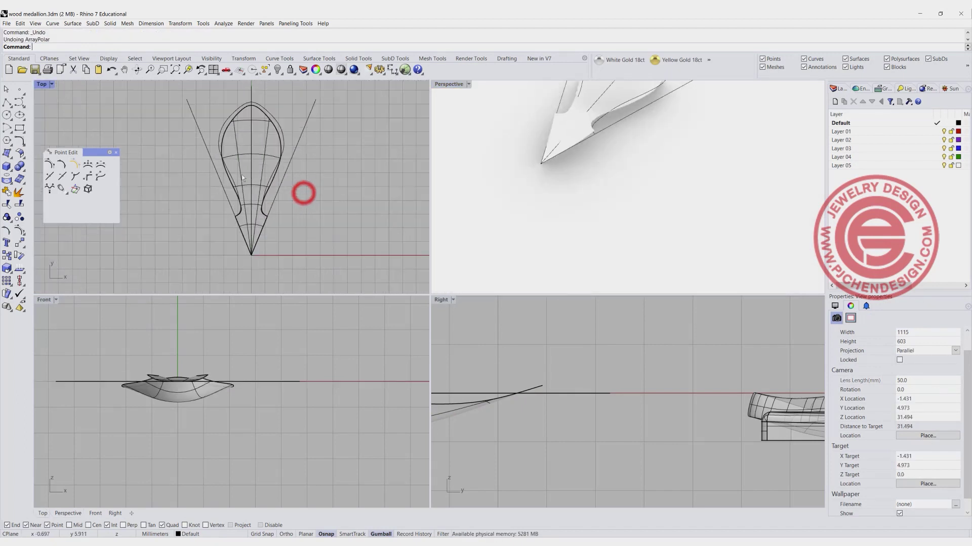
pyautogui.click(260, 155)
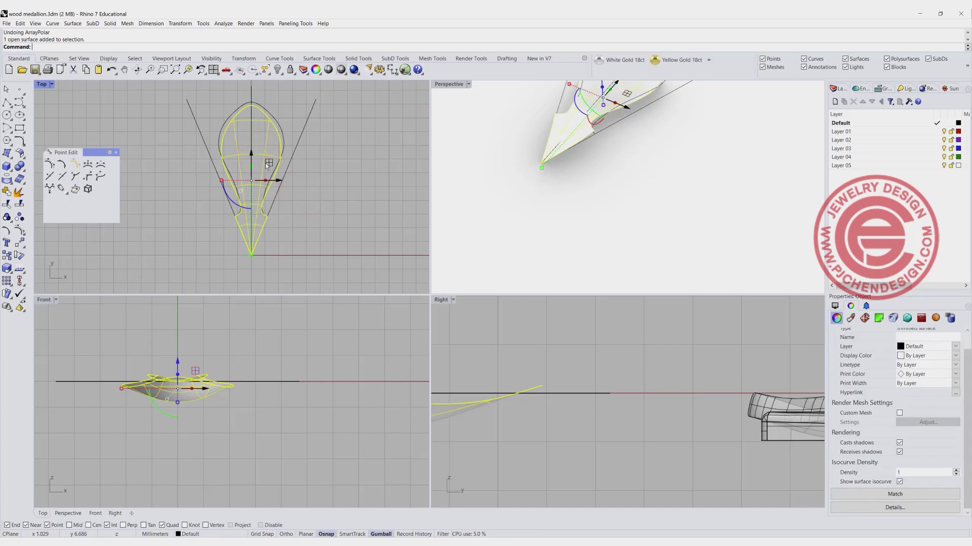
pyautogui.hotkey('ctrl', 'y')
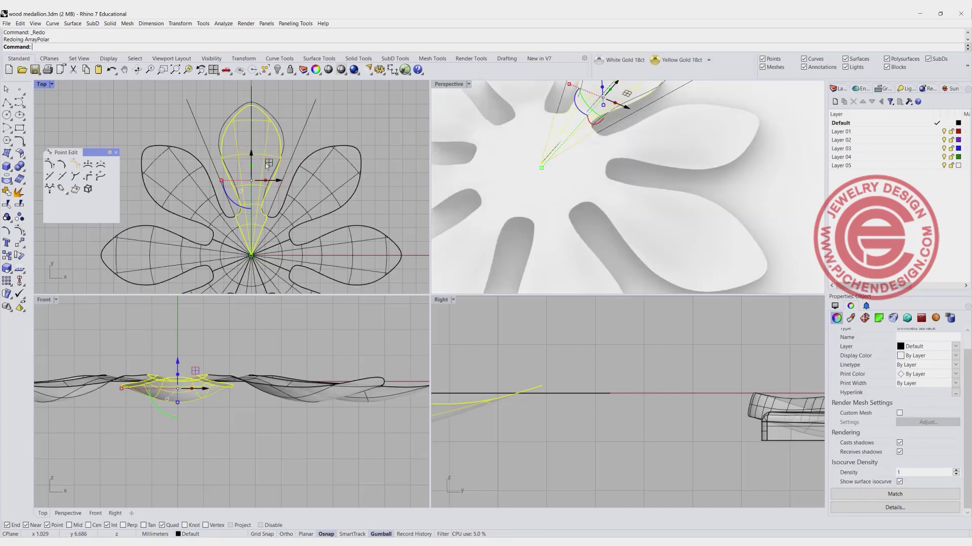
# Step: Join the eight petal surfaces into one open polysurface
pyautogui.click(365, 179)
pyautogui.scroll(-3, 290, 223)
pyautogui.scroll(2, 290, 224)
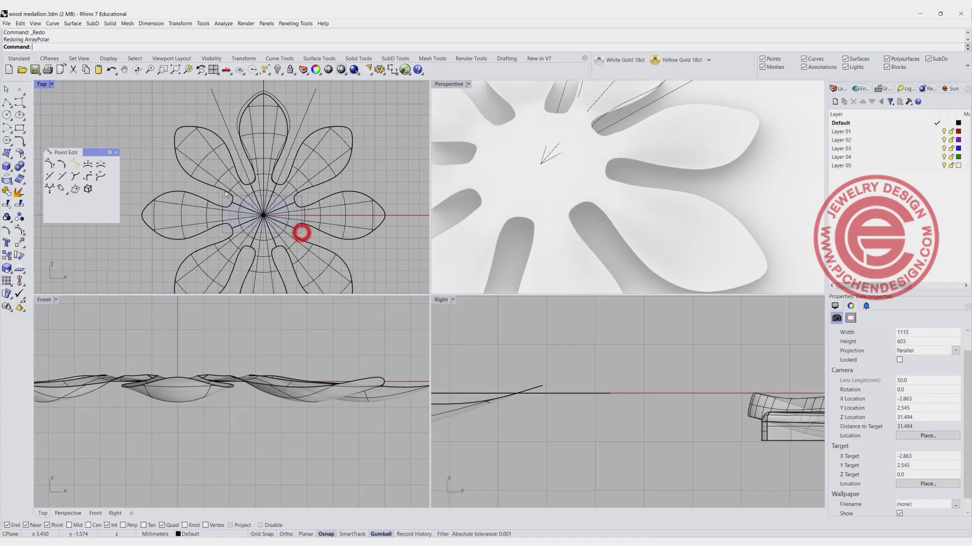
pyautogui.moveTo(224, 192); pyautogui.dragTo(225, 192)
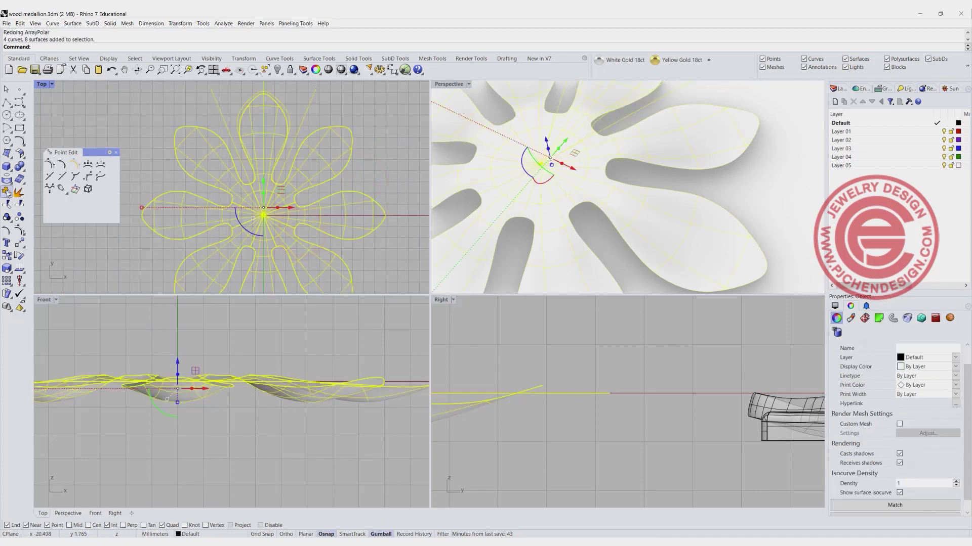
# Step: Set the Perspective viewport to Ghosted display, clear the selection and bring the whole flower into view
pyautogui.click(469, 84)
pyautogui.click(465, 148)
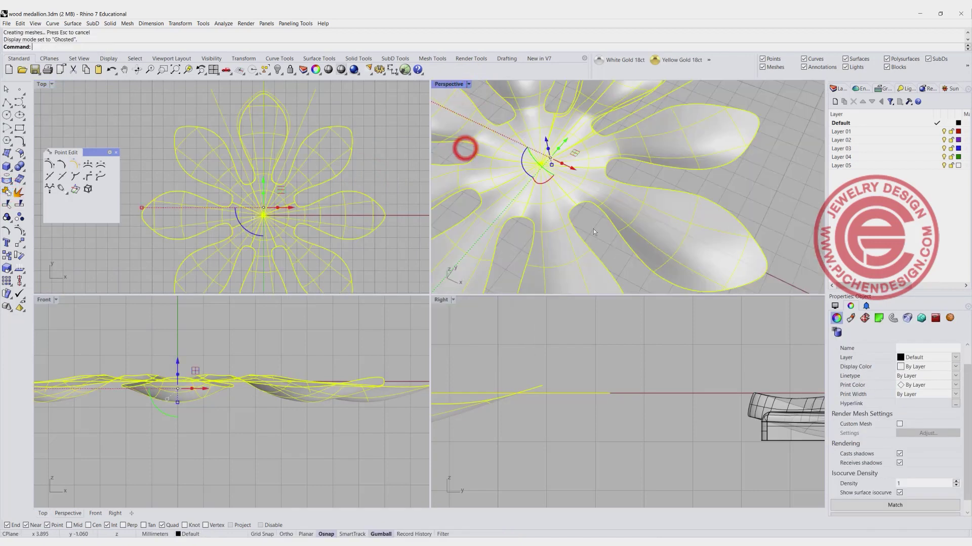
pyautogui.click(747, 180)
pyautogui.scroll(-3, 748, 179)
pyautogui.scroll(-4, 594, 174)
pyautogui.scroll(2, 593, 174)
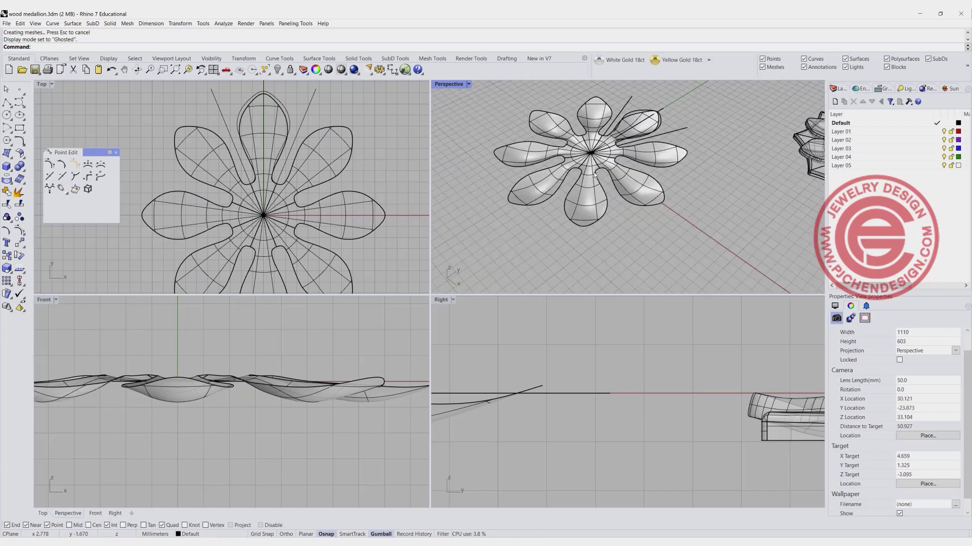
# Step: Offset the joined flower polysurface downward by 0.5 mm with Solid set to Yes, and inspect the thickened petals
pyautogui.scroll(2, 575, 183)
pyautogui.click(581, 199)
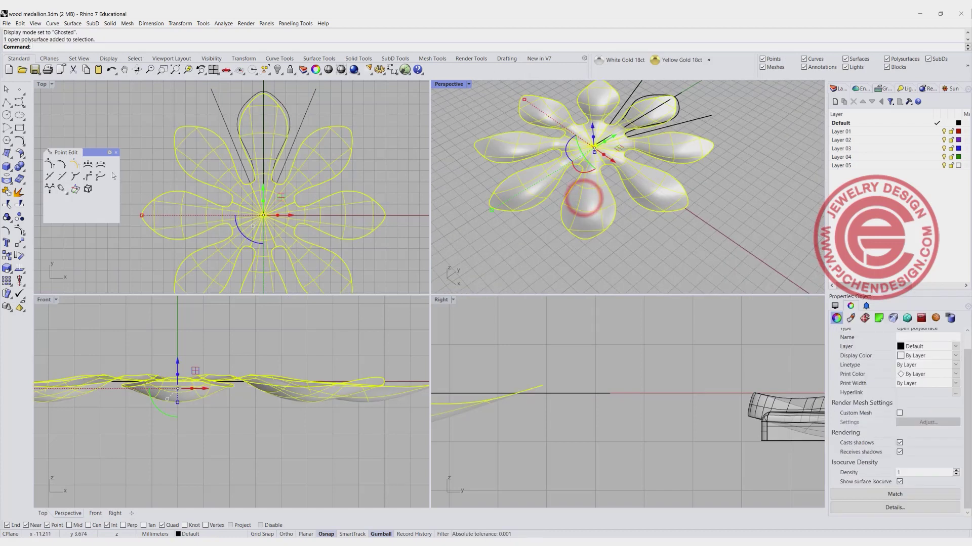
pyautogui.click(20, 154)
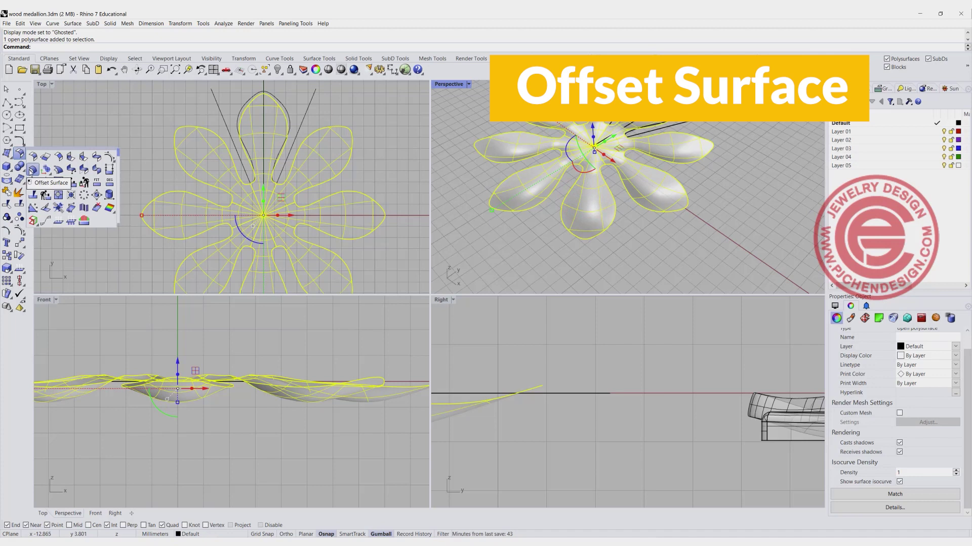
pyautogui.click(32, 170)
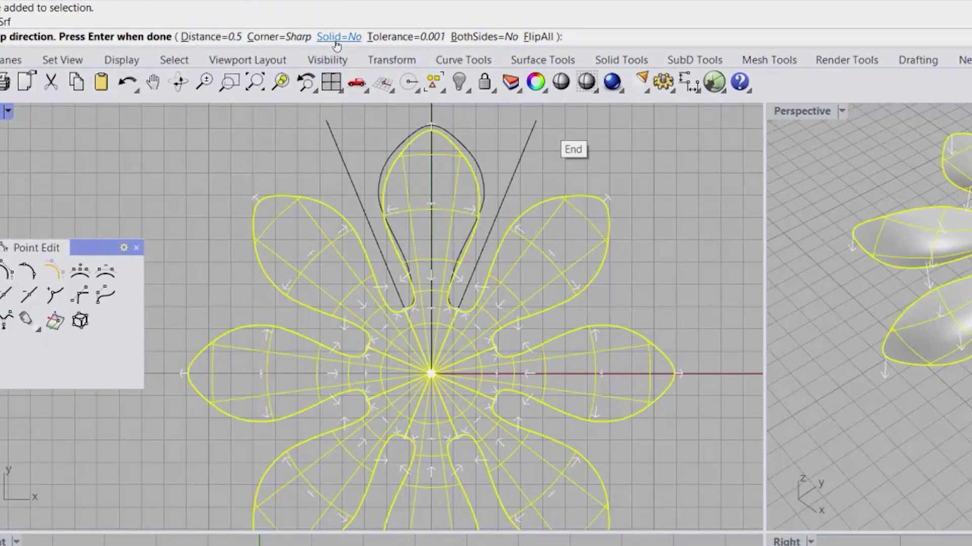
pyautogui.click(336, 43)
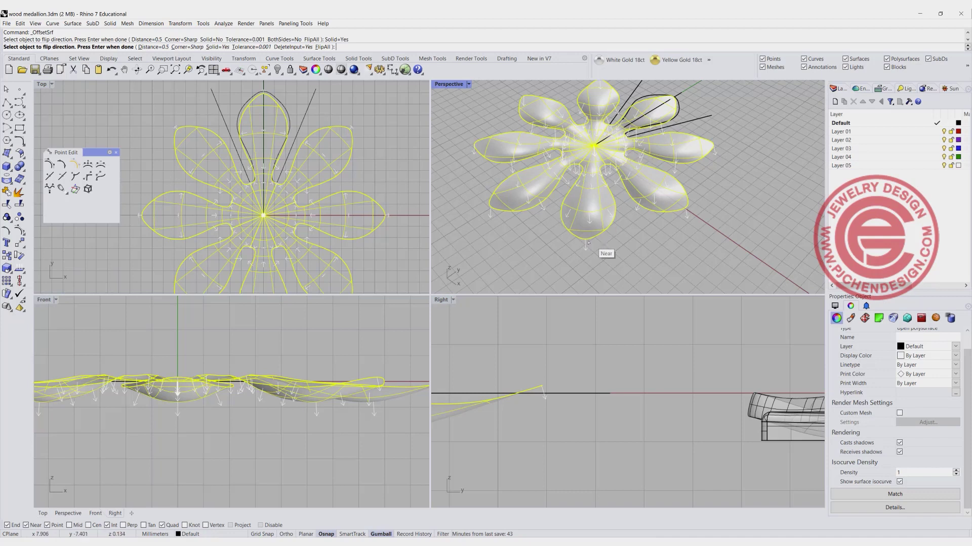
pyautogui.press('Return')
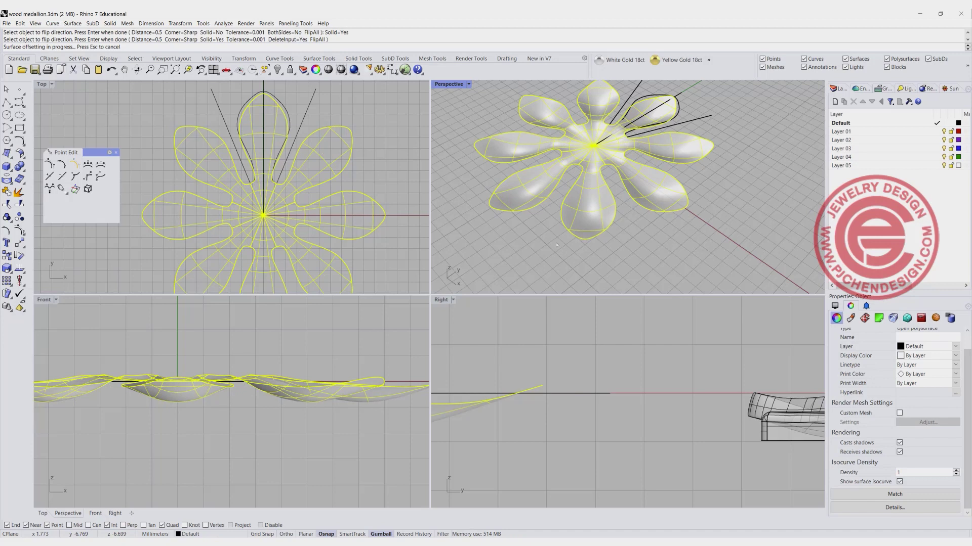
pyautogui.click(550, 245)
pyautogui.moveTo(551, 246); pyautogui.dragTo(643, 257, button='right')
pyautogui.scroll(-6, 551, 245)
pyautogui.scroll(4, 551, 212)
pyautogui.moveTo(551, 202)
pyautogui.mouseDown(button='right')
pyautogui.moveTo(470, 198)
pyautogui.moveTo(551, 188)
pyautogui.mouseUp(button='right')
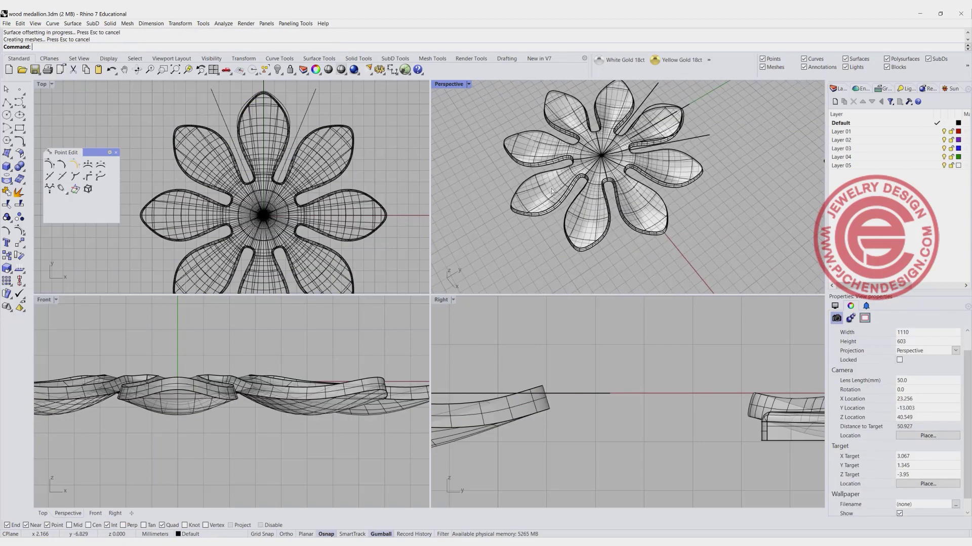
pyautogui.scroll(6, 542, 174)
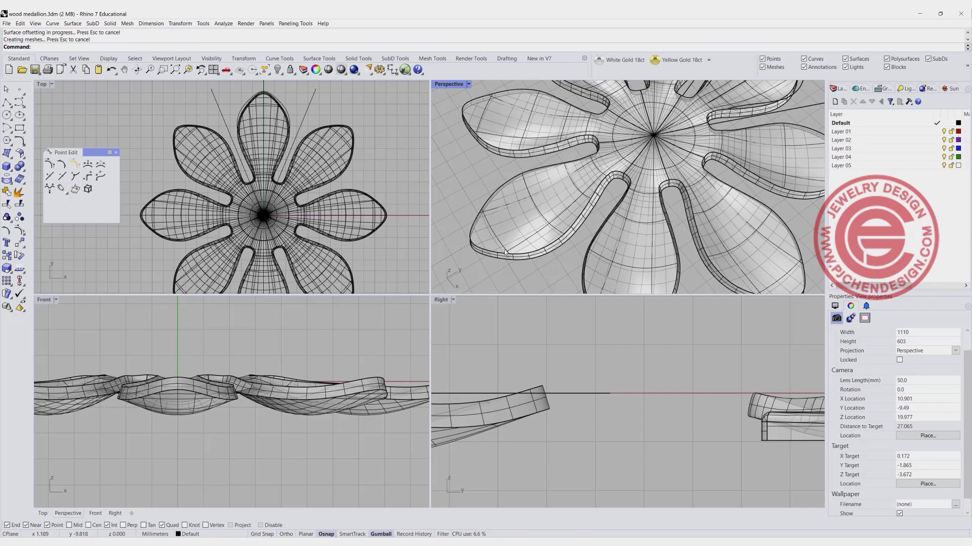
# Step: Undo the solid offset and offset the flower polysurface downward by 0.5 mm with Solid set to No, in a maximized Perspective view
pyautogui.hotkey('ctrl', 'z')
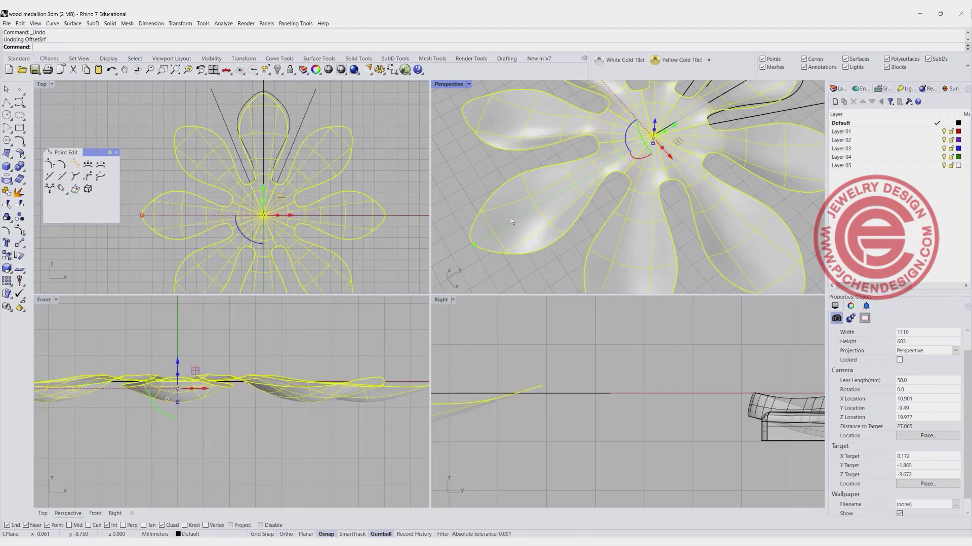
pyautogui.press('Return')
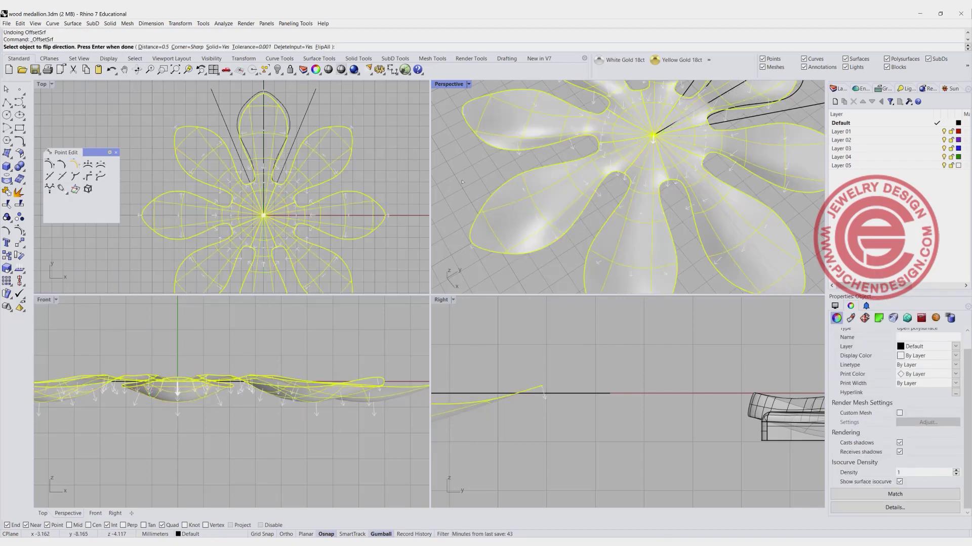
pyautogui.click(220, 49)
pyautogui.press('Return')
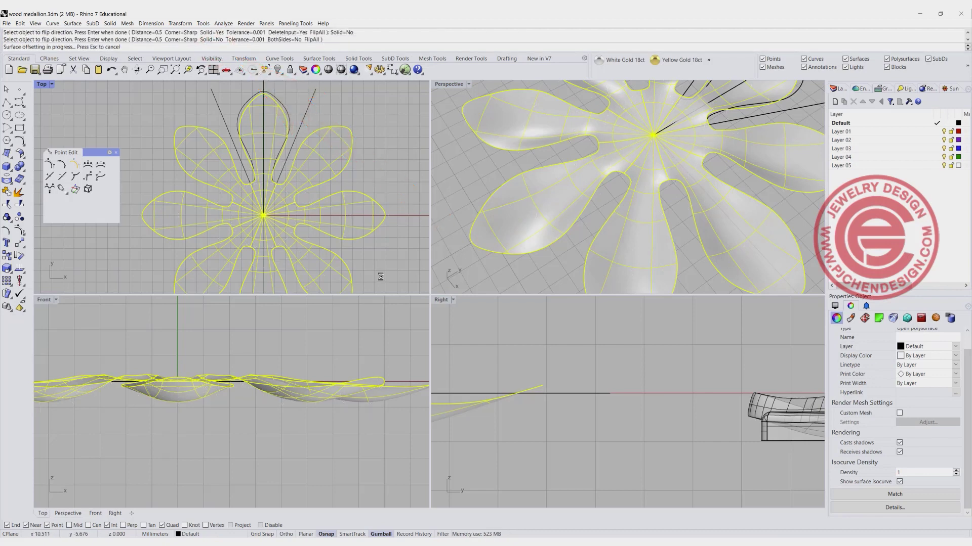
pyautogui.click(444, 172)
pyautogui.doubleClick(439, 83)
pyautogui.scroll(-5, 439, 278)
pyautogui.moveTo(439, 277); pyautogui.dragTo(411, 276, button='right')
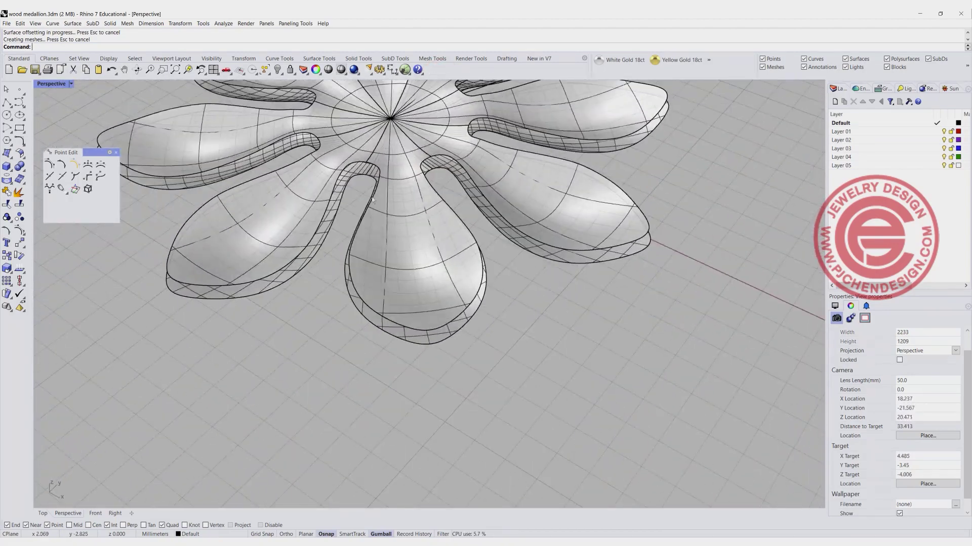
# Step: Start a Blend Surface using ChainEdges between the outer edges of the upper and lower flower surfaces, accepting the default seam points
pyautogui.click(22, 154)
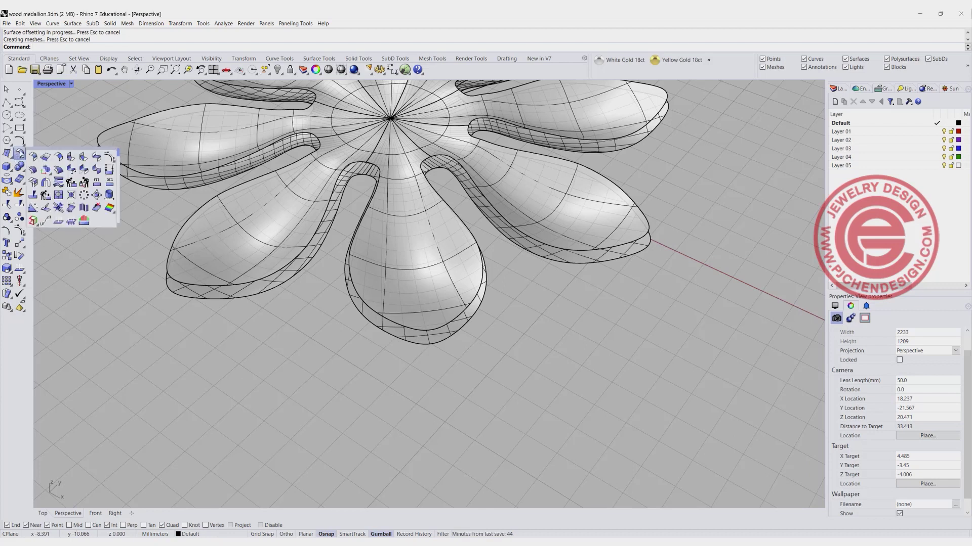
pyautogui.click(93, 158)
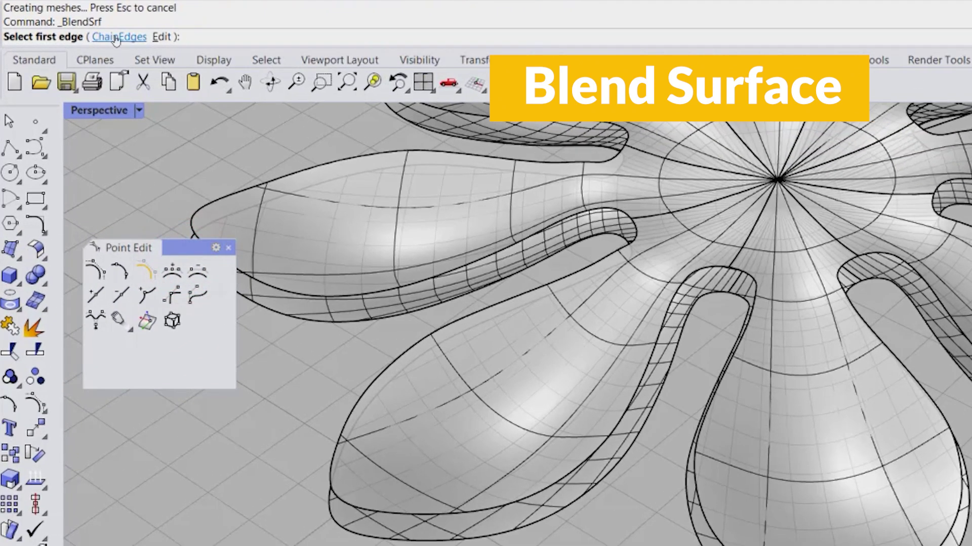
pyautogui.click(117, 37)
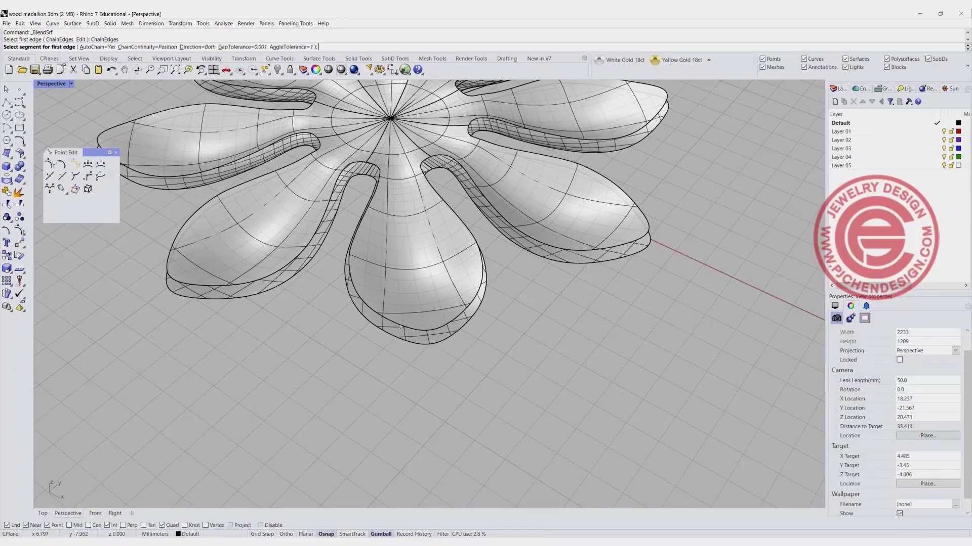
pyautogui.click(395, 336)
pyautogui.click(395, 337)
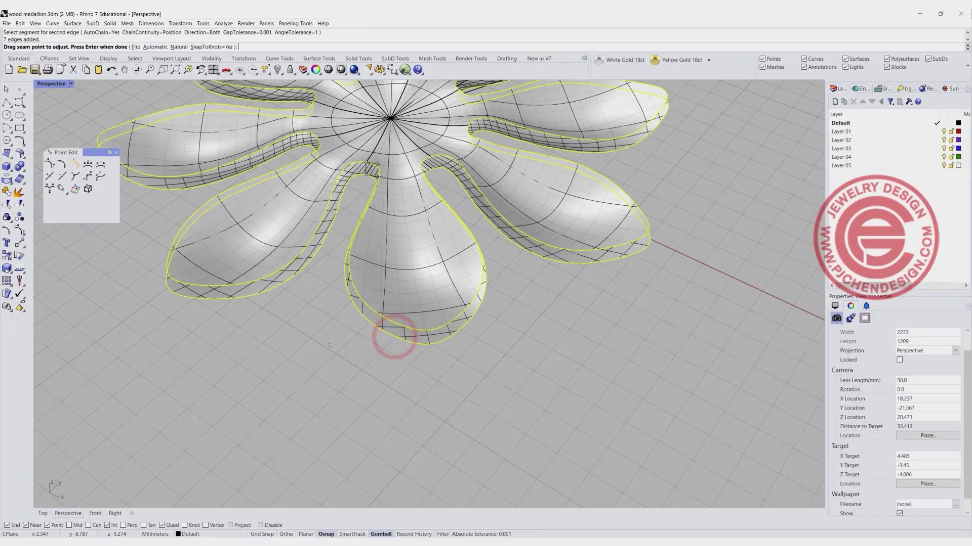
pyautogui.press('Return')
pyautogui.press('Return')
pyautogui.scroll(5, 397, 332)
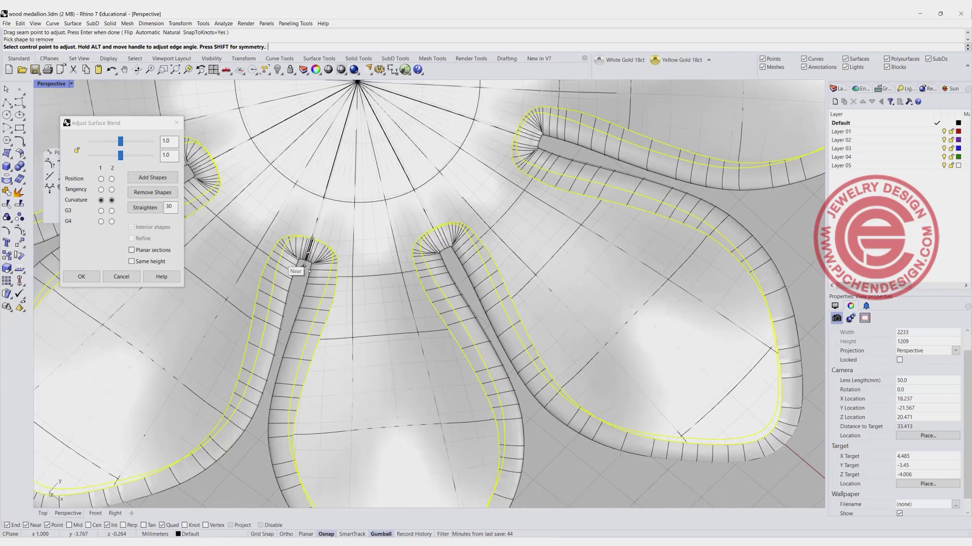
# Step: Lock the two blend sliders together, set both to 0.33 with Curvature continuity, and create the edge blend
pyautogui.click(77, 150)
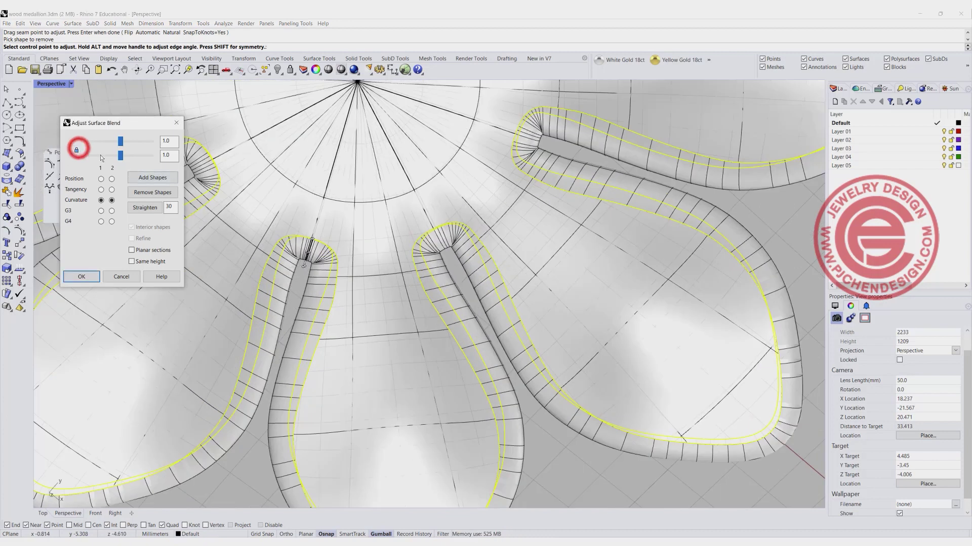
pyautogui.click(120, 154)
pyautogui.moveTo(103, 155); pyautogui.dragTo(100, 158)
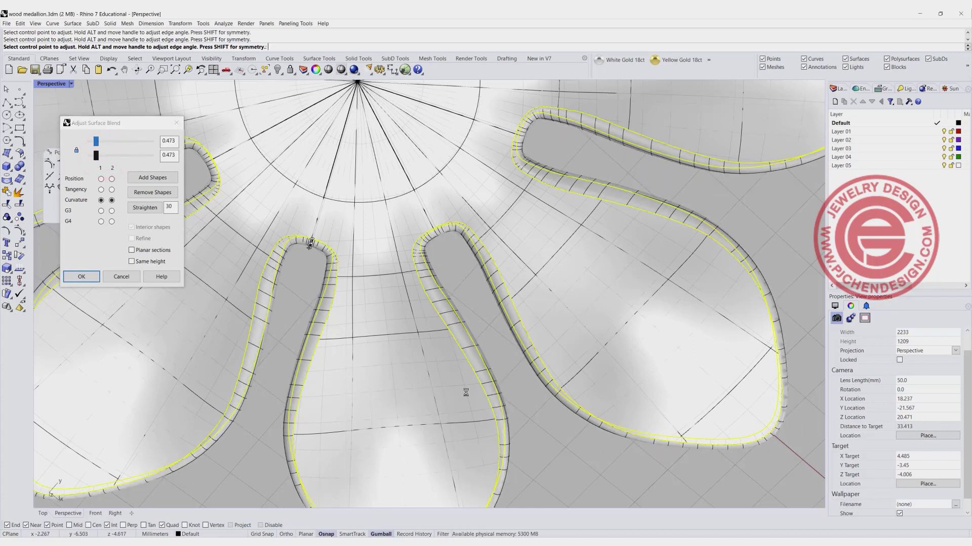
pyautogui.moveTo(452, 334); pyautogui.dragTo(295, 350, button='right')
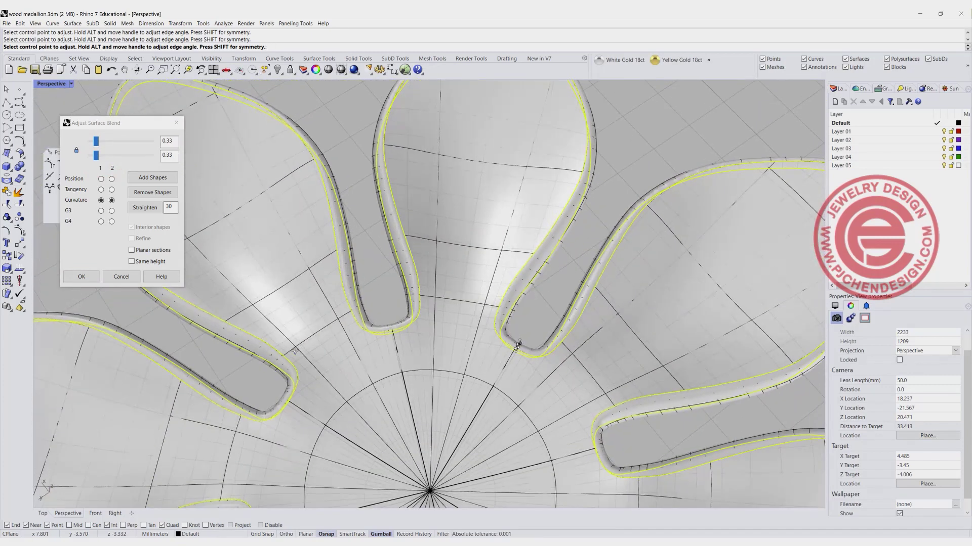
pyautogui.click(78, 277)
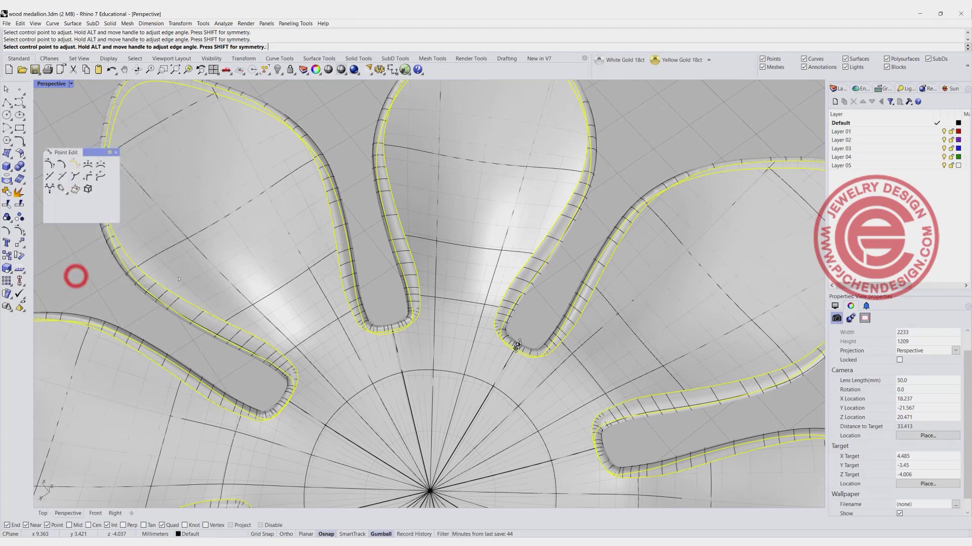
# Step: Set the Perspective viewport to Rendered display, inspect the rounded petal edges, and restore the four-viewport layout
pyautogui.click(547, 304)
pyautogui.click(72, 83)
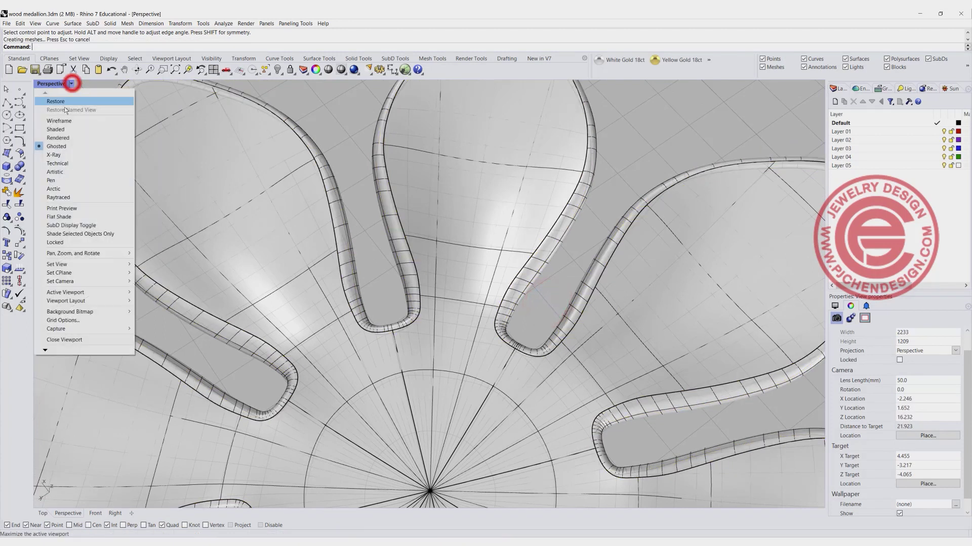
pyautogui.click(61, 138)
pyautogui.scroll(-5, 516, 336)
pyautogui.moveTo(515, 337); pyautogui.dragTo(405, 342, button='right')
pyautogui.moveTo(407, 306); pyautogui.dragTo(348, 232, button='right')
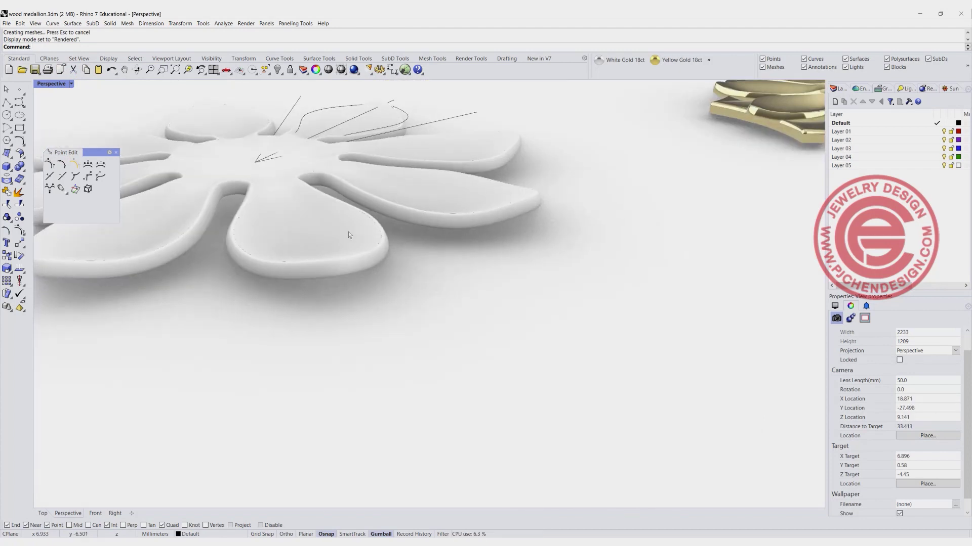
pyautogui.moveTo(346, 292)
pyautogui.mouseDown(button='right')
pyautogui.moveTo(317, 310)
pyautogui.moveTo(470, 337)
pyautogui.moveTo(406, 363)
pyautogui.moveTo(418, 380)
pyautogui.moveTo(355, 298)
pyautogui.mouseUp(button='right')
pyautogui.scroll(-9, 468, 335)
pyautogui.scroll(4, 353, 297)
pyautogui.scroll(-3, 342, 284)
pyautogui.doubleClick(58, 84)
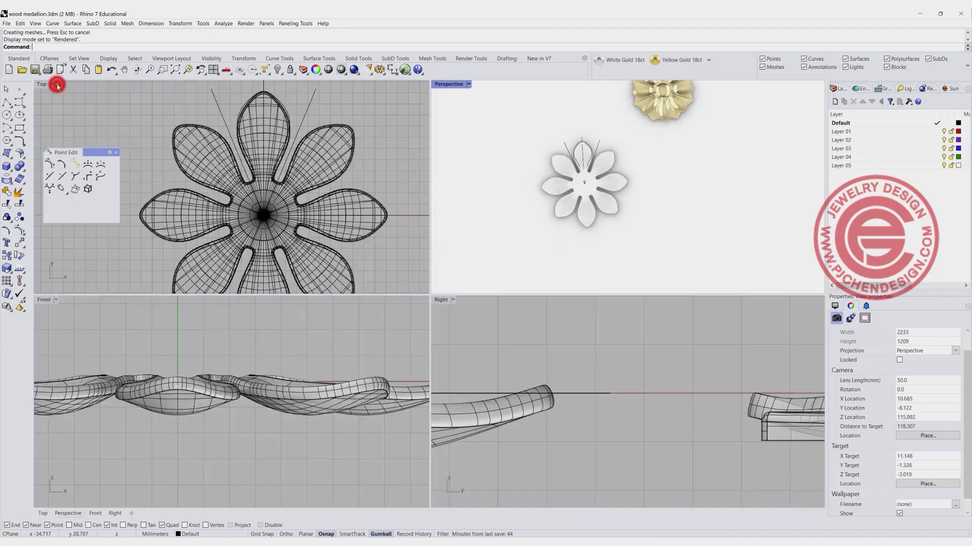
# Step: Draw a sphere at the flower's centre with a radius of about 2.6 mm, reaching the inner ends of the petal gaps
pyautogui.scroll(-2, 249, 186)
pyautogui.scroll(3, 250, 186)
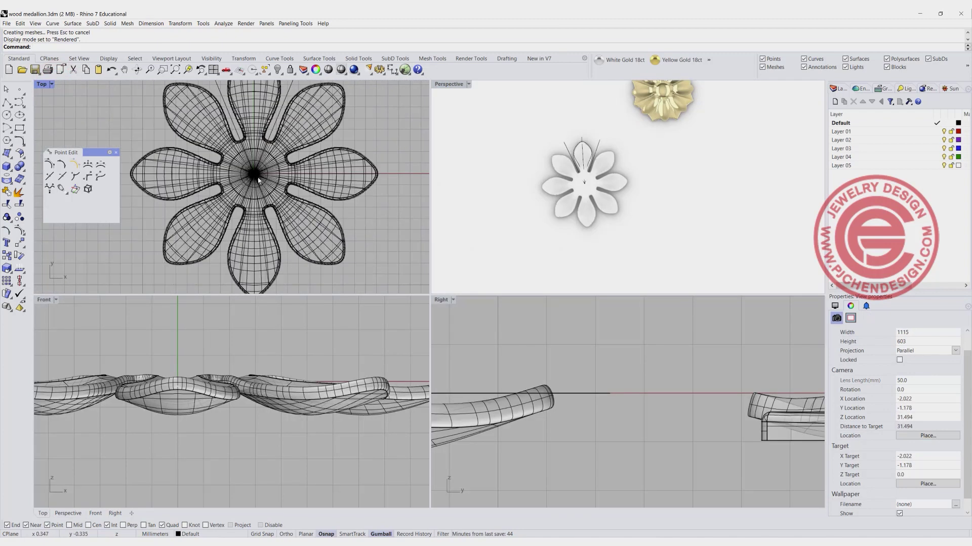
pyautogui.click(6, 166)
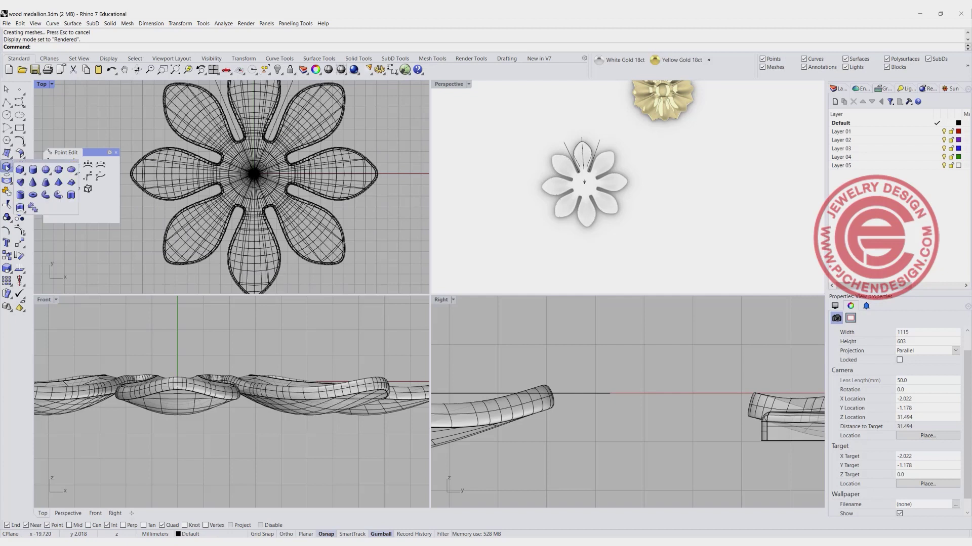
pyautogui.click(45, 171)
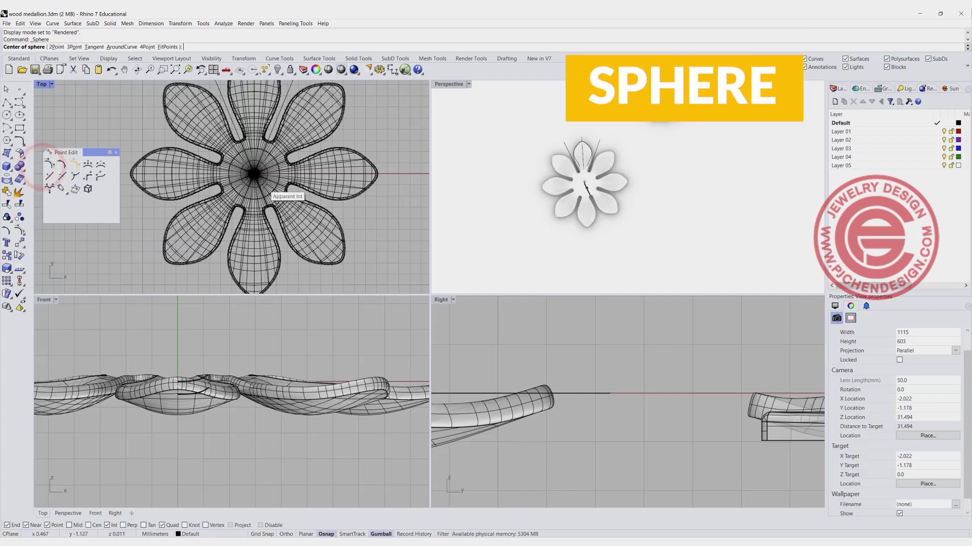
pyautogui.click(254, 173)
pyautogui.press('shift')
pyautogui.click(226, 174)
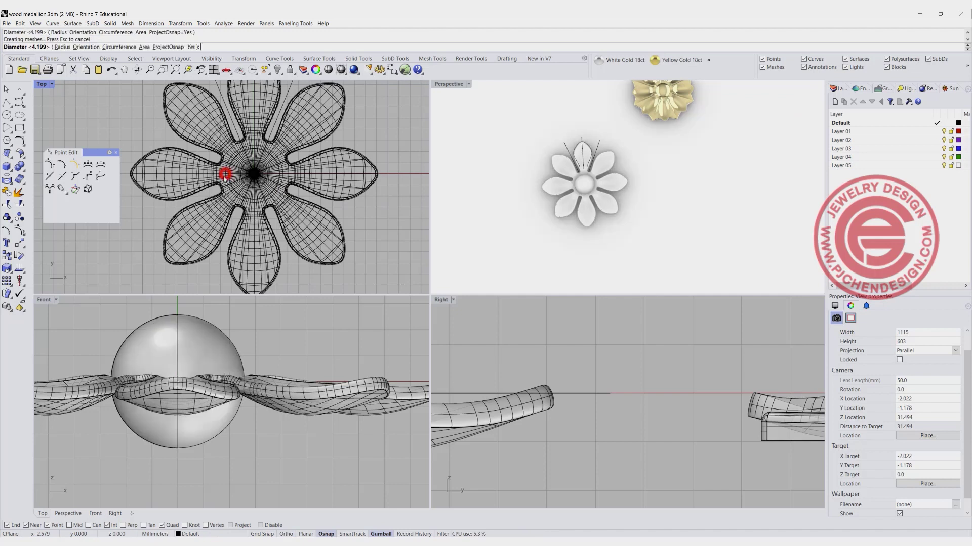
# Step: Scale the central sphere vertically to about half its height to form a flattened dome, and deselect it
pyautogui.click(195, 331)
pyautogui.moveTo(177, 448); pyautogui.dragTo(186, 418)
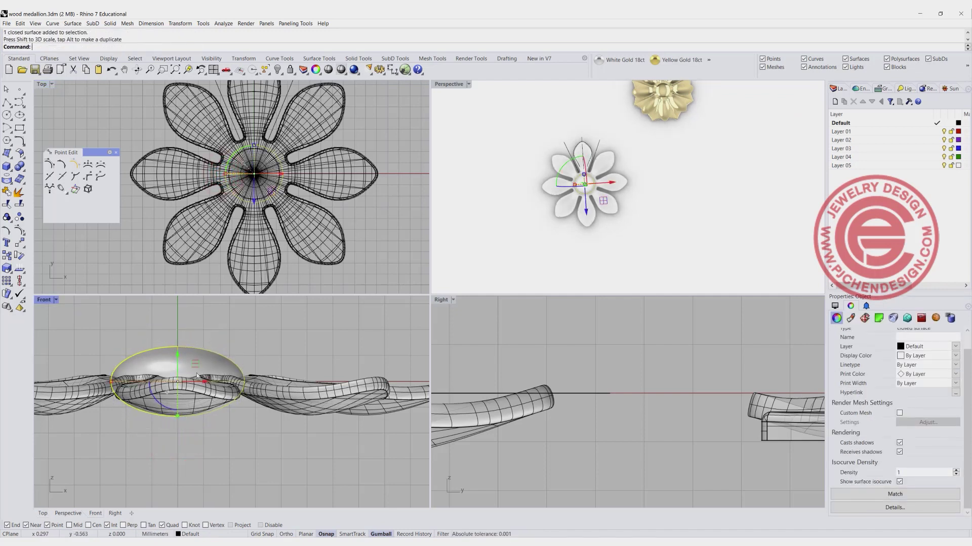
pyautogui.click(484, 205)
pyautogui.moveTo(484, 202); pyautogui.dragTo(561, 214, button='right')
# Step: Examine the finished gold medallion beside the new flower in the Top and Perspective viewports, including its pointed lower petal layer
pyautogui.scroll(-4, 268, 172)
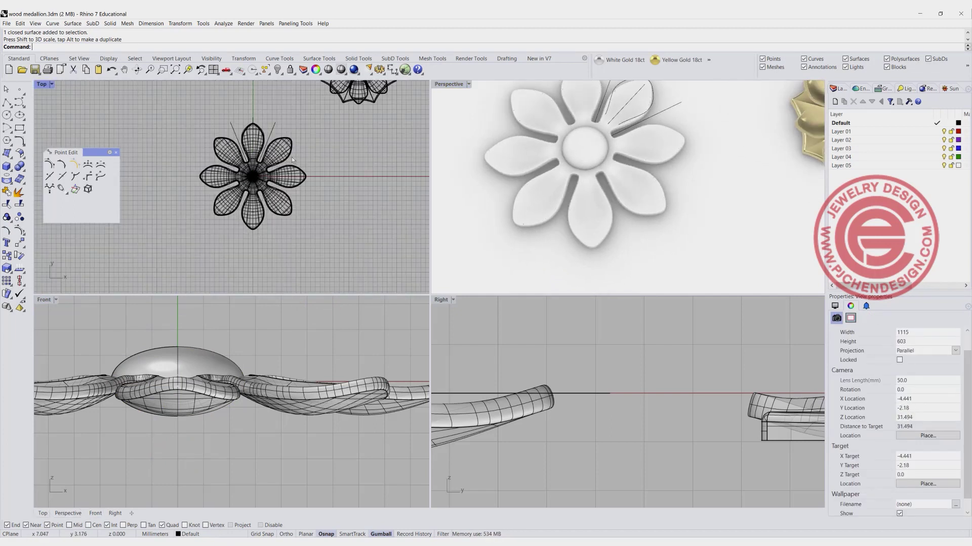
pyautogui.moveTo(328, 134); pyautogui.dragTo(307, 234, button='right')
pyautogui.scroll(3, 307, 234)
pyautogui.moveTo(323, 167); pyautogui.dragTo(304, 228, button='right')
pyautogui.scroll(-4, 751, 163)
pyautogui.keyDown('shift'); pyautogui.moveTo(751, 163); pyautogui.dragTo(572, 226, button='right'); pyautogui.keyUp('shift')
pyautogui.scroll(4, 576, 229)
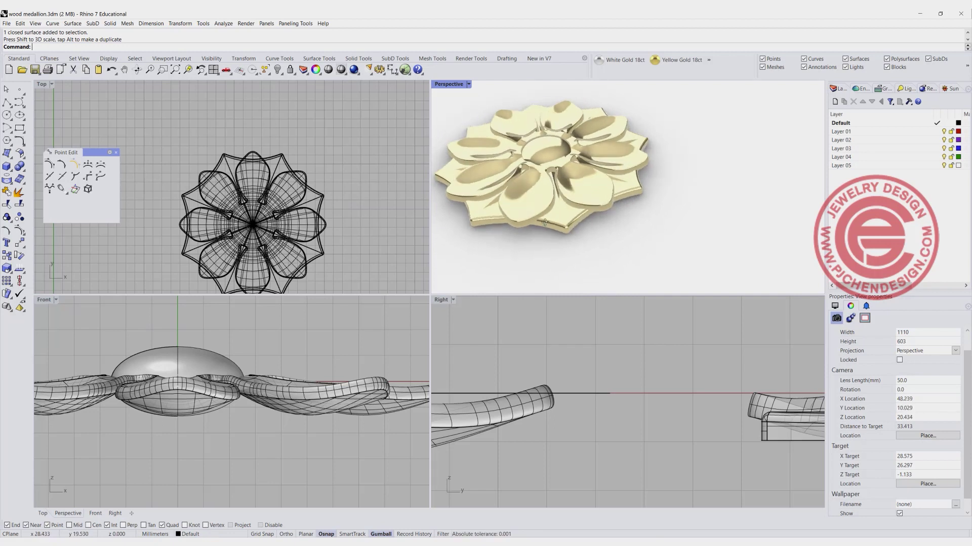
pyautogui.scroll(5, 527, 192)
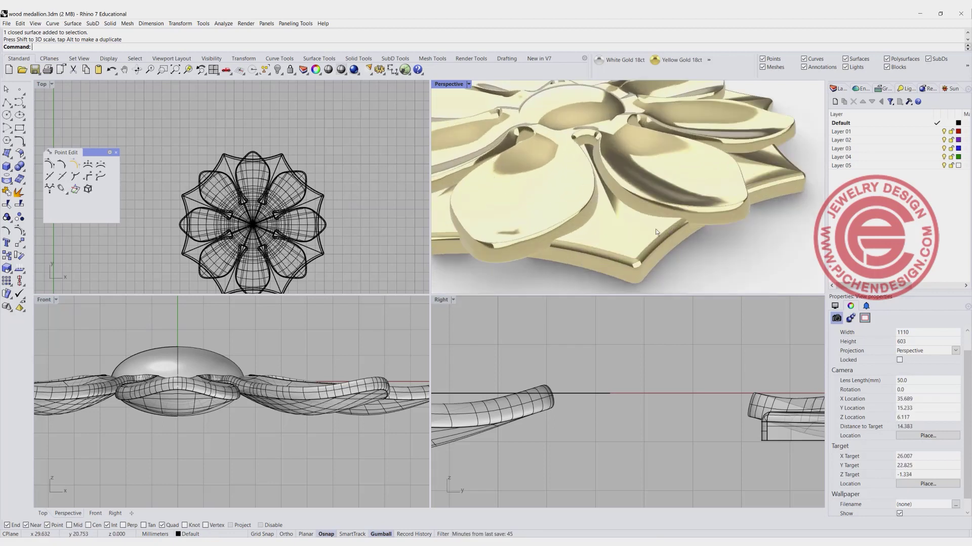
# Step: Examine the two slanted guide lines flanking the flower's upper petal in the maximized Top viewport
pyautogui.click(336, 152)
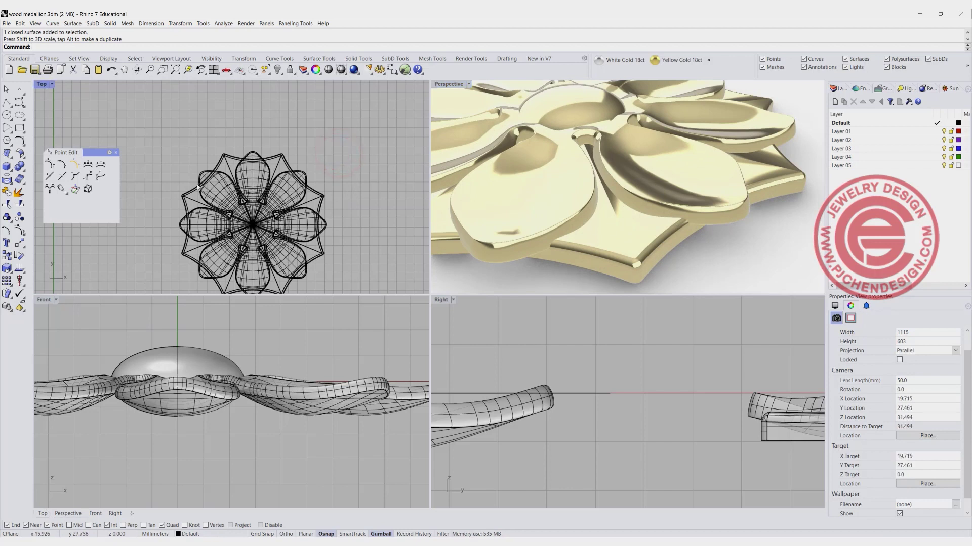
pyautogui.scroll(-4, 290, 178)
pyautogui.doubleClick(41, 84)
pyautogui.scroll(3, 257, 223)
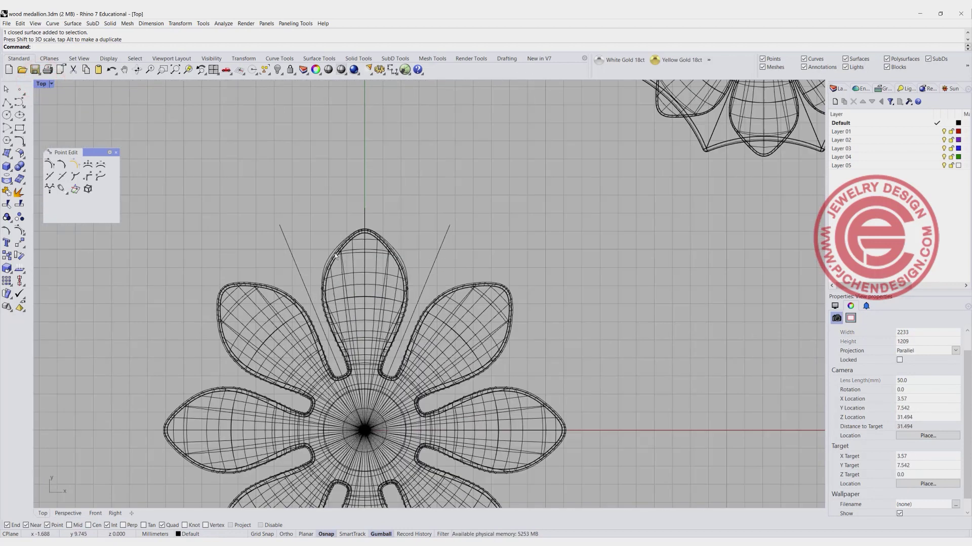
pyautogui.click(243, 221)
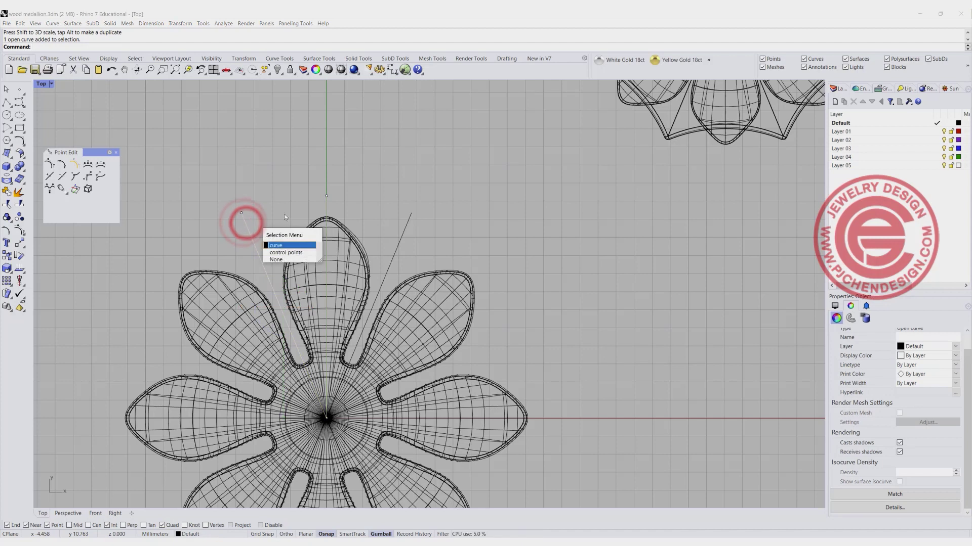
pyautogui.click(273, 163)
pyautogui.click(265, 221)
pyautogui.moveTo(440, 221); pyautogui.dragTo(393, 210)
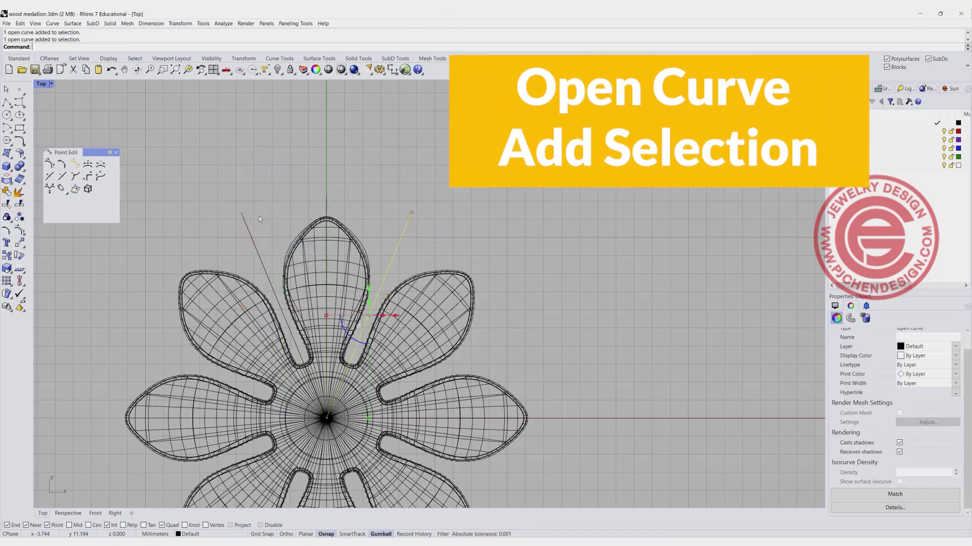
pyautogui.click(218, 159)
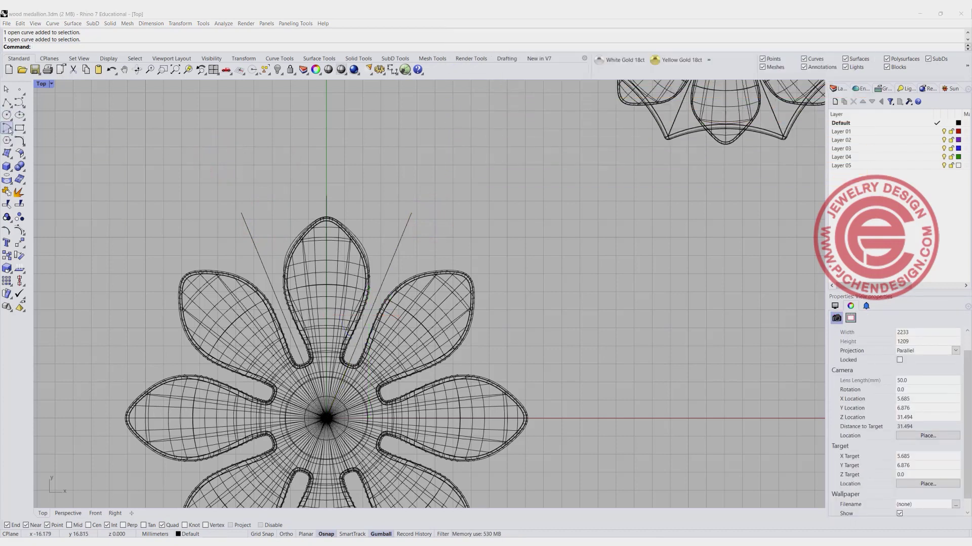
# Step: Draw an inward-curving arc between the outer ends of the two guide lines, using start, end and a point on the arc
pyautogui.click(8, 129)
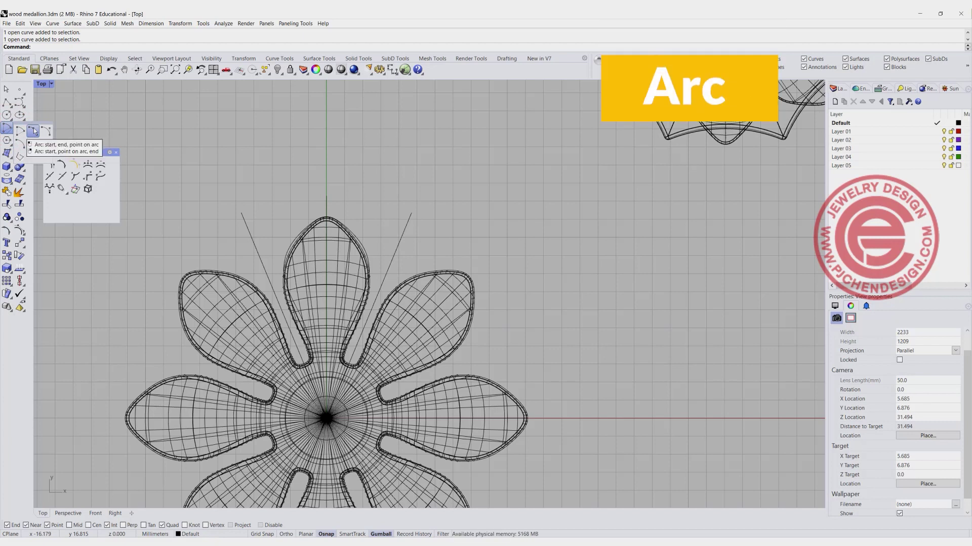
pyautogui.click(33, 131)
pyautogui.click(241, 213)
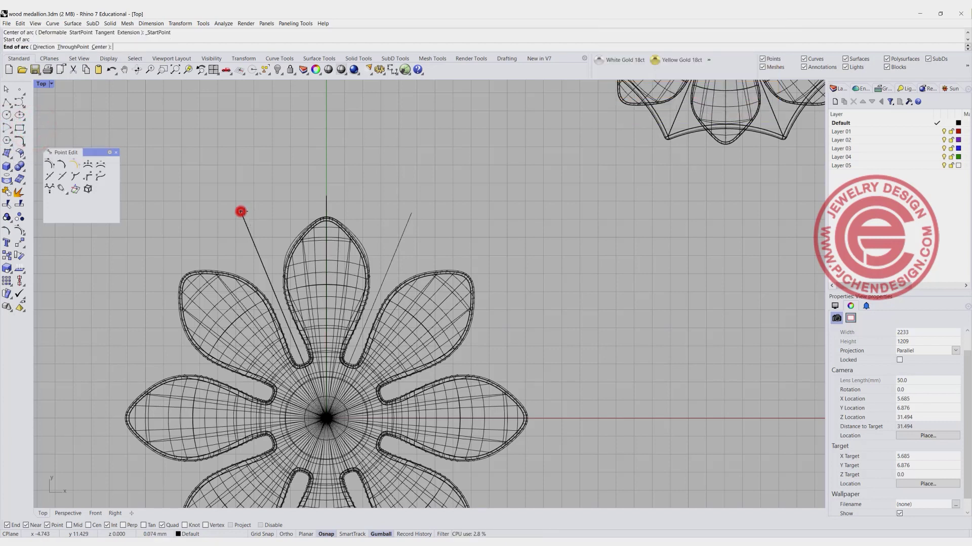
pyautogui.click(412, 212)
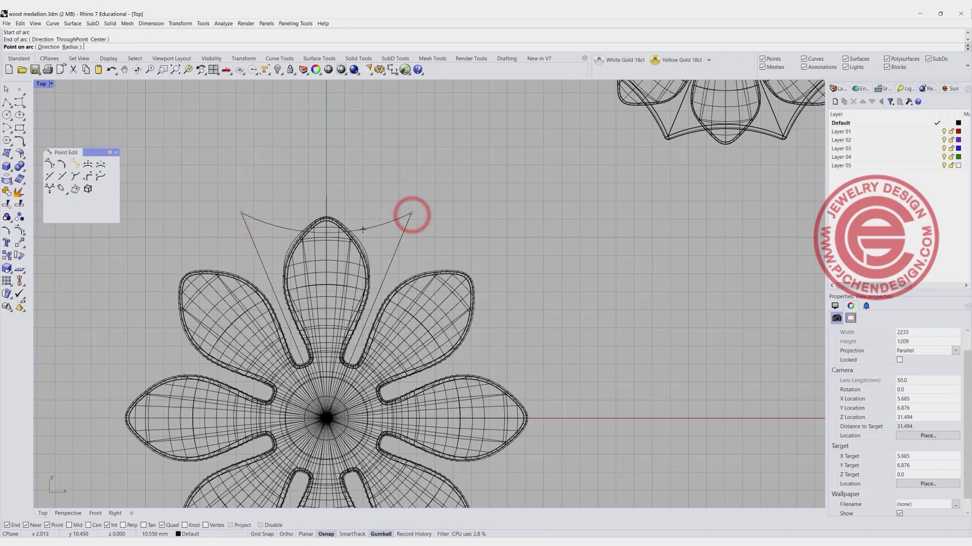
pyautogui.click(366, 228)
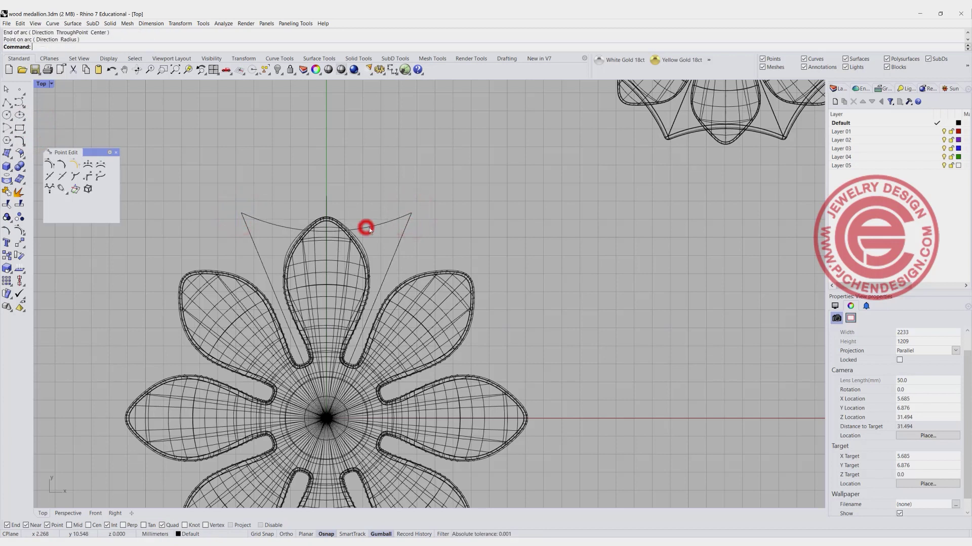
pyautogui.click(374, 227)
pyautogui.click(495, 236)
# Step: Hide the flower's petal surfaces and the petal outline curve, keeping the wedge curves and the central dome
pyautogui.click(439, 307)
pyautogui.moveTo(560, 329); pyautogui.dragTo(445, 294)
pyautogui.click(277, 69)
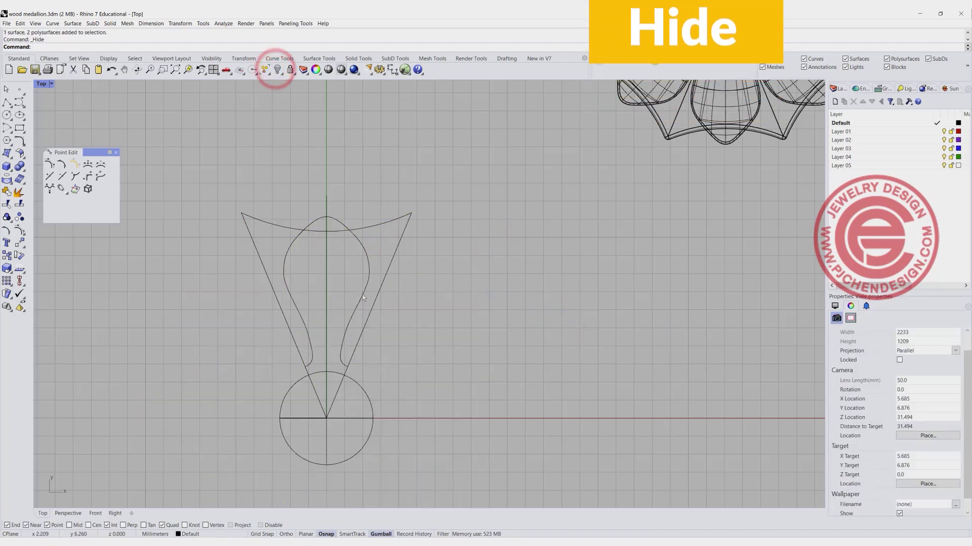
pyautogui.click(369, 276)
pyautogui.press('Return')
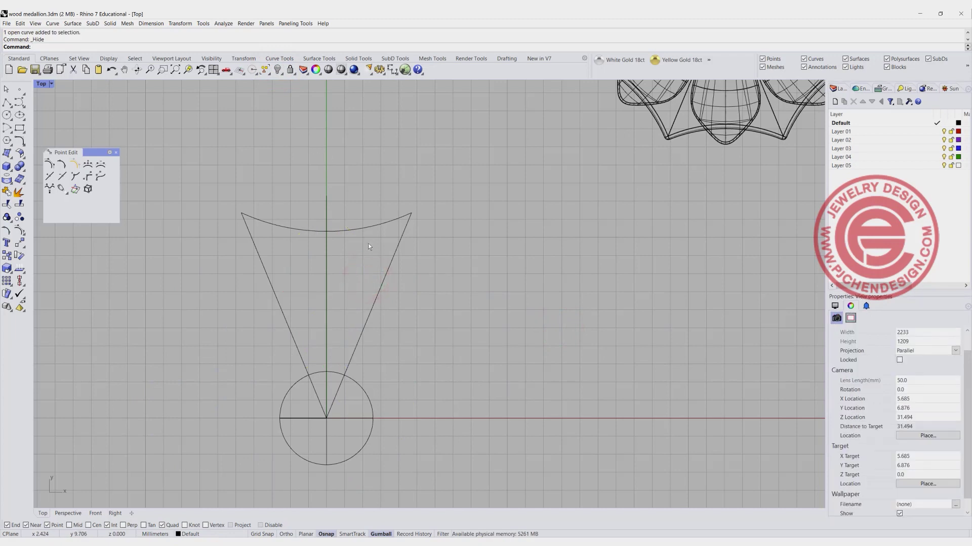
pyautogui.moveTo(384, 228); pyautogui.dragTo(360, 245, button='right')
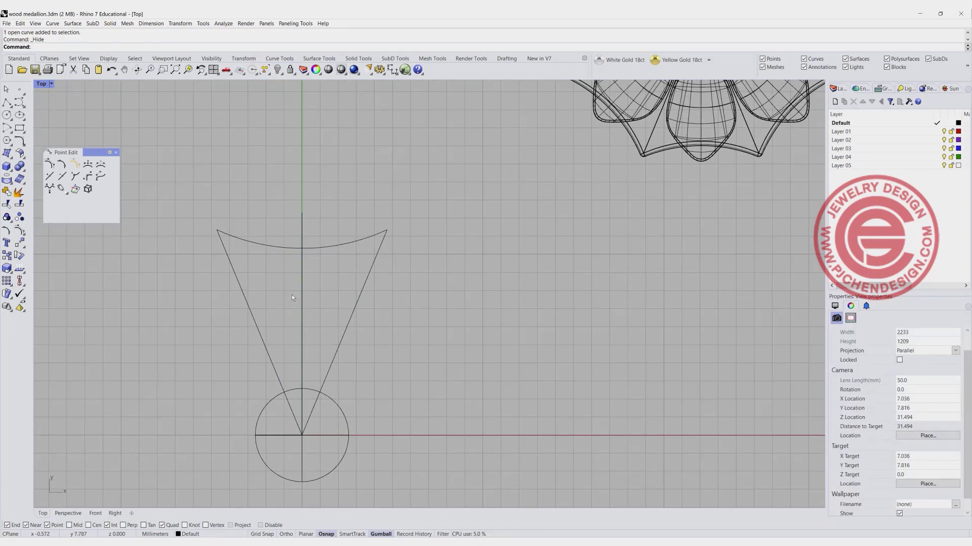
pyautogui.click(366, 273)
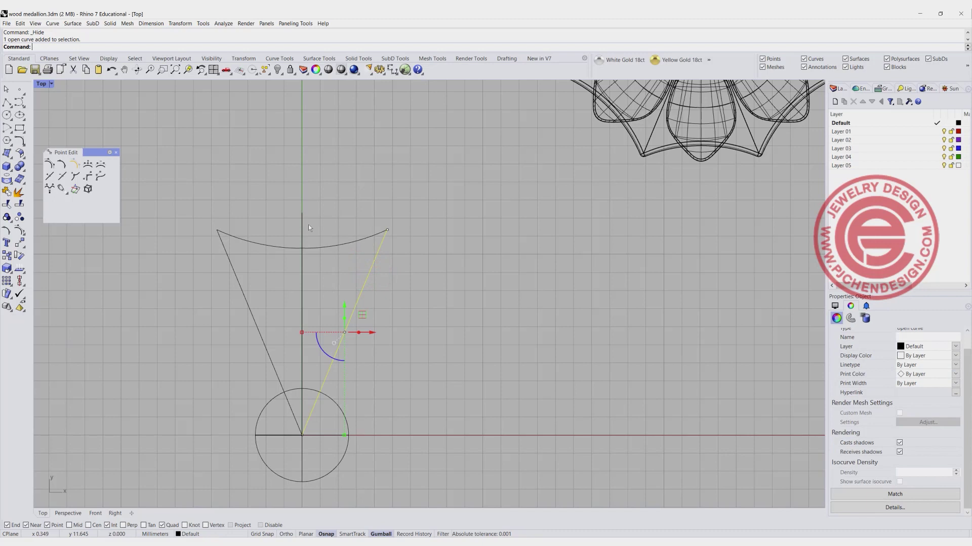
pyautogui.click(247, 242)
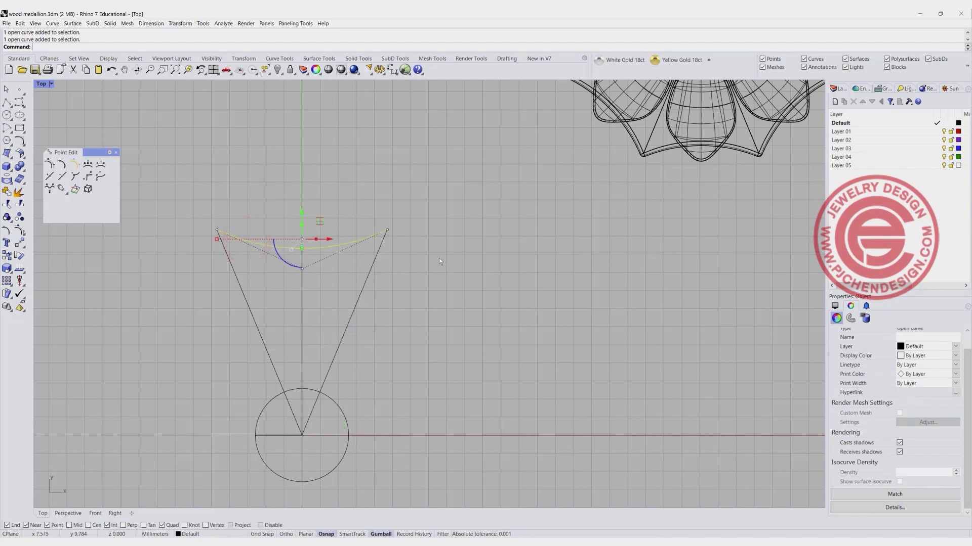
pyautogui.click(427, 274)
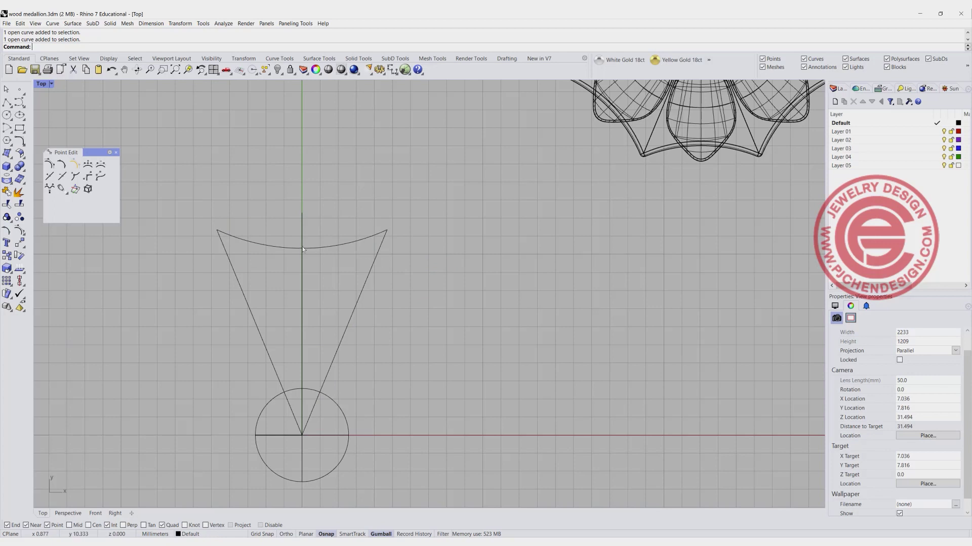
# Step: Revolve the right guide line about a vertical axis through the dome's centre, sweeping from its outer end to the left guide line's end
pyautogui.moveTo(225, 205); pyautogui.dragTo(205, 177, button='right')
pyautogui.click(72, 24)
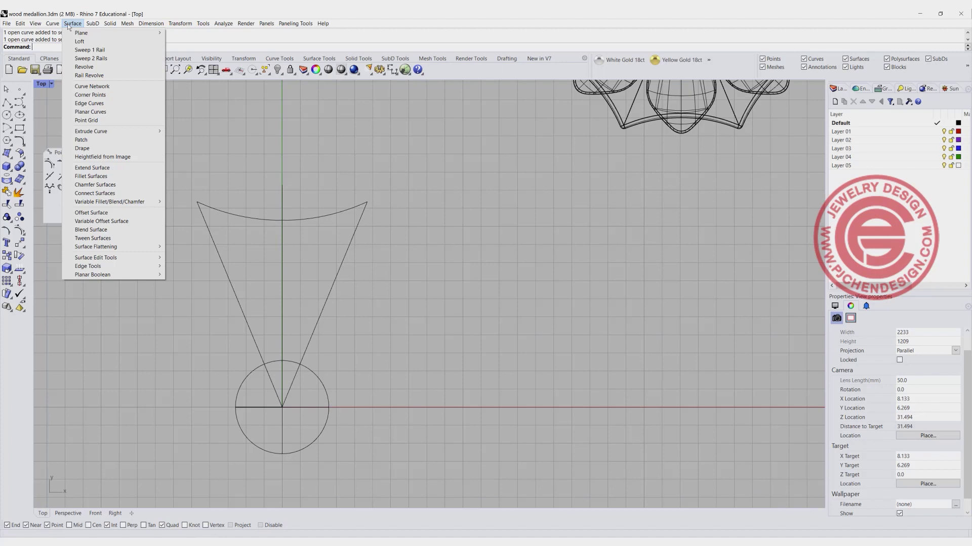
pyautogui.click(84, 67)
pyautogui.click(345, 256)
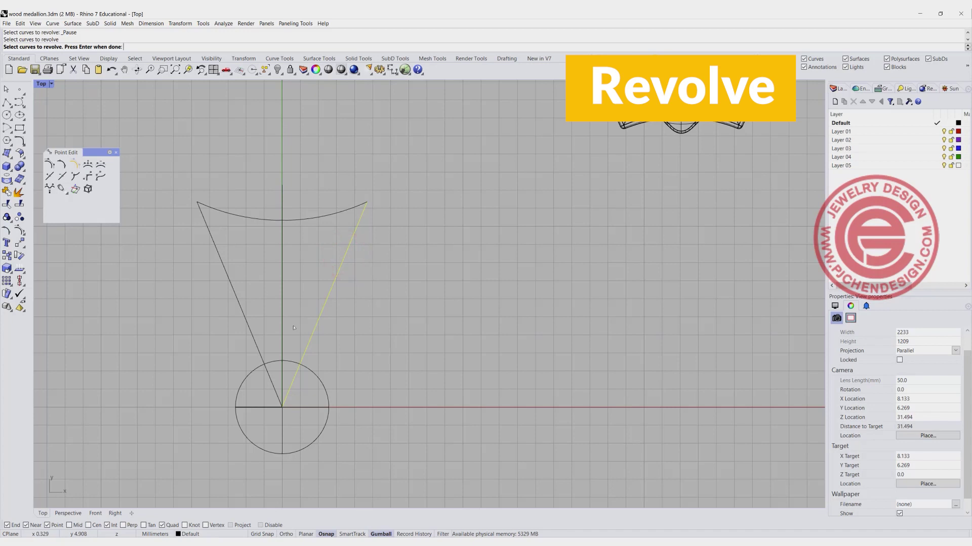
pyautogui.press('Return')
pyautogui.click(282, 407)
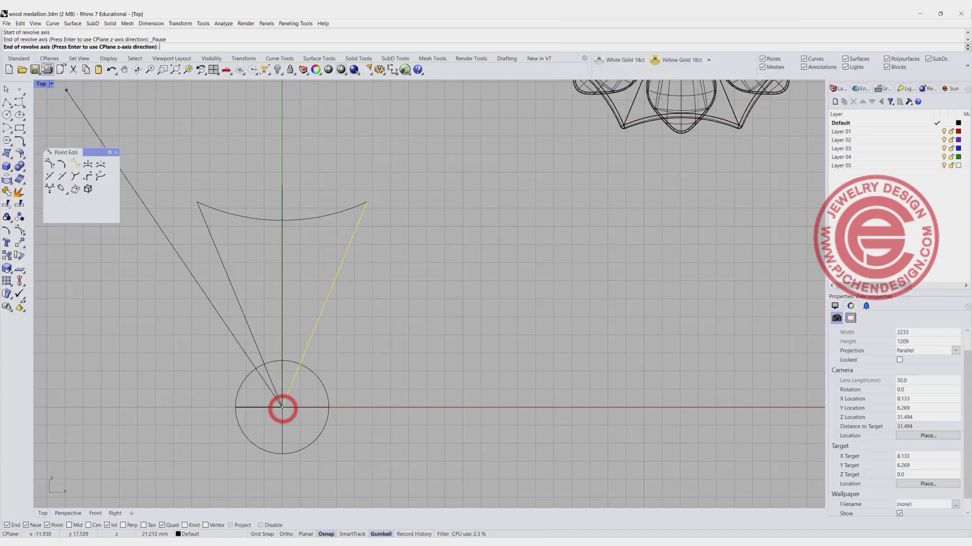
pyautogui.doubleClick(42, 84)
pyautogui.keyDown('shift'); pyautogui.click(177, 318); pyautogui.keyUp('shift')
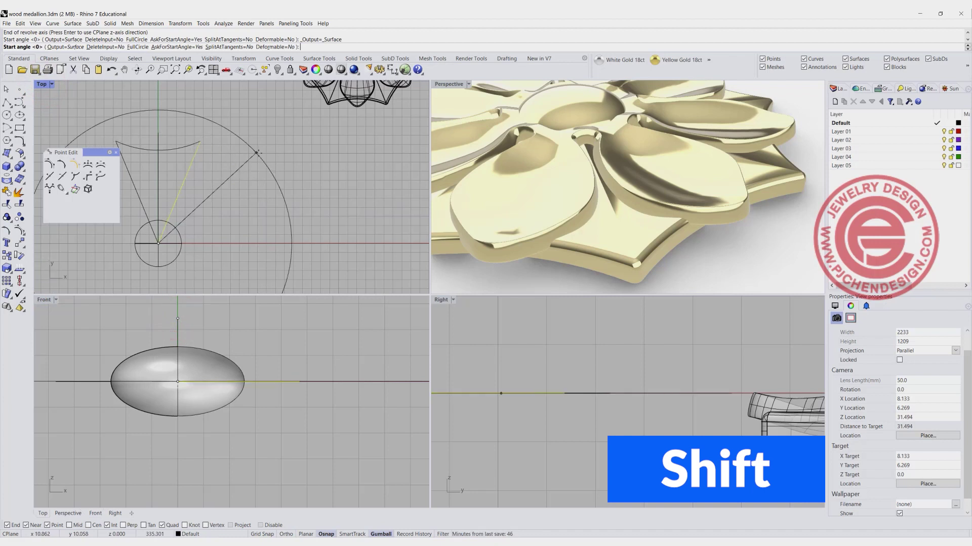
pyautogui.moveTo(242, 156); pyautogui.dragTo(377, 161, button='right')
pyautogui.doubleClick(41, 84)
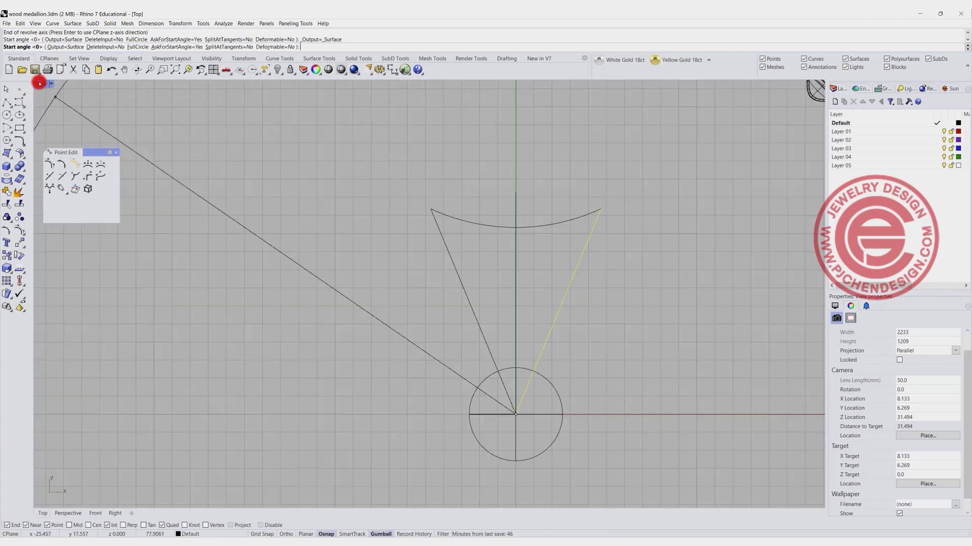
pyautogui.click(600, 209)
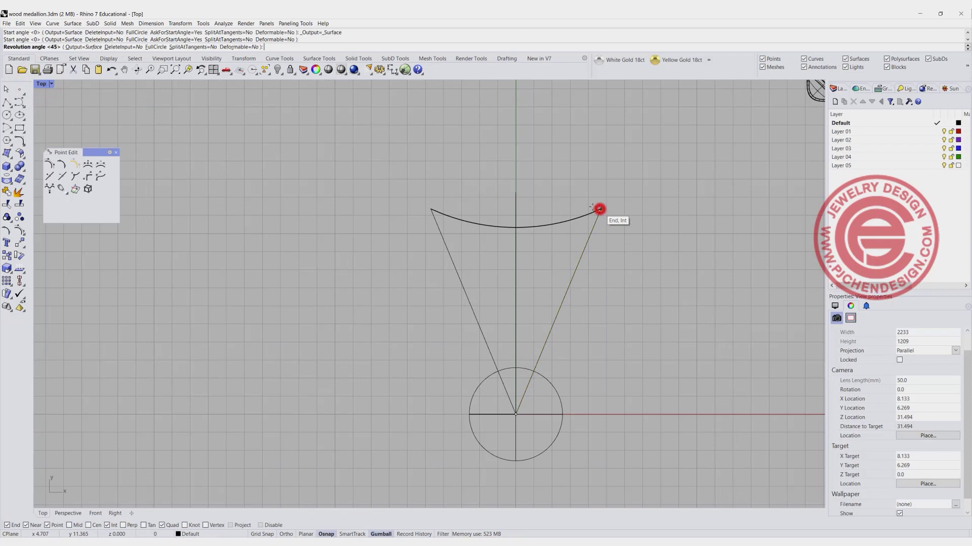
pyautogui.click(433, 211)
pyautogui.moveTo(540, 284); pyautogui.dragTo(369, 303, button='right')
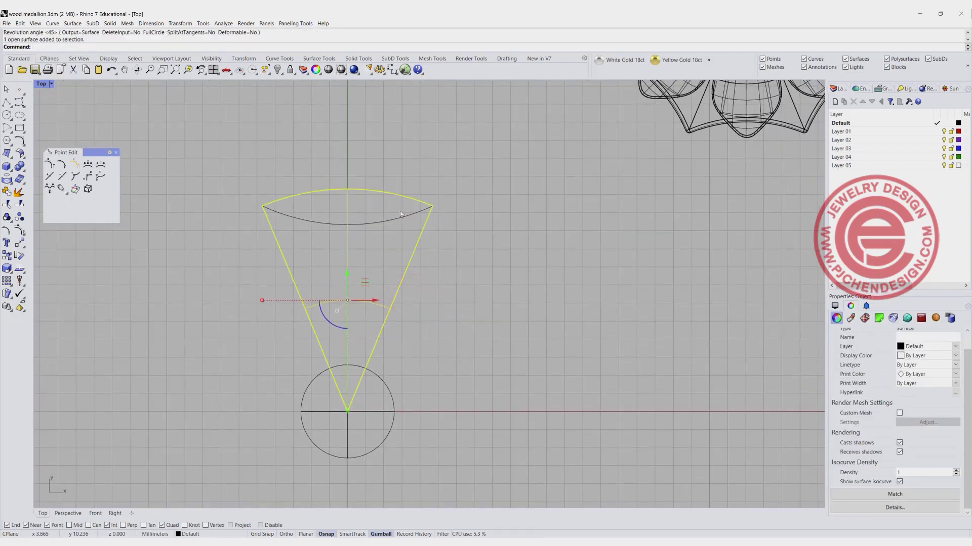
# Step: Trim off the part of the revolved surface beyond the arc, and move the trimmed surface to the right of the wedge curves
pyautogui.click(379, 222)
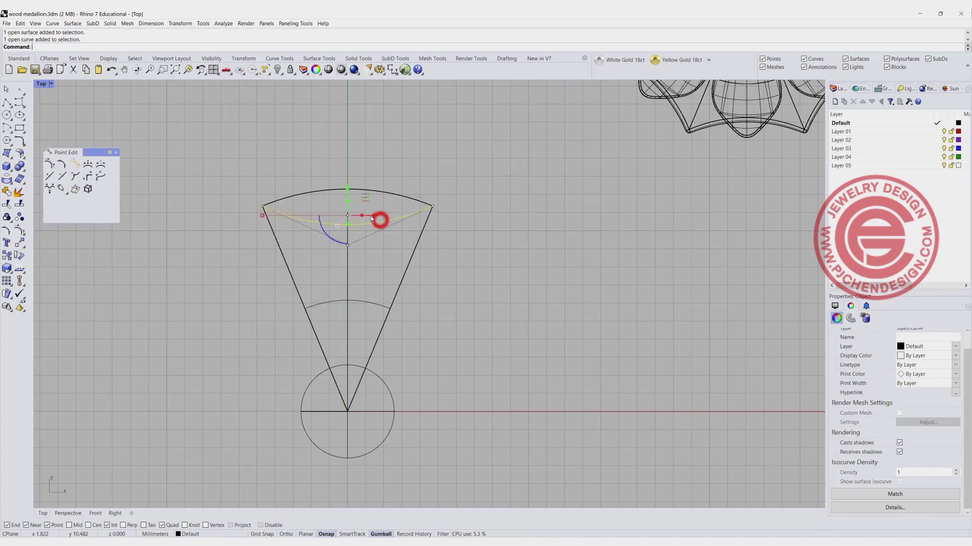
pyautogui.click(7, 204)
pyautogui.click(407, 199)
pyautogui.press('Return')
pyautogui.click(368, 303)
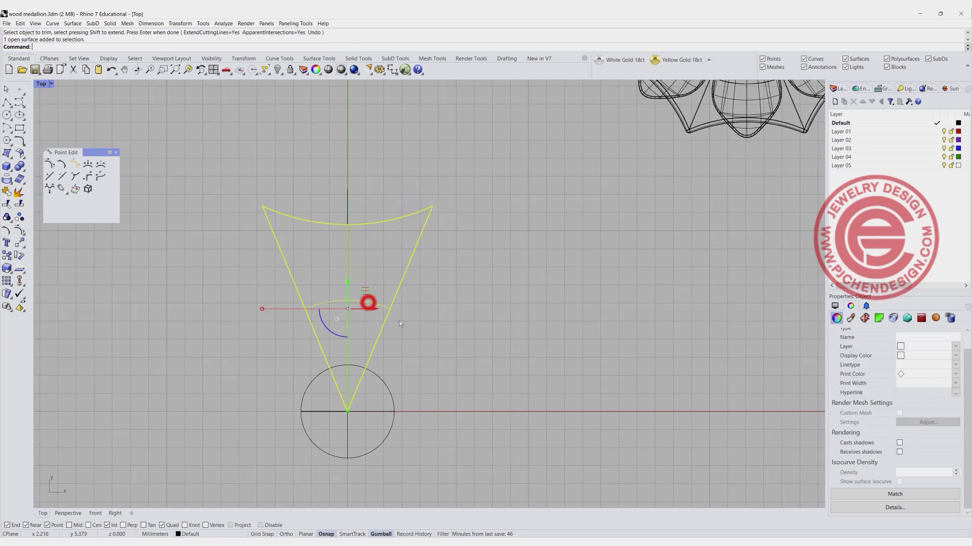
pyautogui.moveTo(374, 309); pyautogui.dragTo(608, 309)
pyautogui.click(495, 344)
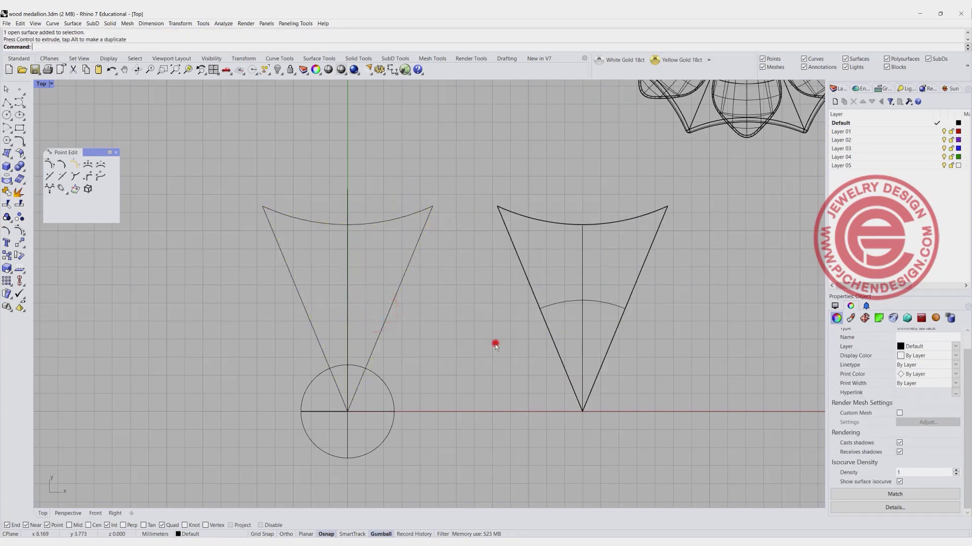
# Step: Loft a surface between the two slanted guide lines of the original wedge
pyautogui.click(8, 158)
pyautogui.click(58, 158)
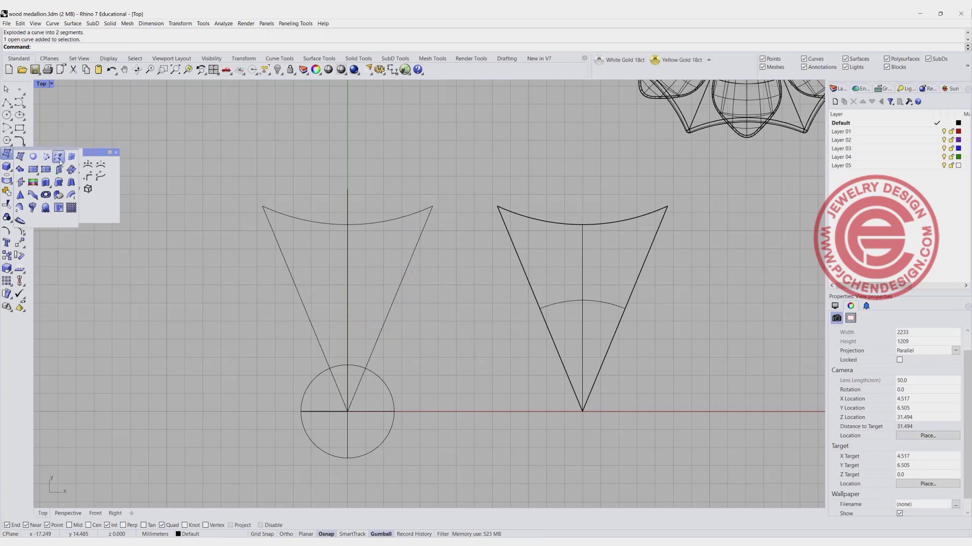
pyautogui.click(412, 251)
pyautogui.click(282, 256)
pyautogui.press('Return')
pyautogui.press('Return')
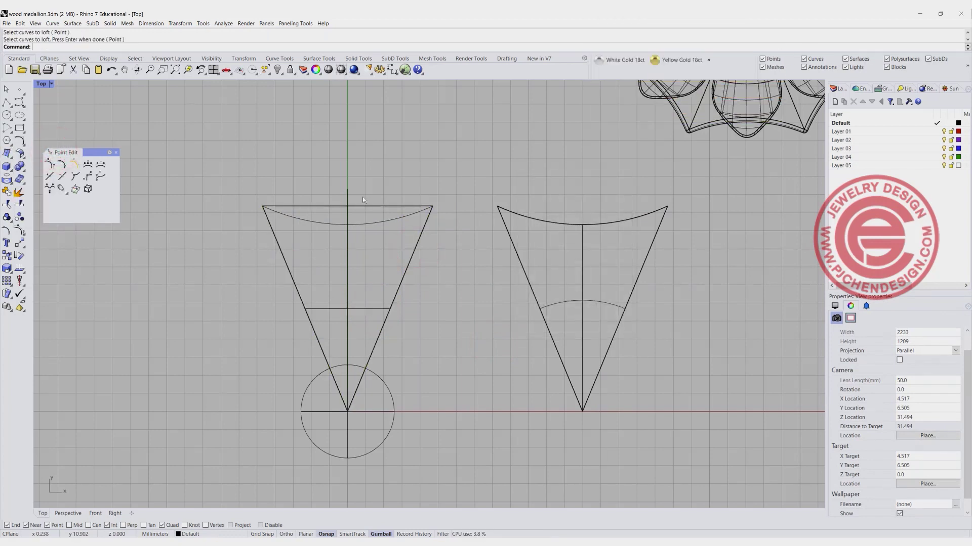
# Step: Trim the lofted surface back to the arc, and move it to the right of the trimmed revolved surface
pyautogui.moveTo(363, 200); pyautogui.dragTo(308, 205, button='right')
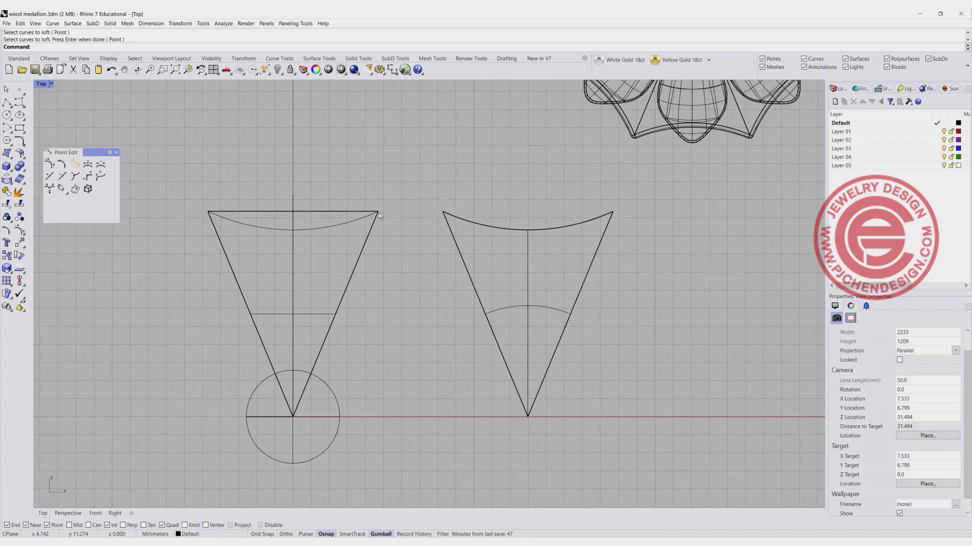
pyautogui.click(337, 225)
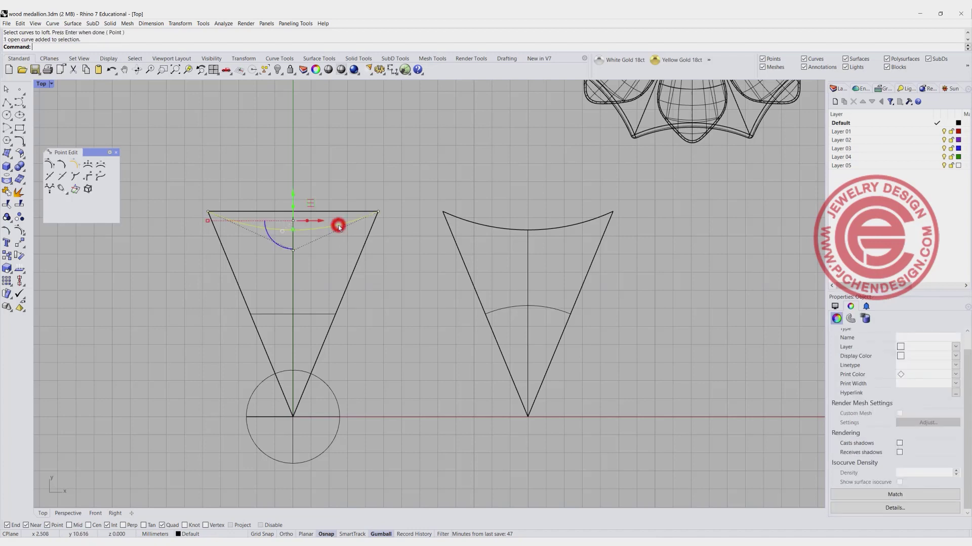
pyautogui.click(7, 193)
pyautogui.click(310, 212)
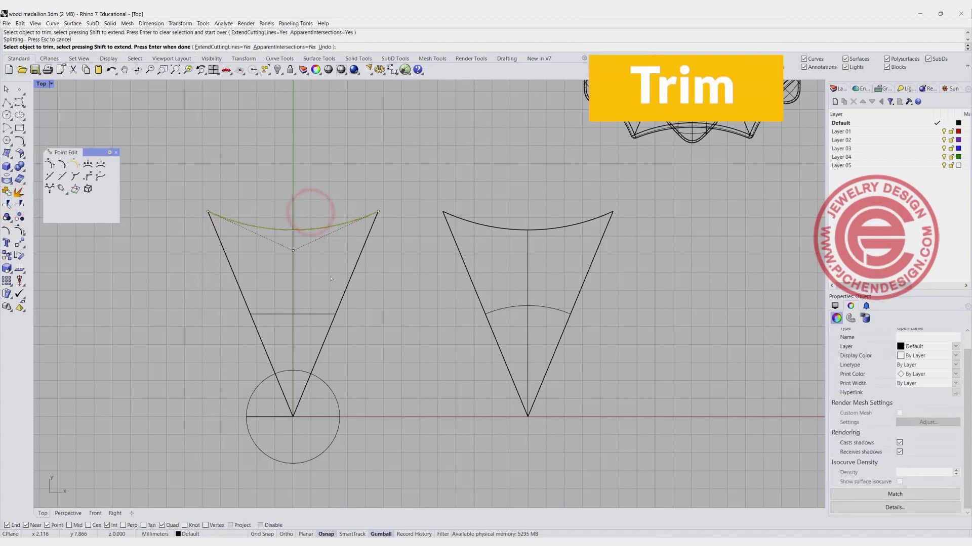
pyautogui.press('Return')
pyautogui.click(324, 314)
pyautogui.press('alt')
pyautogui.moveTo(334, 314); pyautogui.dragTo(752, 314)
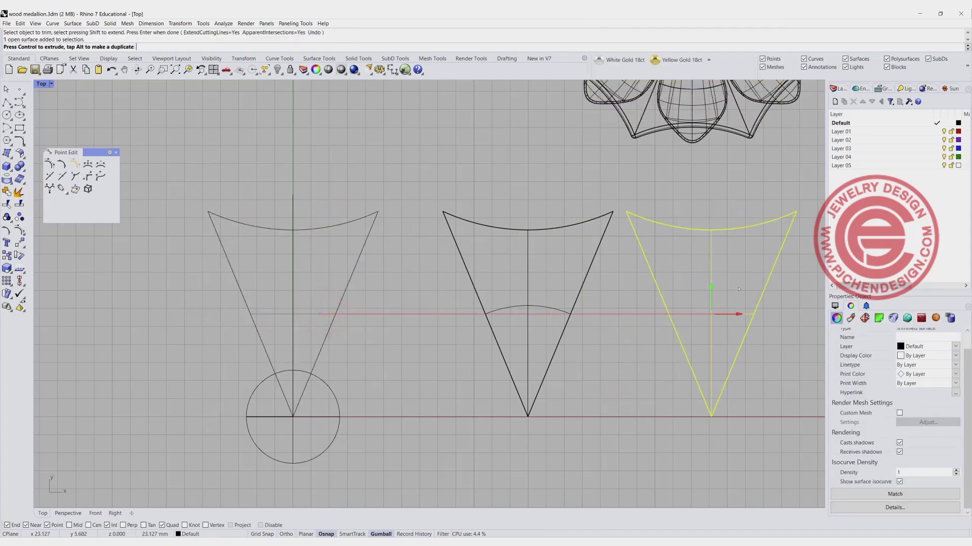
pyautogui.click(370, 313)
# Step: Create a surface from the original wedge's three edge curves, picking the two slanted guide lines before the arc
pyautogui.moveTo(512, 310); pyautogui.dragTo(432, 306, button='right')
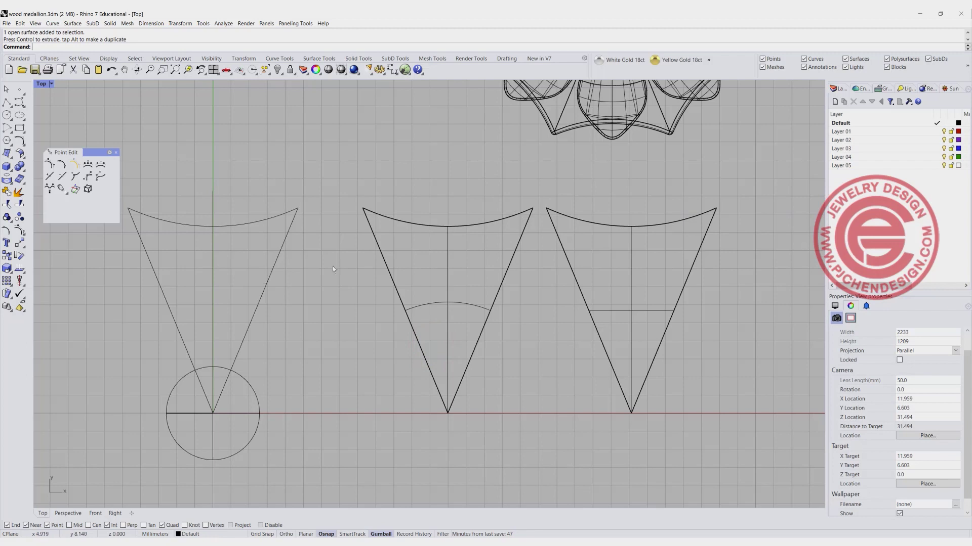
pyautogui.moveTo(228, 219); pyautogui.dragTo(290, 215, button='right')
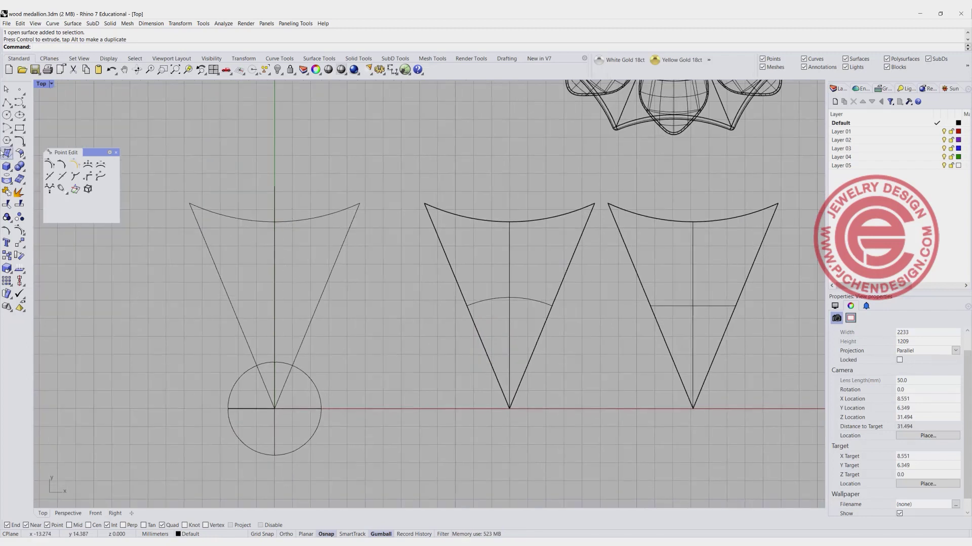
pyautogui.click(9, 153)
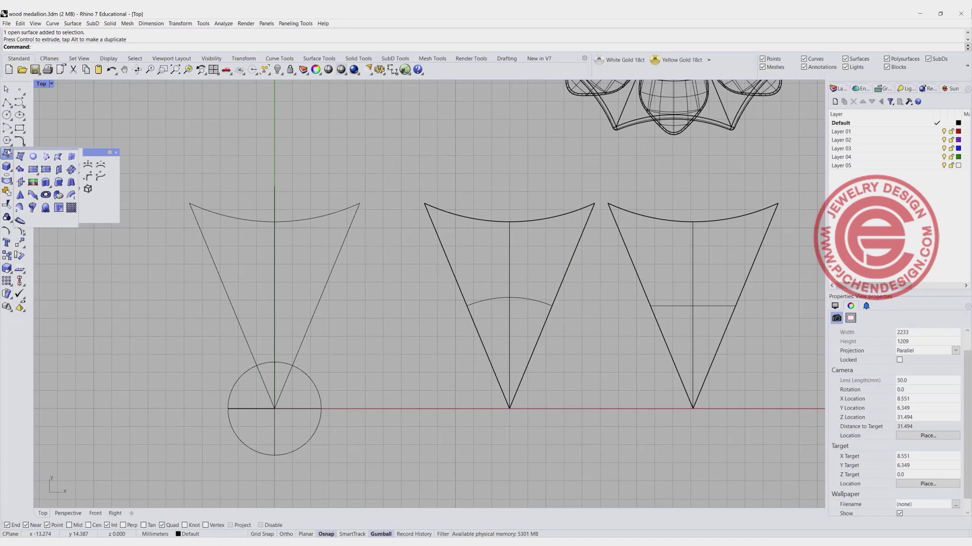
pyautogui.click(75, 157)
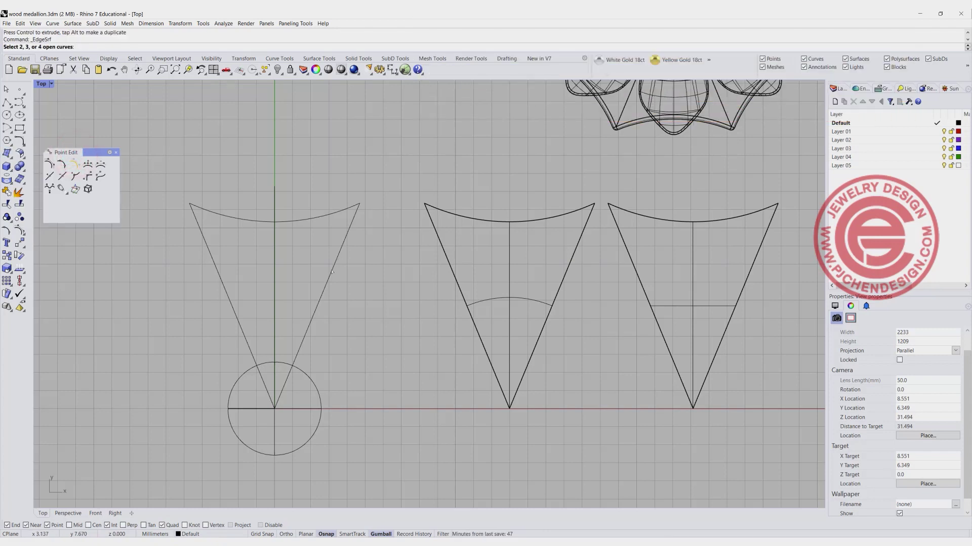
pyautogui.click(332, 272)
pyautogui.click(218, 273)
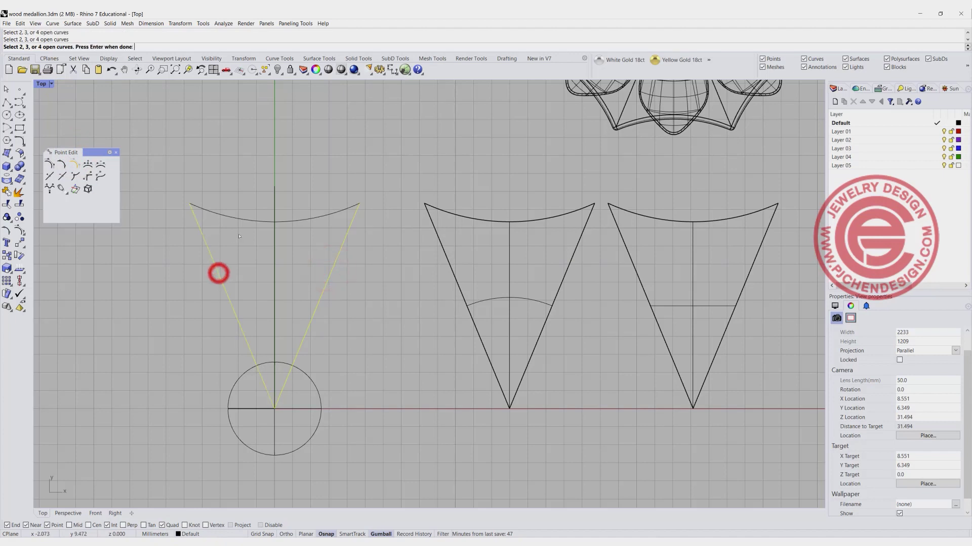
pyautogui.click(251, 221)
pyautogui.press('Return')
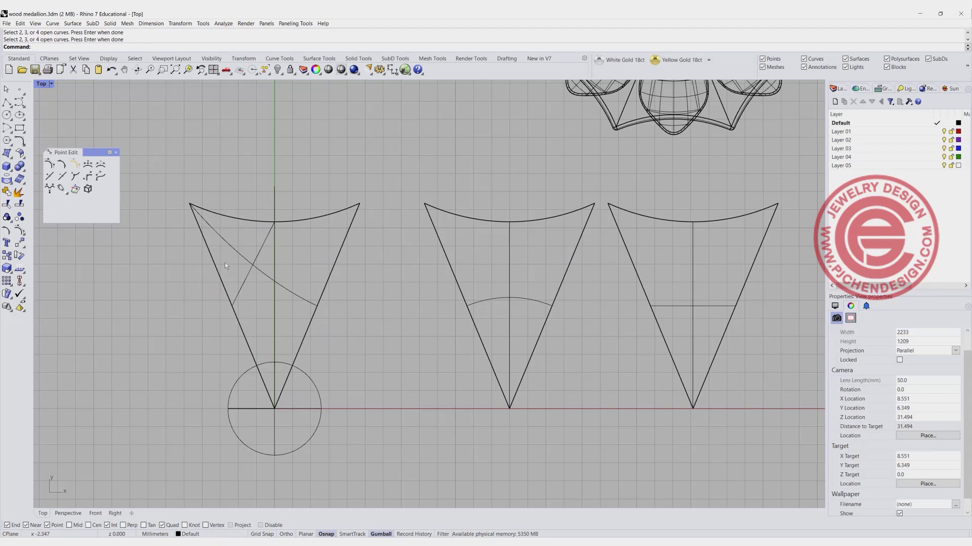
# Step: Move the new edge-curve surface horizontally to the left of the original wedge curves
pyautogui.scroll(-4, 278, 270)
pyautogui.moveTo(280, 277); pyautogui.dragTo(307, 275, button='right')
pyautogui.click(308, 278)
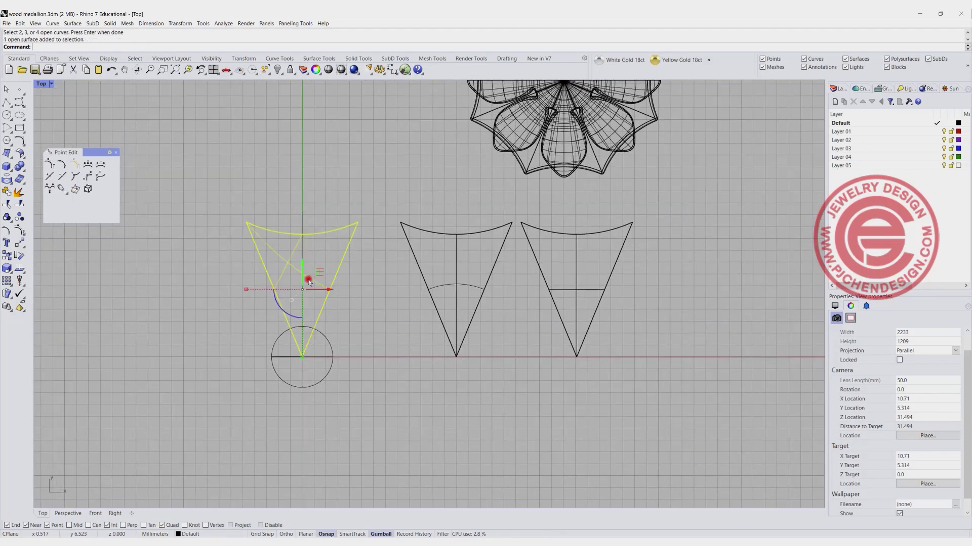
pyautogui.moveTo(332, 288); pyautogui.dragTo(231, 289)
# Step: Create another edge-curve surface on the original wedge, picking the arc before the right and left slanted lines
pyautogui.press('Return')
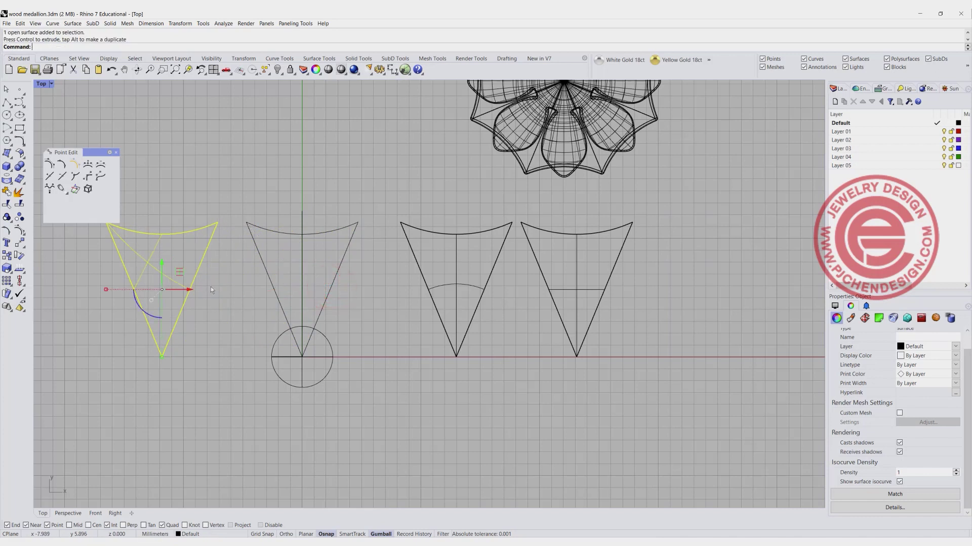
pyautogui.click(327, 233)
pyautogui.click(339, 263)
pyautogui.click(269, 280)
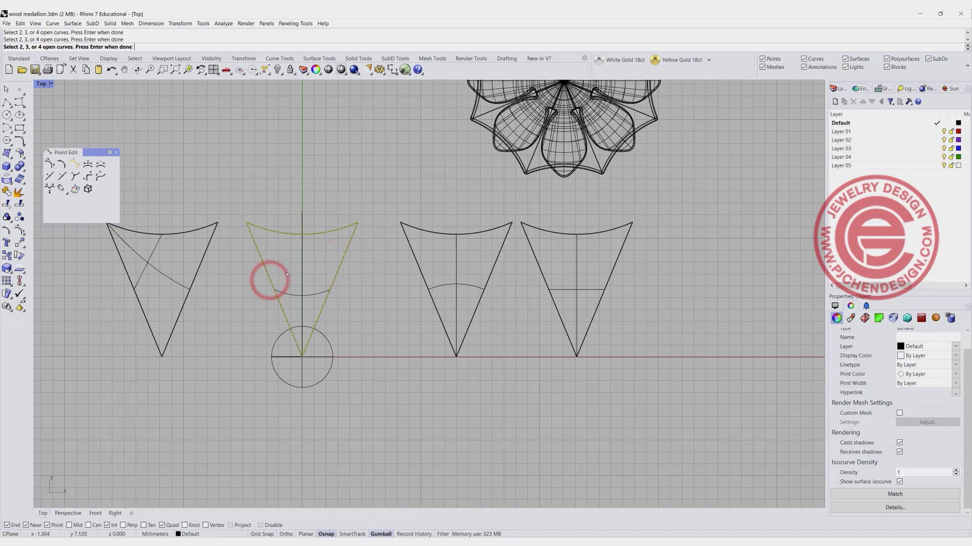
pyautogui.press('Return')
pyautogui.click(311, 296)
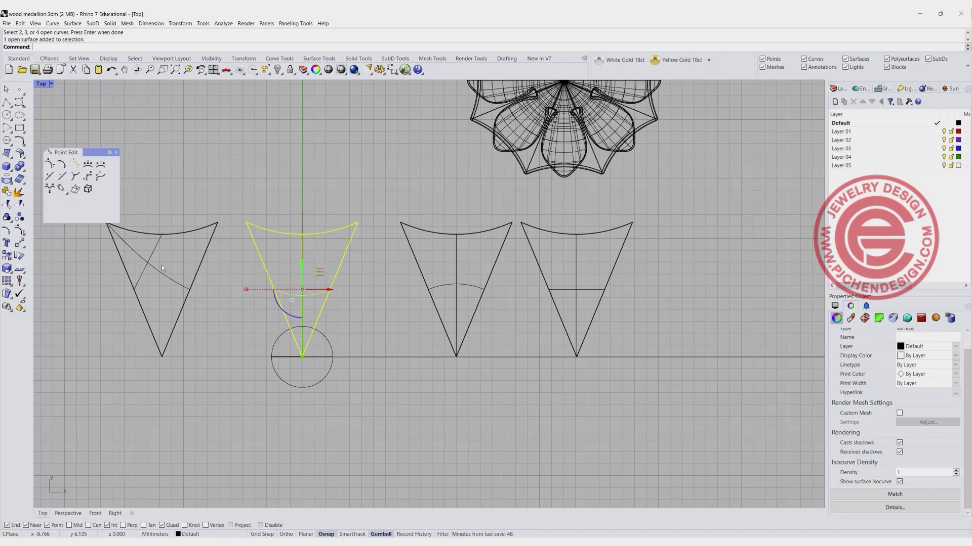
# Step: Delete the three comparison wedge surfaces on both sides, keeping only the one on the original wedge curves
pyautogui.click(8, 155)
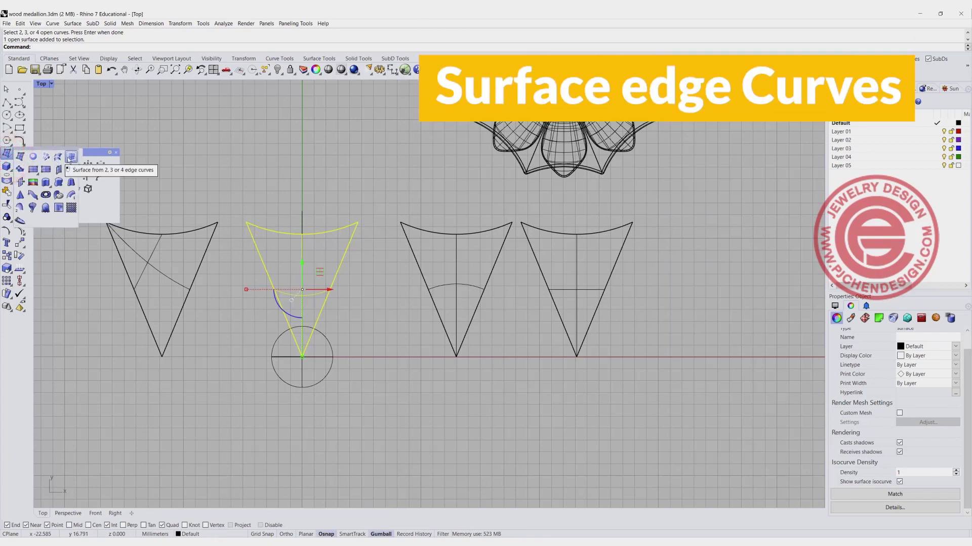
pyautogui.click(196, 324)
pyautogui.moveTo(214, 324); pyautogui.dragTo(151, 259)
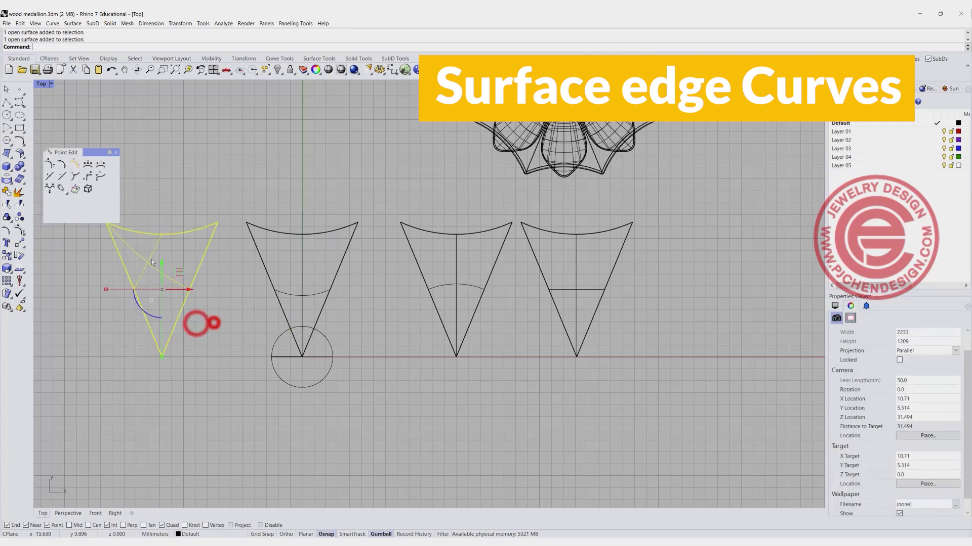
pyautogui.press('Delete')
pyautogui.moveTo(525, 328); pyautogui.dragTo(463, 280)
pyautogui.press('Delete')
pyautogui.moveTo(624, 313); pyautogui.dragTo(543, 264)
pyautogui.press('Delete')
# Step: Rebuild the wedge surface with a point count of 6 in U and V and degree 3 in both directions
pyautogui.scroll(3, 327, 266)
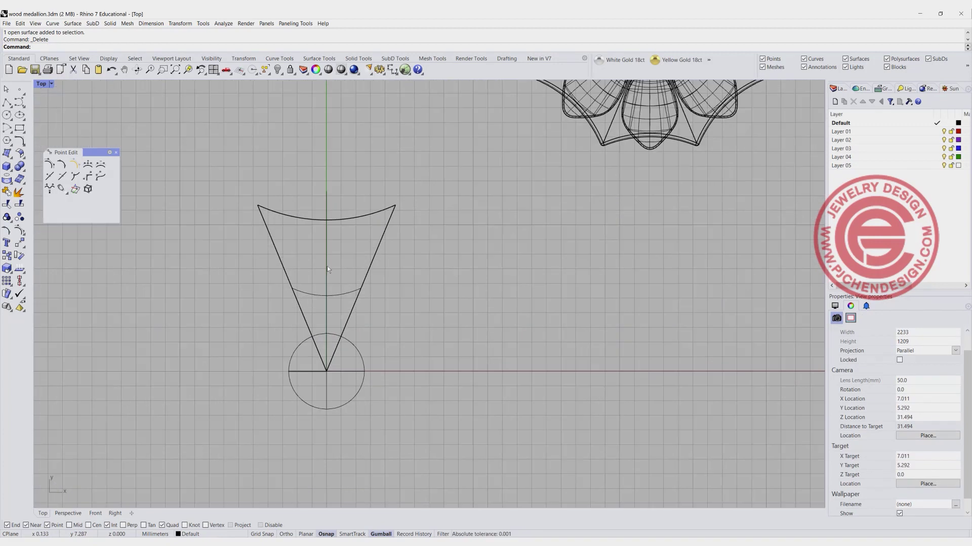
pyautogui.click(315, 309)
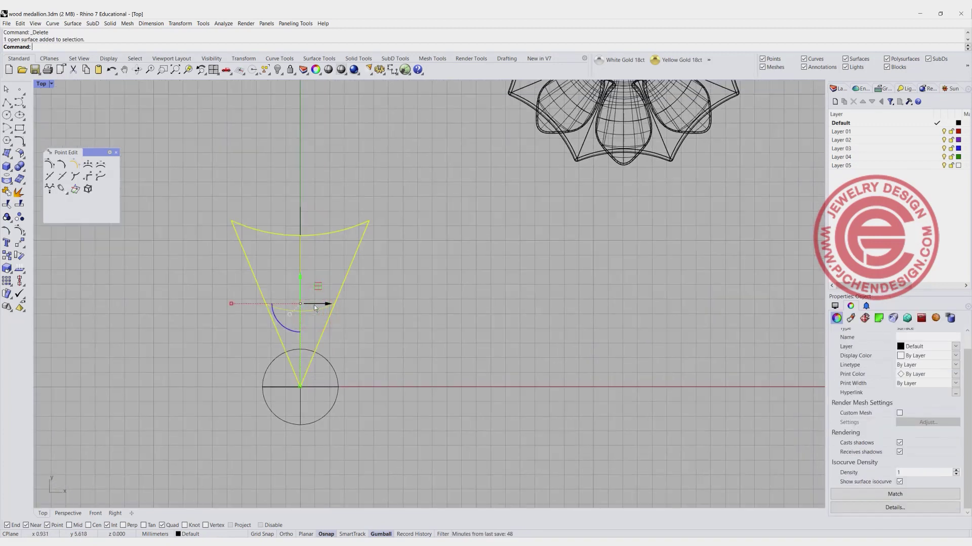
pyautogui.write('Rebuild')
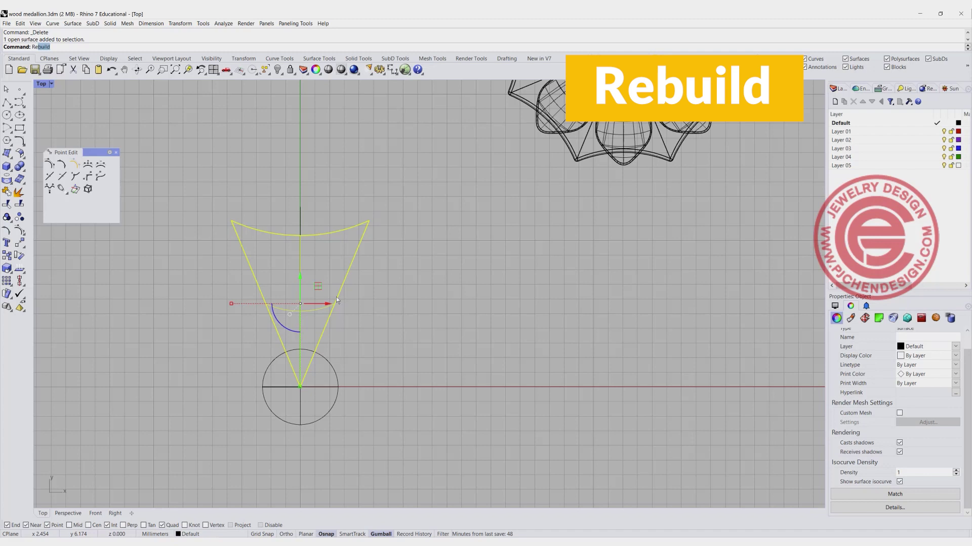
pyautogui.press('Return')
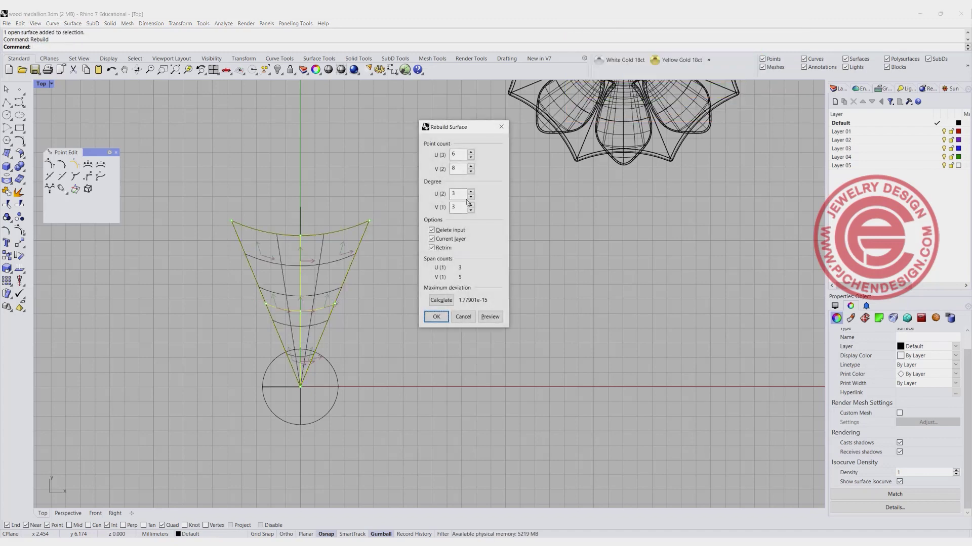
pyautogui.write('6')
pyautogui.click(460, 152)
pyautogui.click(489, 317)
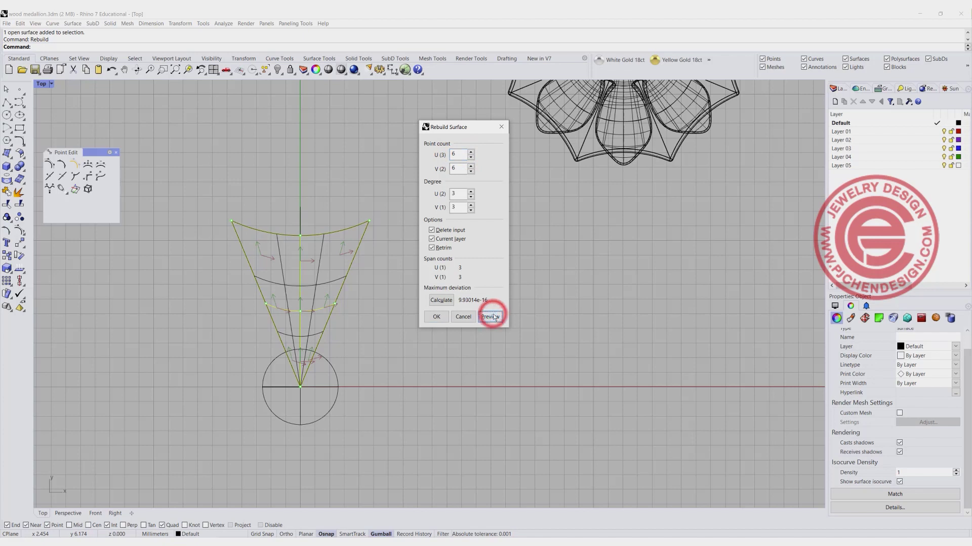
pyautogui.click(435, 318)
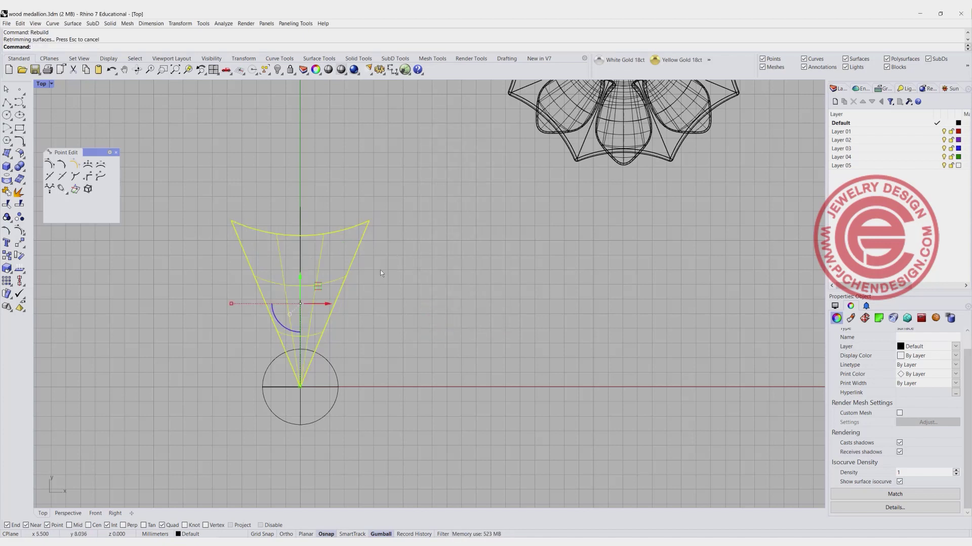
# Step: Turn on the wedge surface's control points and select the full V rows along both slanted edges, starting from the outer corner points
pyautogui.click(56, 165)
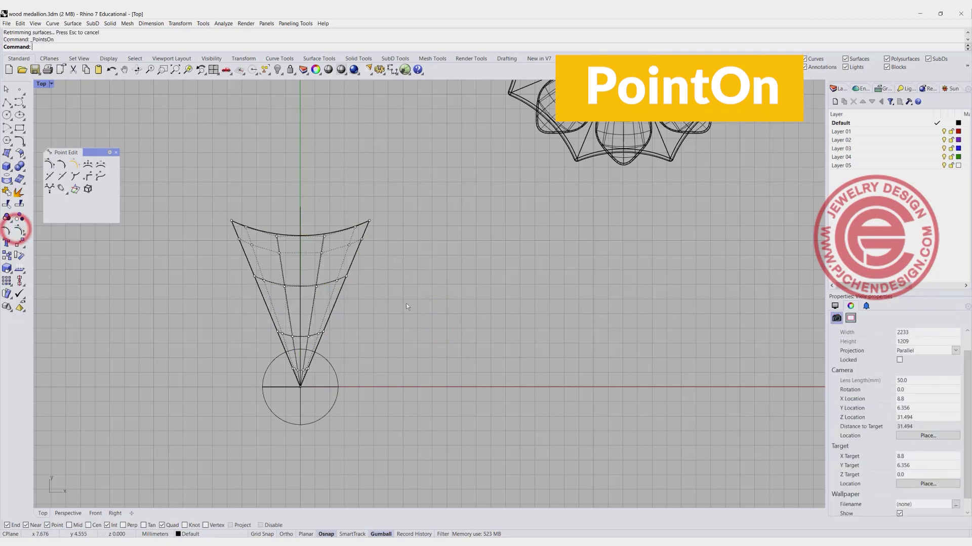
pyautogui.scroll(2, 315, 344)
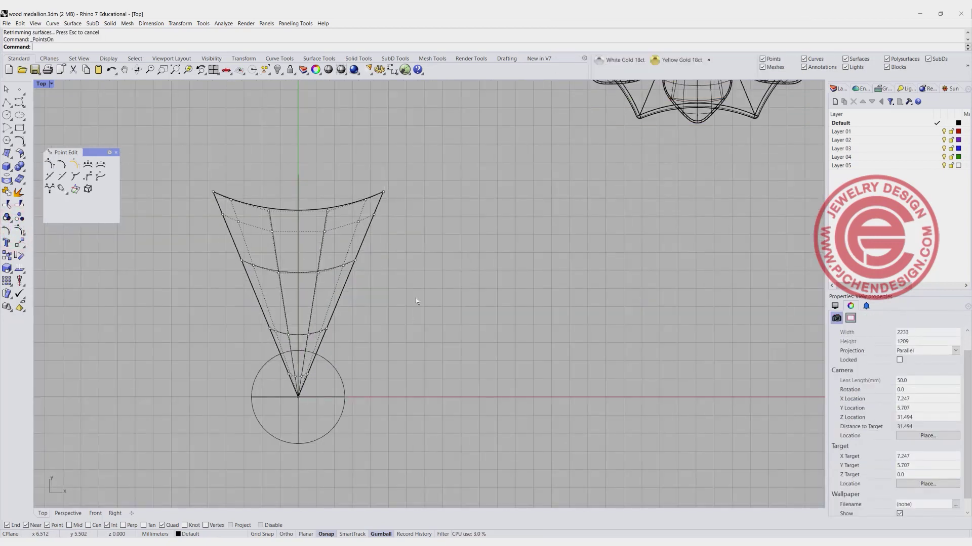
pyautogui.click(383, 193)
pyautogui.click(271, 74)
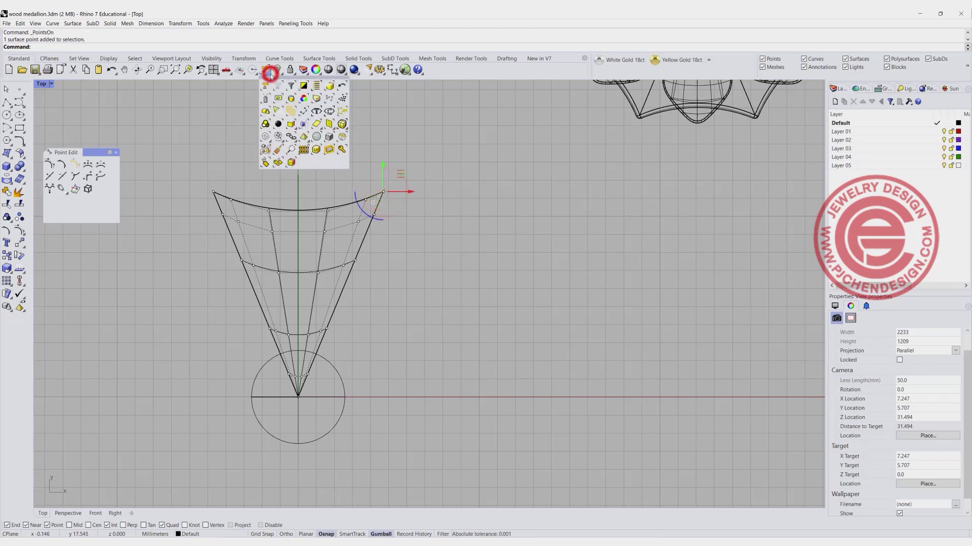
pyautogui.click(283, 144)
pyautogui.moveTo(286, 145); pyautogui.dragTo(396, 99)
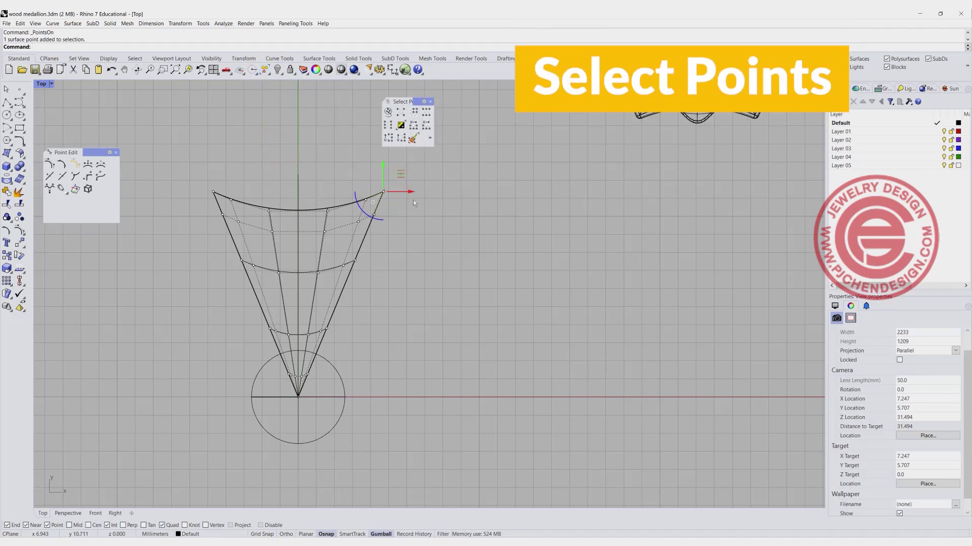
pyautogui.keyDown('shift'); pyautogui.click(212, 192); pyautogui.keyUp('shift')
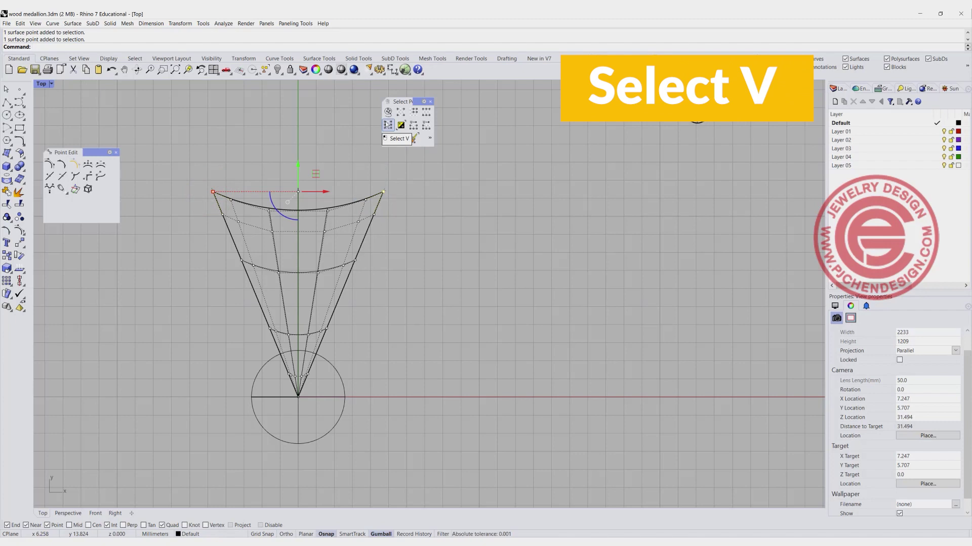
pyautogui.click(387, 124)
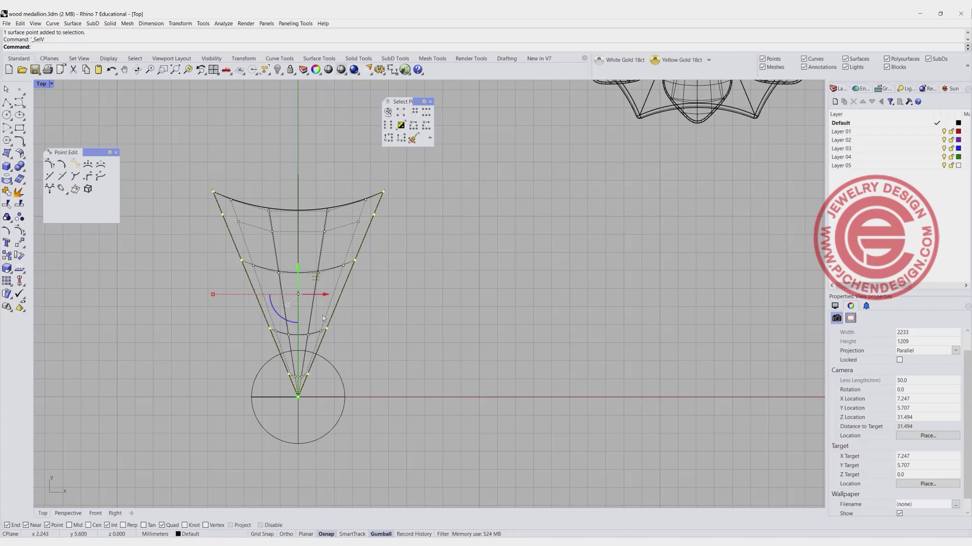
# Step: Add the two outermost rows of control points near the arc to the selection
pyautogui.keyDown('shift'); pyautogui.click(230, 200); pyautogui.keyUp('shift')
pyautogui.keyDown('shift'); pyautogui.click(268, 211); pyautogui.keyUp('shift')
pyautogui.keyDown('shift'); pyautogui.moveTo(183, 163); pyautogui.dragTo(358, 233); pyautogui.keyUp('shift')
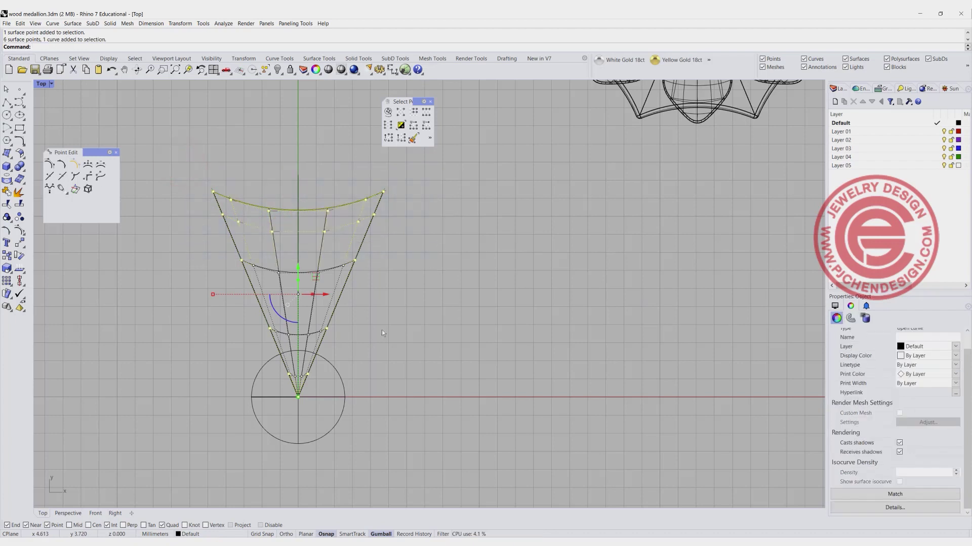
# Step: Try rotating a copy of the selected points upward about 5 degrees around the dome's centre in the Right view
pyautogui.doubleClick(38, 86)
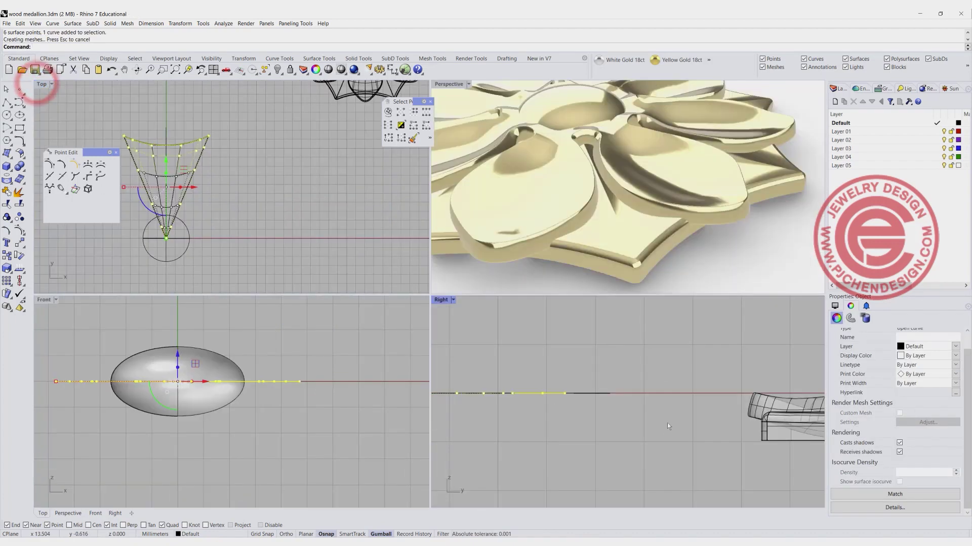
pyautogui.moveTo(512, 414); pyautogui.dragTo(580, 401, button='right')
pyautogui.scroll(-6, 581, 400)
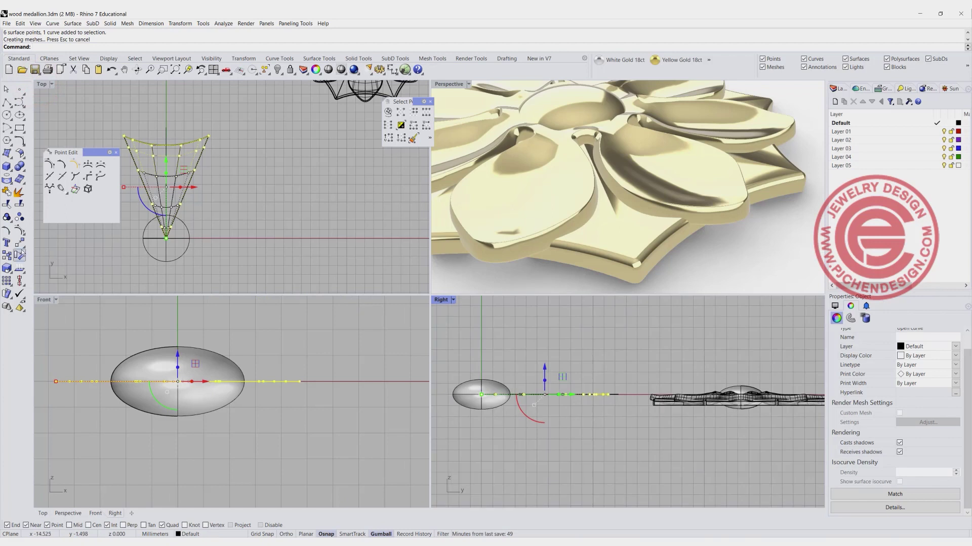
pyautogui.click(19, 256)
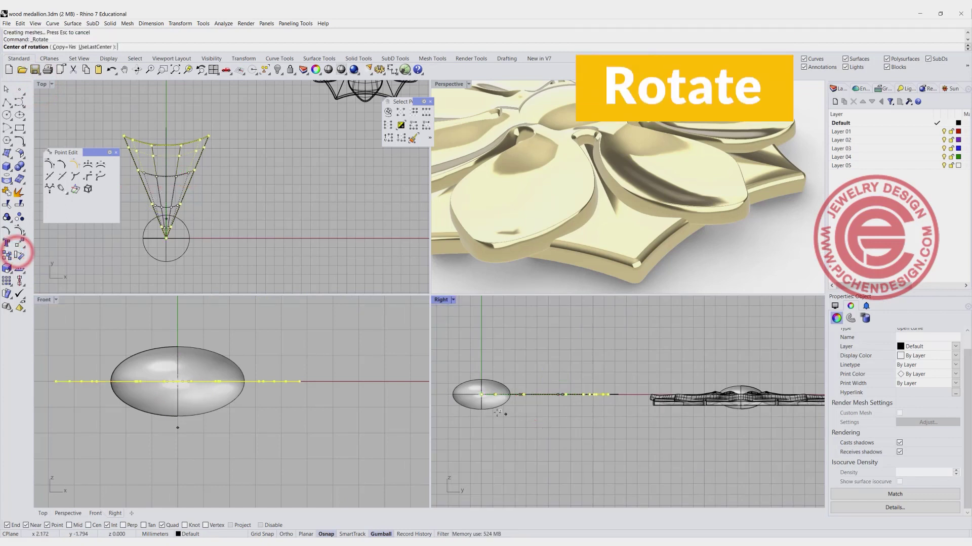
pyautogui.click(480, 395)
pyautogui.click(635, 394)
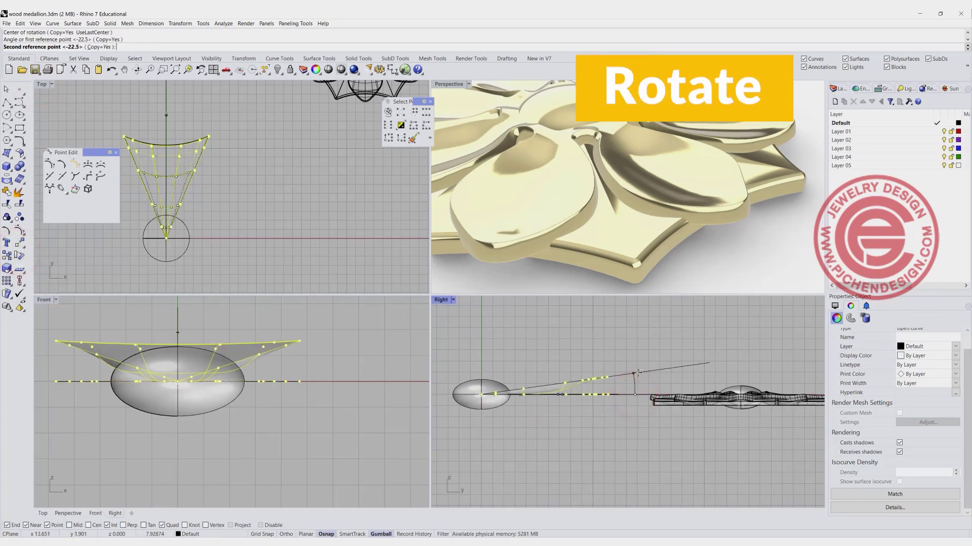
pyautogui.click(647, 379)
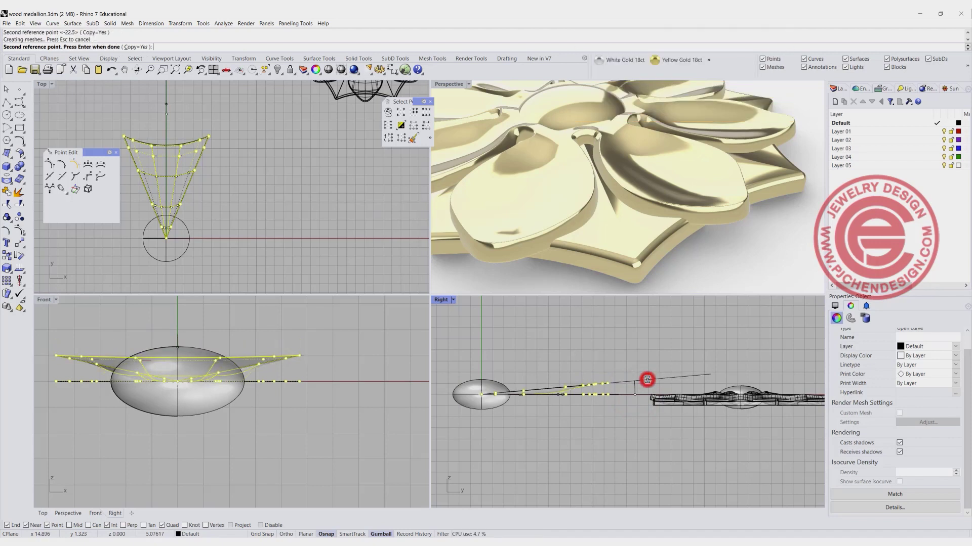
pyautogui.rightClick(318, 209)
# Step: Inspect the rotated duplicate in the Perspective view, and undo the rotation
pyautogui.scroll(-5, 513, 166)
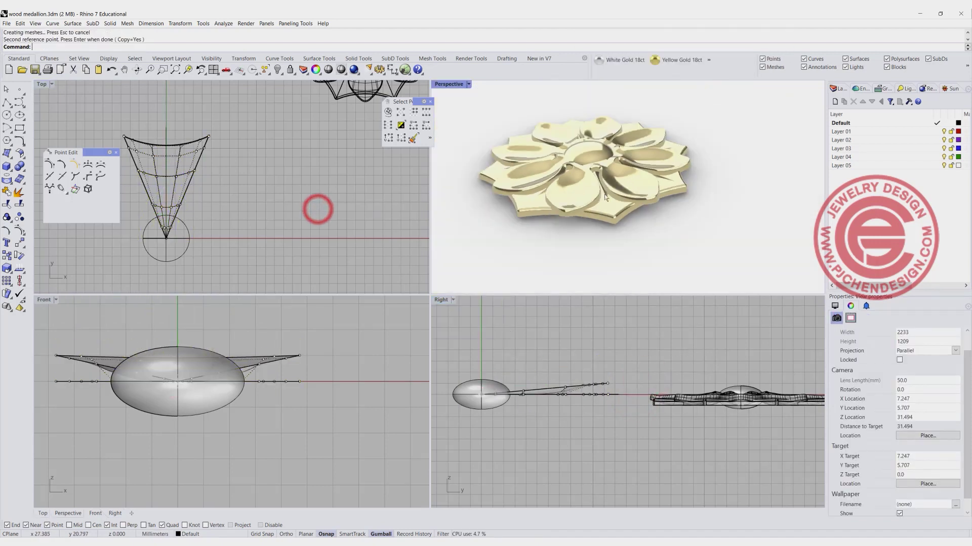
pyautogui.scroll(10, 502, 172)
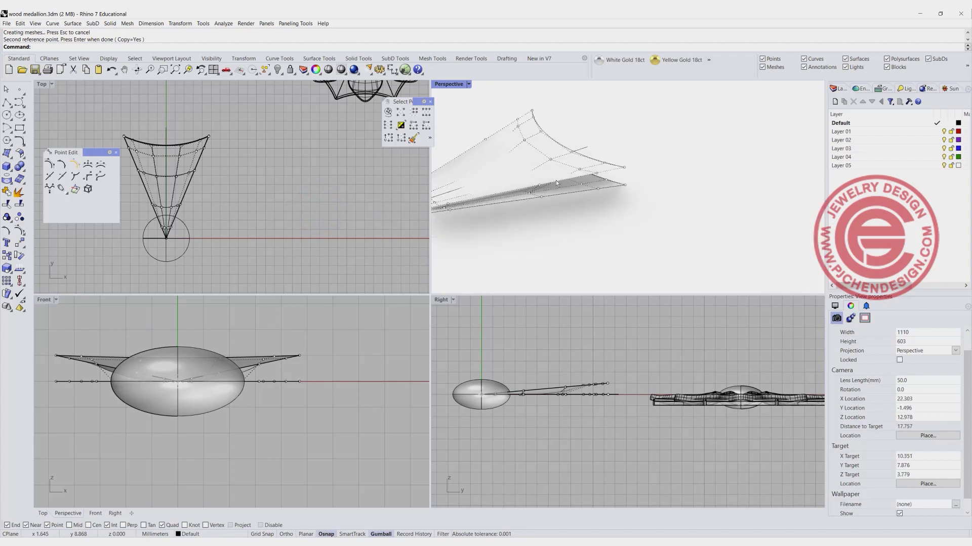
pyautogui.scroll(5, 506, 244)
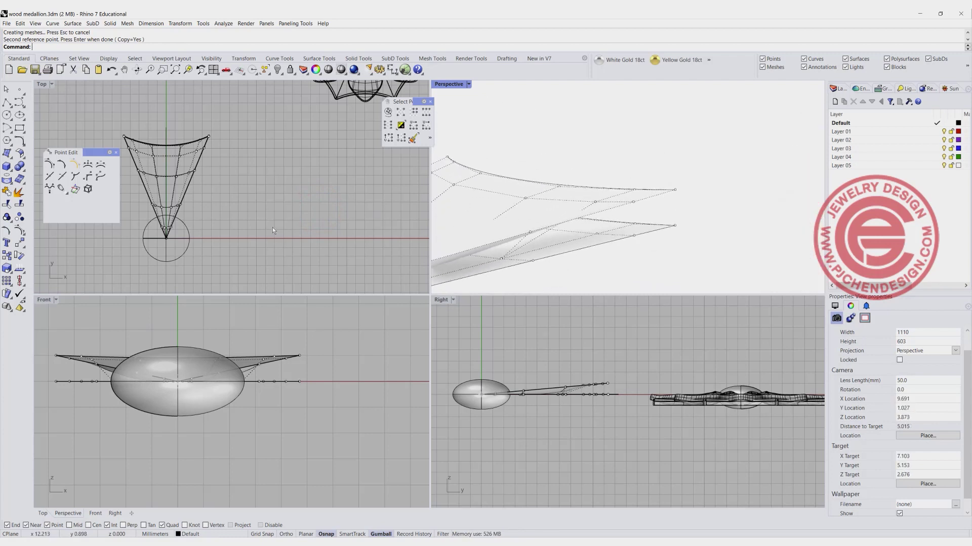
pyautogui.scroll(-4, 581, 243)
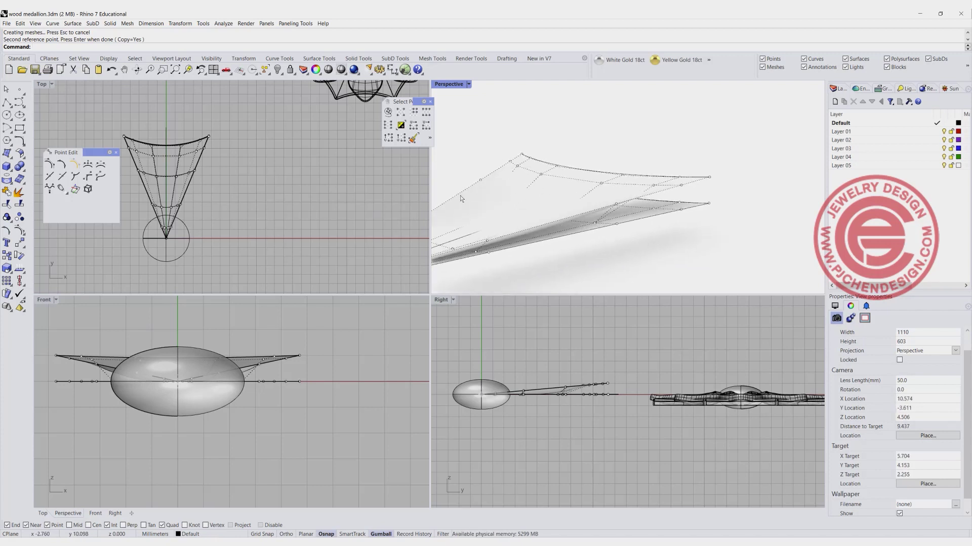
pyautogui.hotkey('ctrl', 'z')
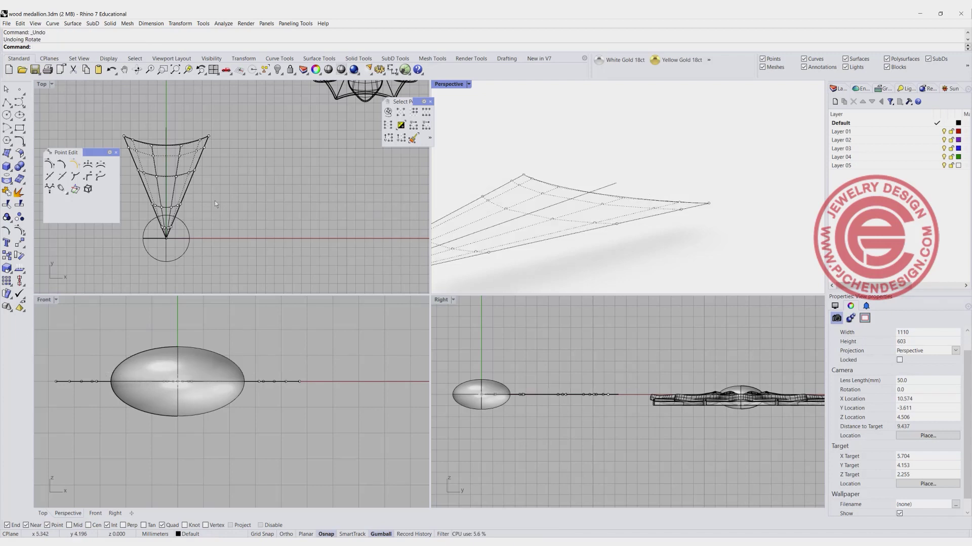
# Step: Lower the six control points in the wedge surface's two middle columns below its flat plane to hollow the petal
pyautogui.scroll(2, 169, 163)
pyautogui.moveTo(202, 181); pyautogui.dragTo(281, 172, button='right')
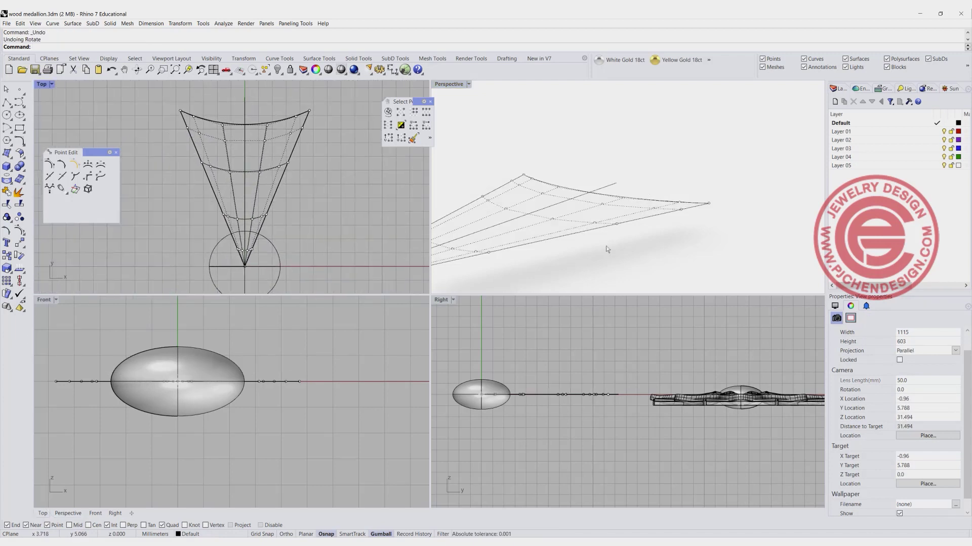
pyautogui.scroll(2, 232, 136)
pyautogui.scroll(1, 223, 142)
pyautogui.moveTo(204, 127); pyautogui.dragTo(308, 212)
pyautogui.scroll(2, 262, 207)
pyautogui.press('Down')
pyautogui.press('Down')
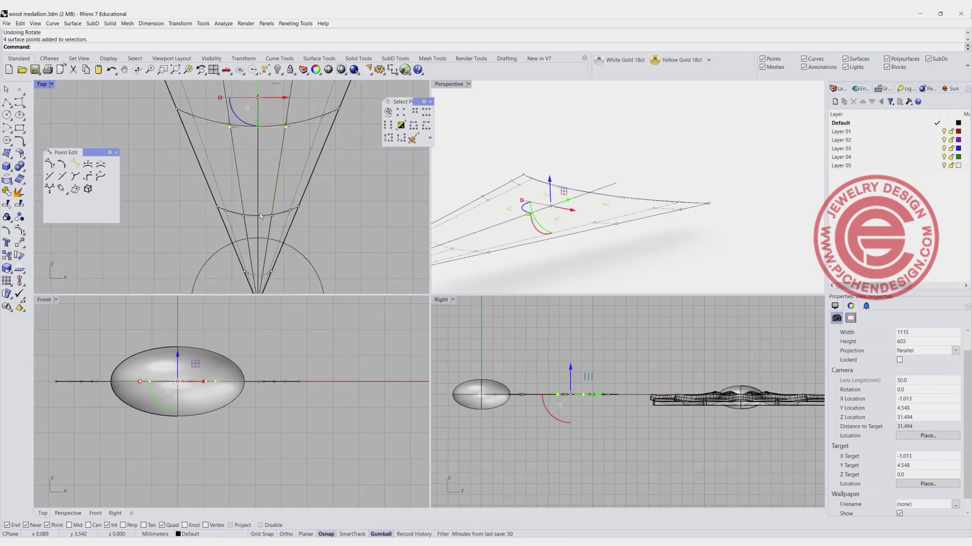
pyautogui.moveTo(238, 202); pyautogui.dragTo(282, 224)
pyautogui.scroll(2, 287, 226)
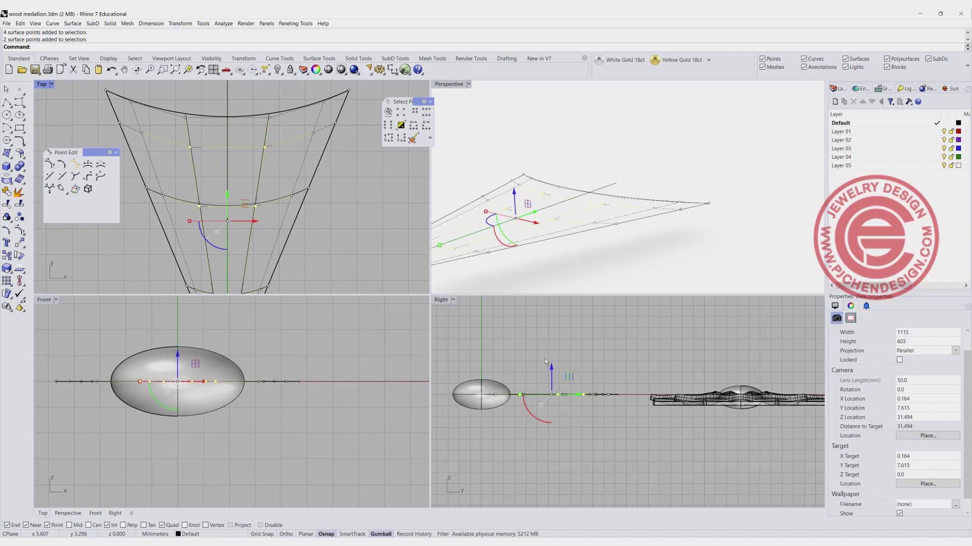
pyautogui.moveTo(551, 365); pyautogui.dragTo(551, 375)
pyautogui.click(624, 275)
pyautogui.moveTo(594, 227); pyautogui.dragTo(566, 248, button='right')
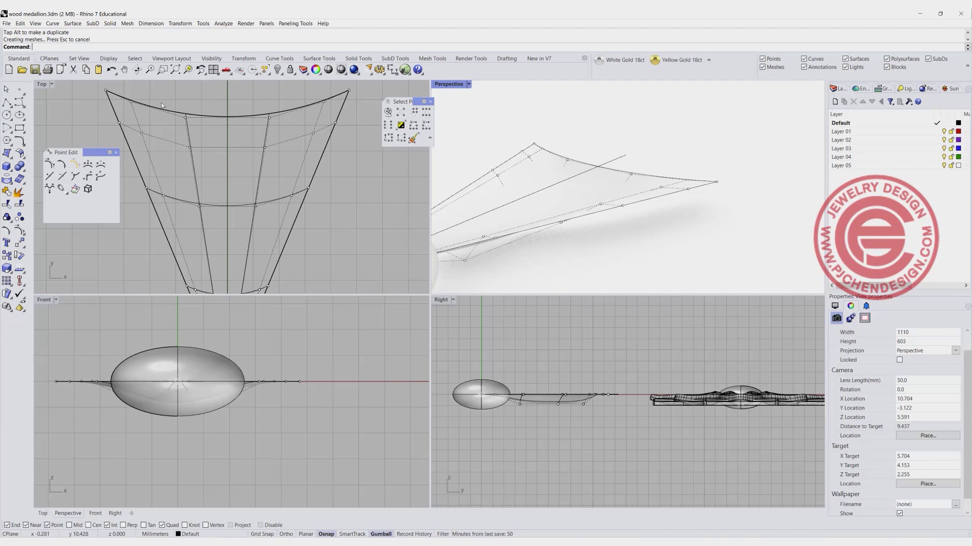
# Step: Select the full V rows of control points along both slanted edges and add the remaining points on the outer arc edge
pyautogui.doubleClick(40, 84)
pyautogui.scroll(-5, 526, 230)
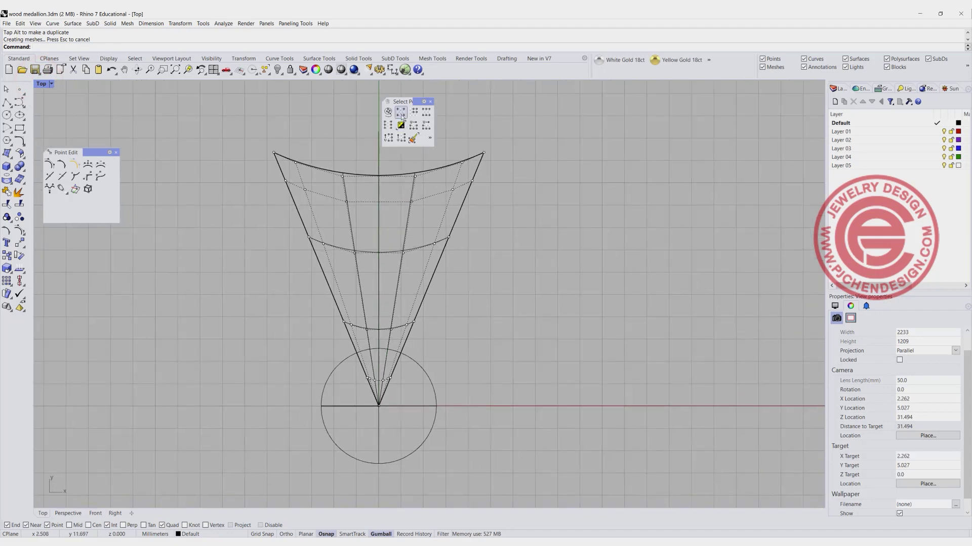
pyautogui.click(484, 153)
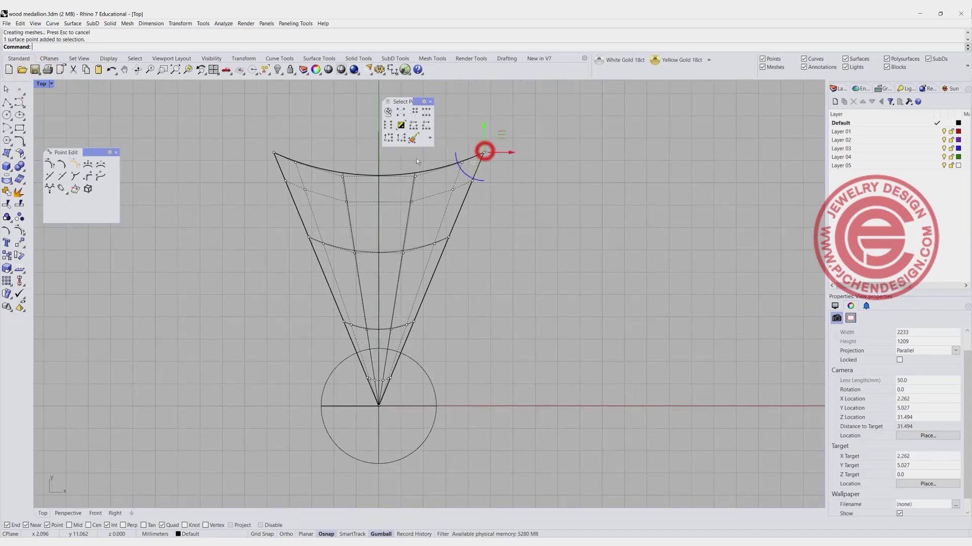
pyautogui.keyDown('shift'); pyautogui.click(273, 152); pyautogui.keyUp('shift')
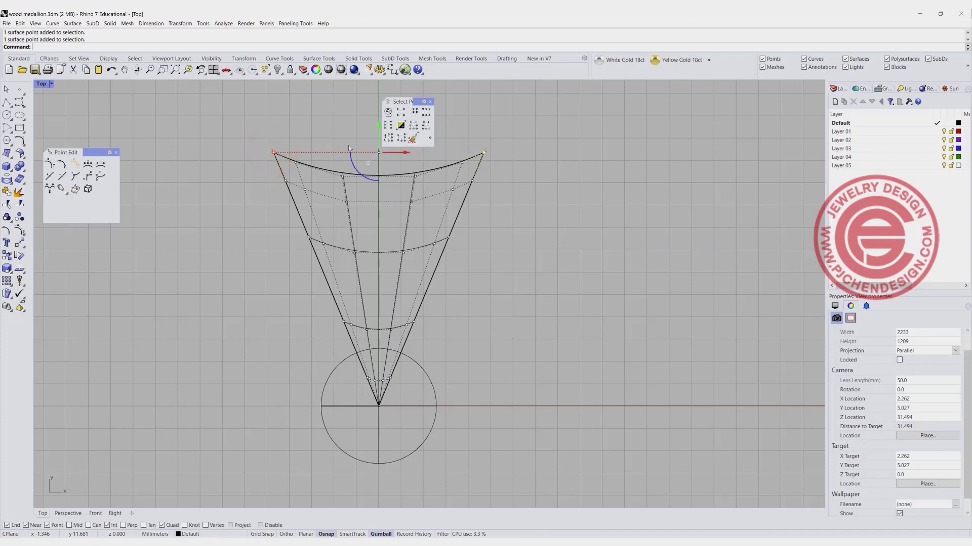
pyautogui.click(391, 125)
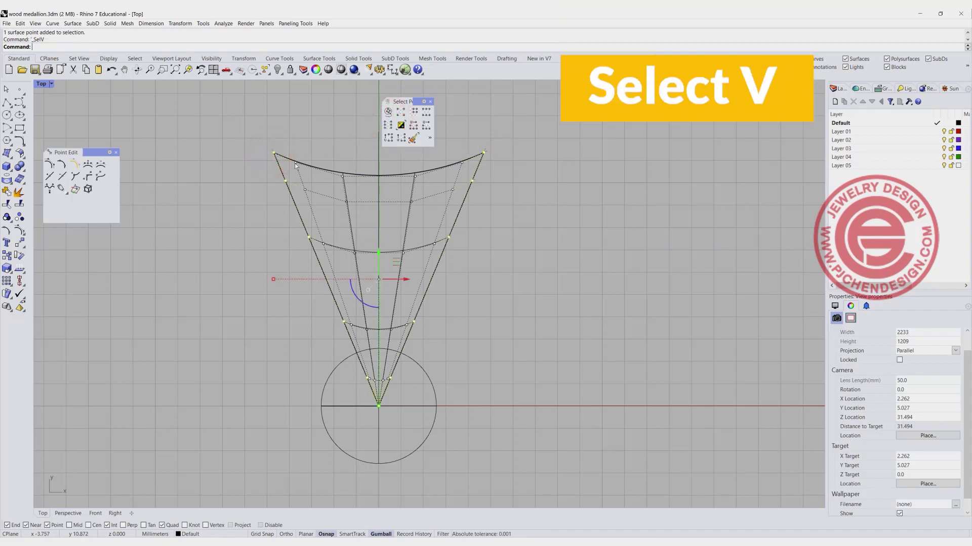
pyautogui.keyDown('shift'); pyautogui.moveTo(291, 151); pyautogui.dragTo(433, 184); pyautogui.keyUp('shift')
pyautogui.keyDown('shift'); pyautogui.moveTo(455, 152); pyautogui.dragTo(471, 171); pyautogui.keyUp('shift')
pyautogui.click(41, 80)
pyautogui.click(41, 81)
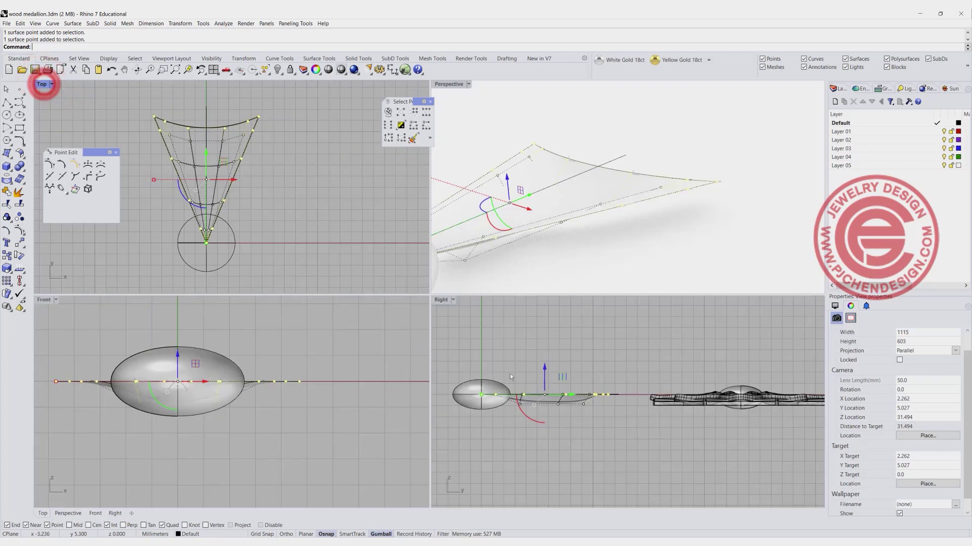
# Step: Rotate the selected points, with Copy set to No, upward about 5 degrees around the dome's centre in the Right view
pyautogui.click(21, 256)
pyautogui.click(481, 394)
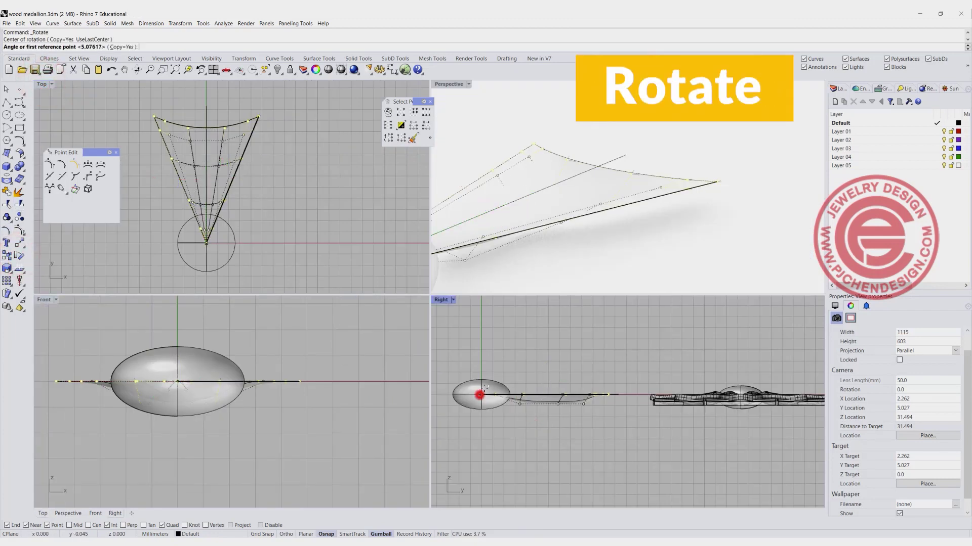
pyautogui.click(124, 46)
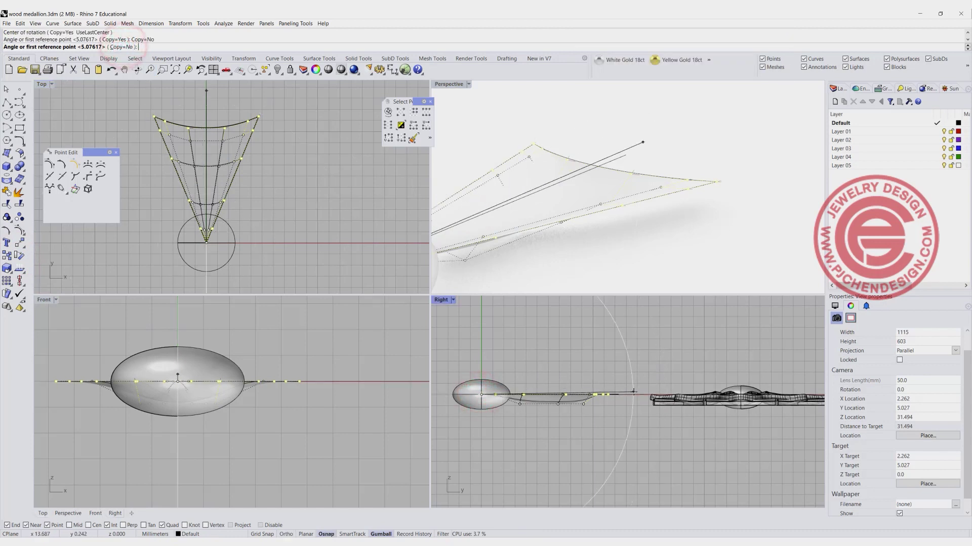
pyautogui.press('F8')
pyautogui.click(631, 394)
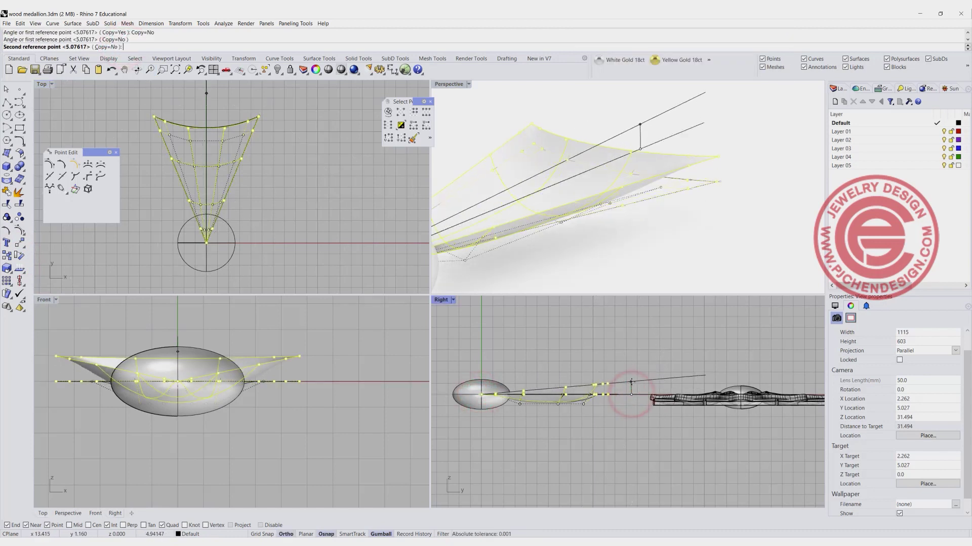
pyautogui.click(632, 382)
pyautogui.moveTo(633, 269); pyautogui.dragTo(527, 178, button='right')
pyautogui.press('Escape')
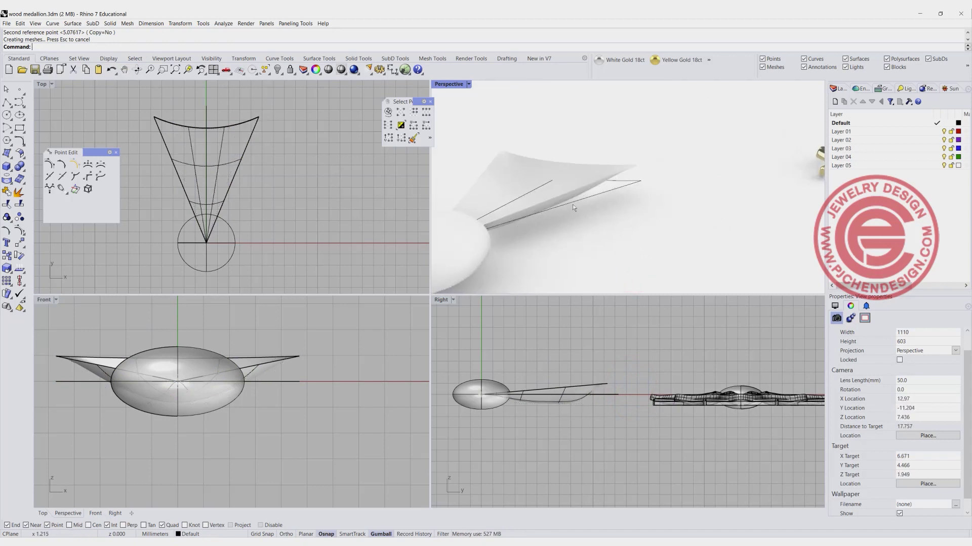
pyautogui.click(217, 169)
pyautogui.scroll(1, 184, 165)
pyautogui.click(88, 164)
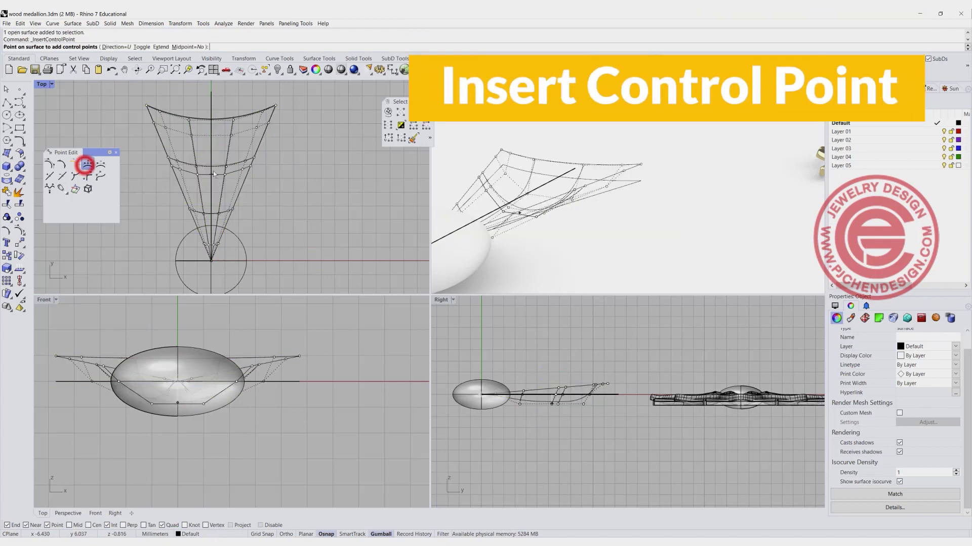
pyautogui.press('Escape')
# Step: Polar-array the shaped wedge surface around the dome's centre with 8 items over 360 degrees
pyautogui.moveTo(581, 188); pyautogui.dragTo(521, 171, button='right')
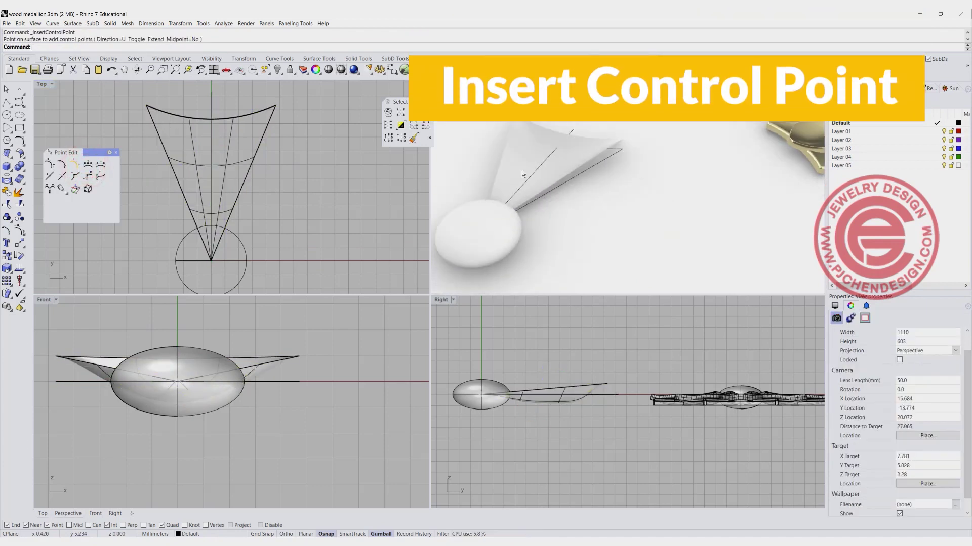
pyautogui.scroll(4, 521, 171)
pyautogui.click(568, 173)
pyautogui.scroll(-5, 506, 226)
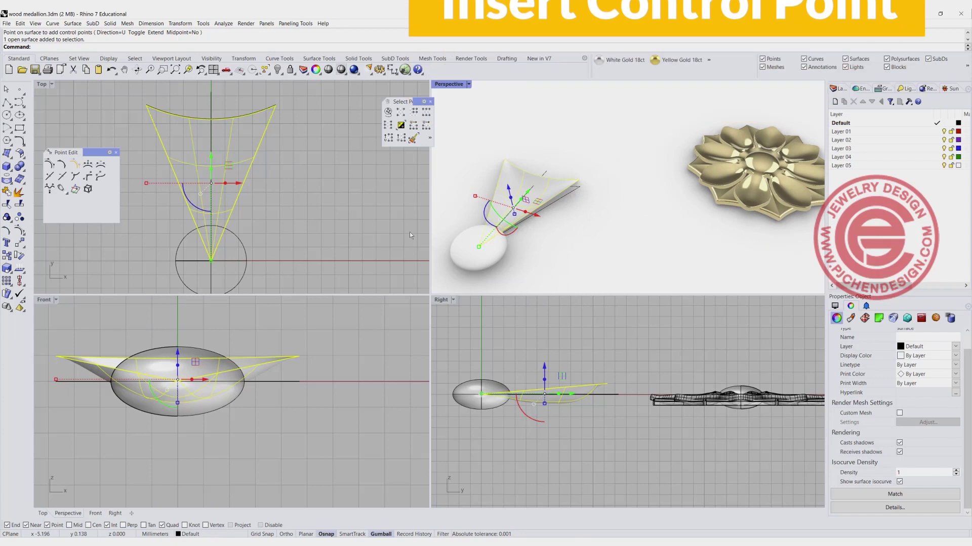
pyautogui.click(290, 230)
pyautogui.scroll(-3, 291, 230)
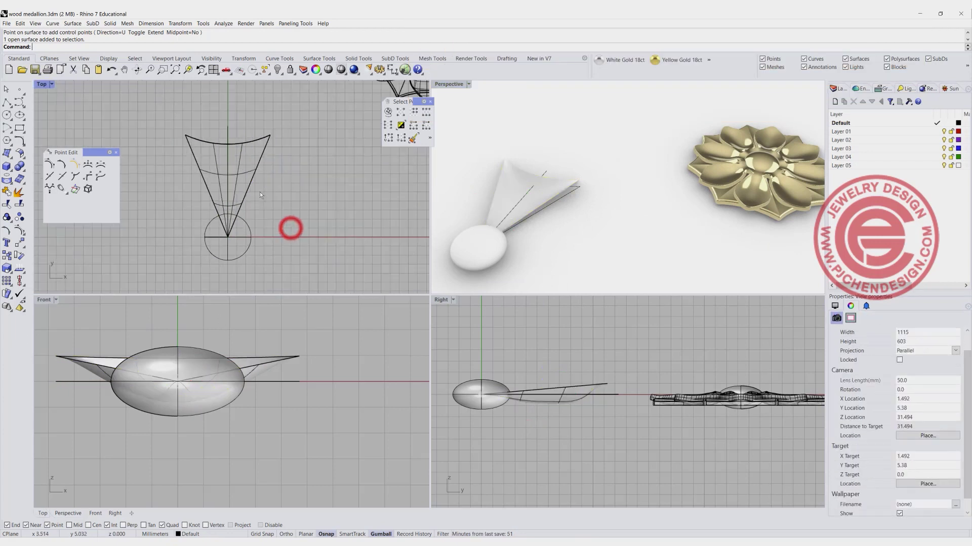
pyautogui.click(248, 175)
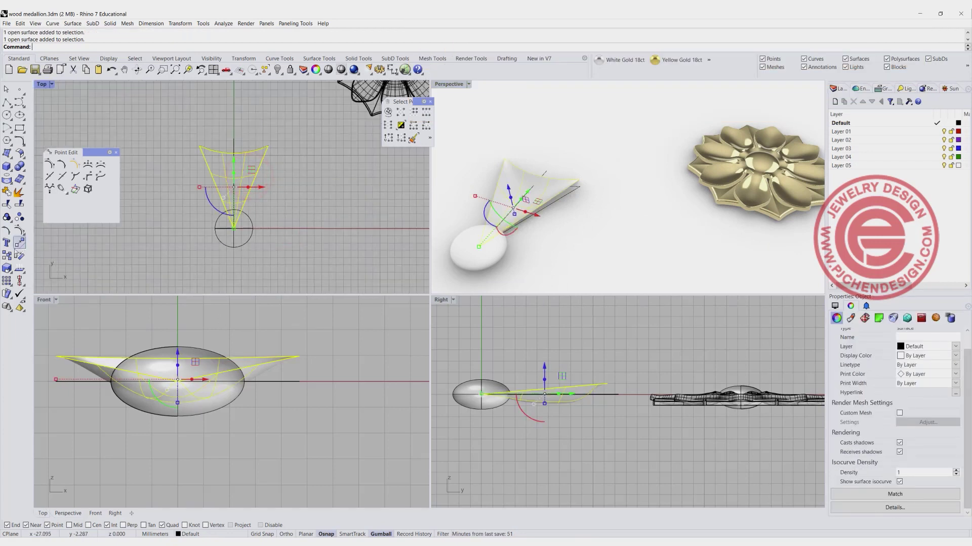
pyautogui.click(7, 282)
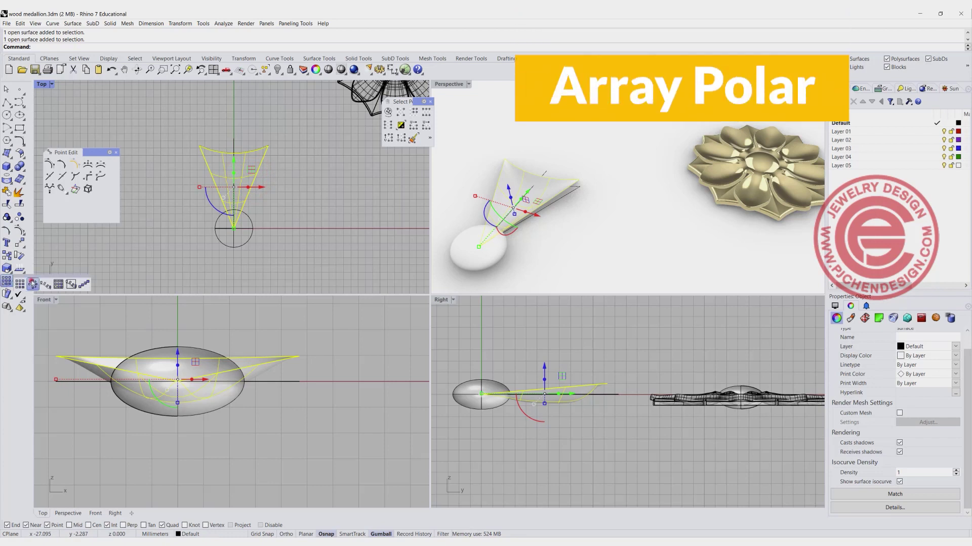
pyautogui.click(33, 283)
pyautogui.click(234, 229)
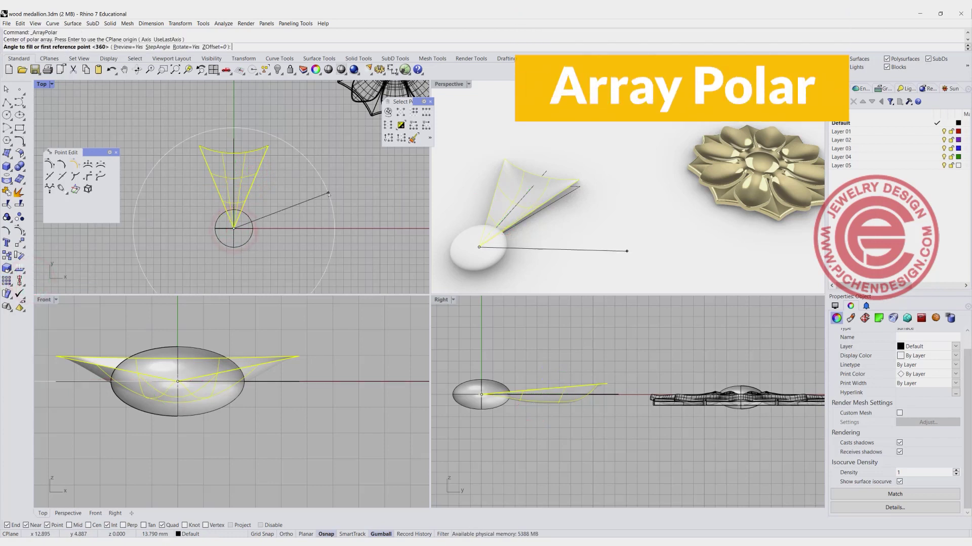
pyautogui.press('Return')
pyautogui.press('Return')
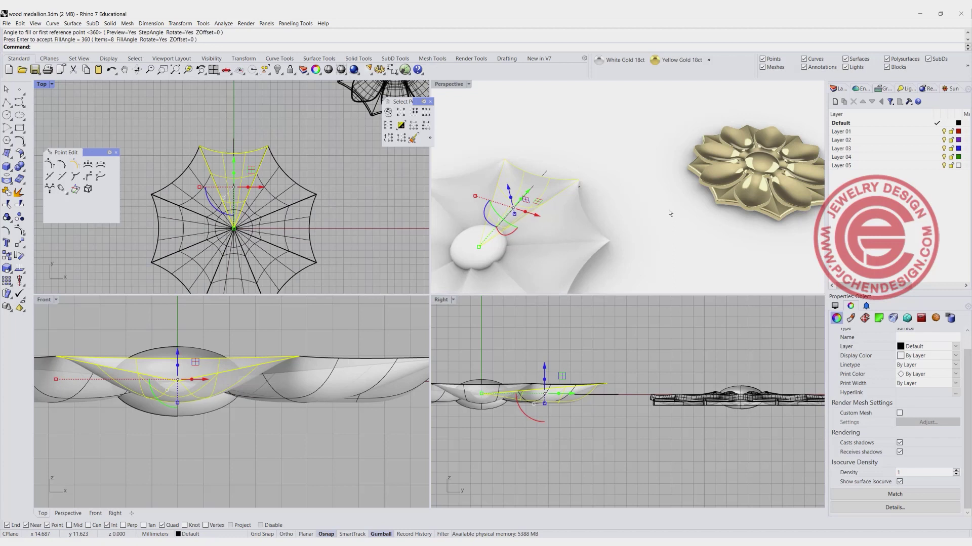
pyautogui.click(617, 211)
pyautogui.moveTo(560, 220); pyautogui.dragTo(540, 233, button='right')
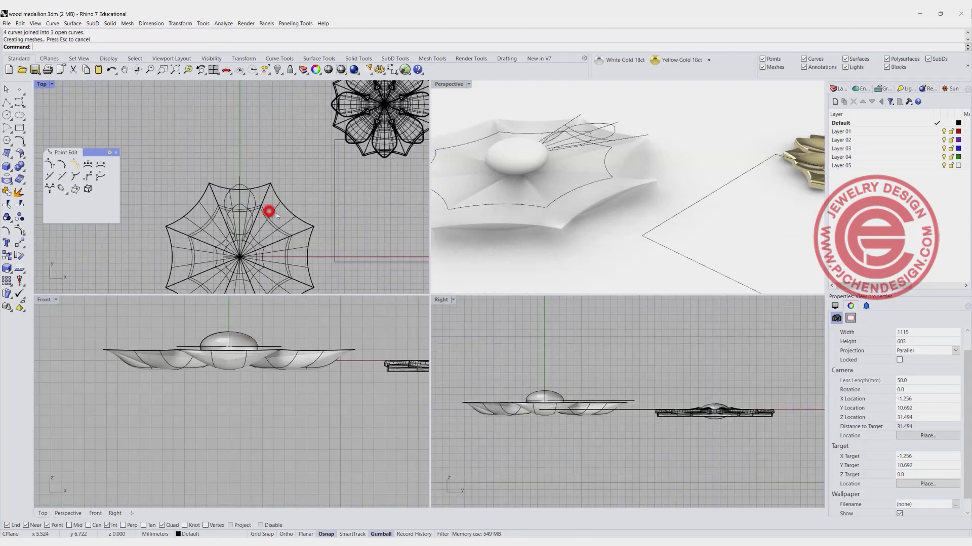
# Step: Duplicate the outer border of the joined lower petal polysurface with DupBorder
pyautogui.click(270, 211)
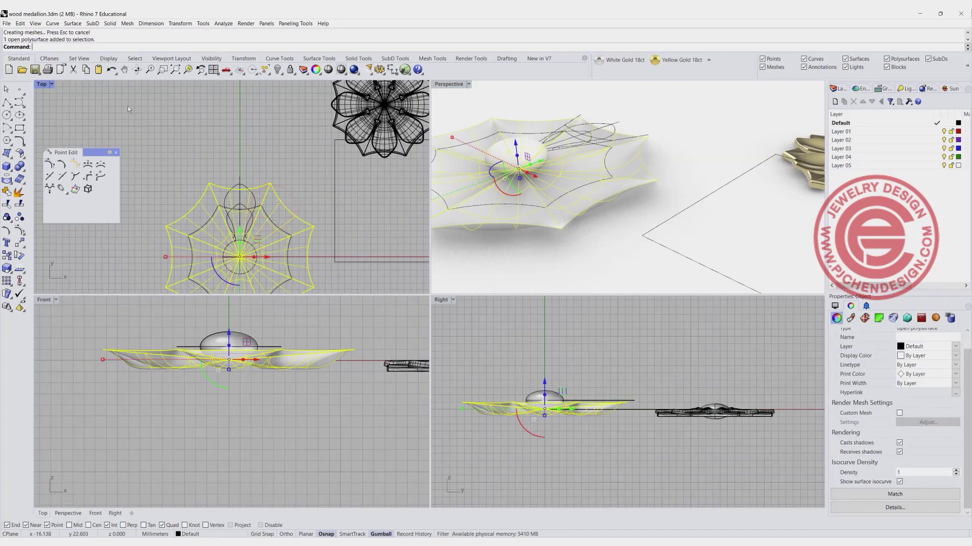
pyautogui.scroll(-2, 211, 175)
pyautogui.moveTo(210, 176); pyautogui.dragTo(234, 146, button='right')
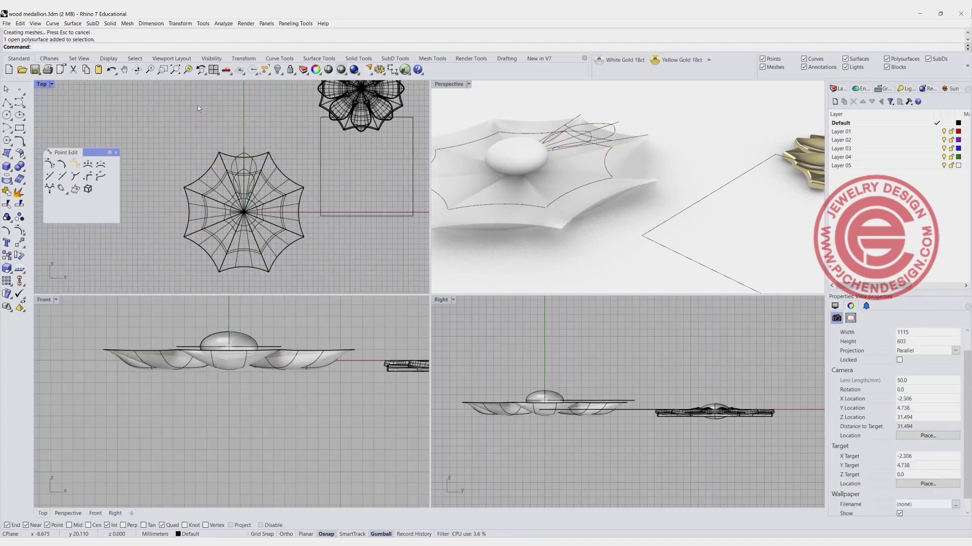
pyautogui.write('DupBorder')
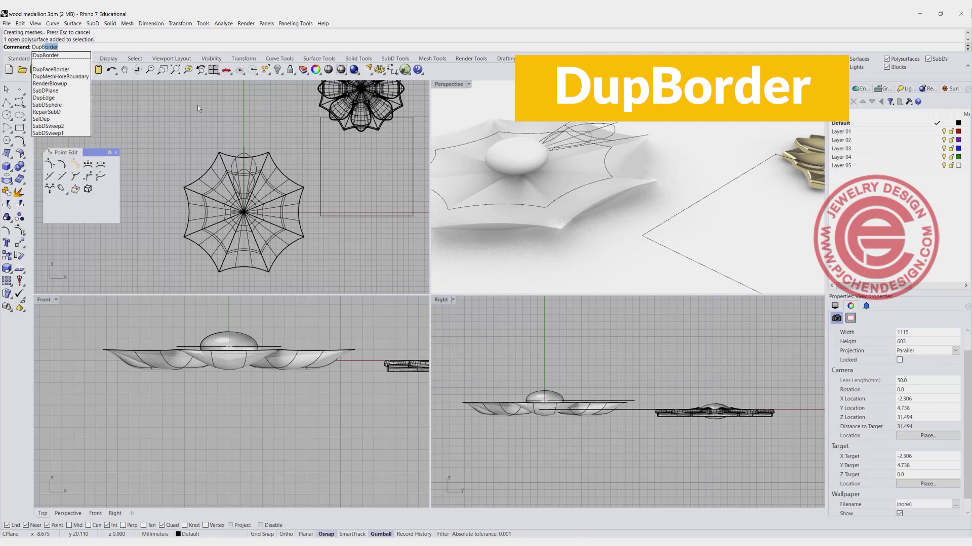
pyautogui.press('Return')
pyautogui.click(284, 181)
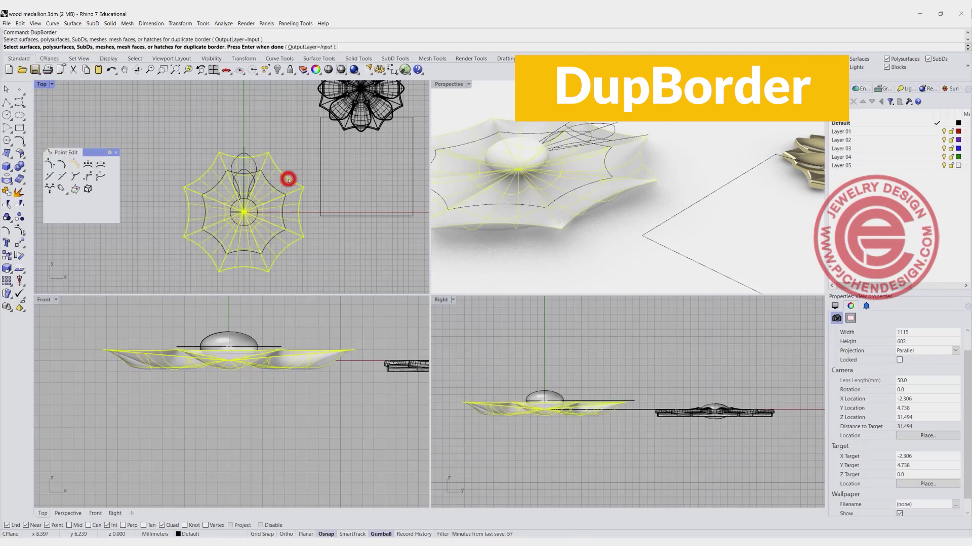
pyautogui.press('Return')
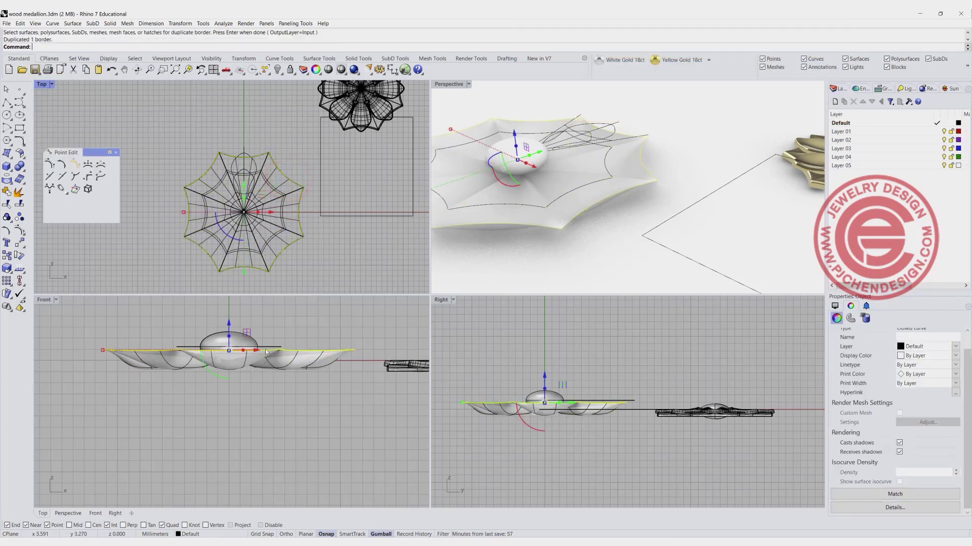
# Step: Extrude the duplicated border curve straight down into a side wall, and join the wall with the lower petal layer
pyautogui.moveTo(230, 340); pyautogui.dragTo(222, 369)
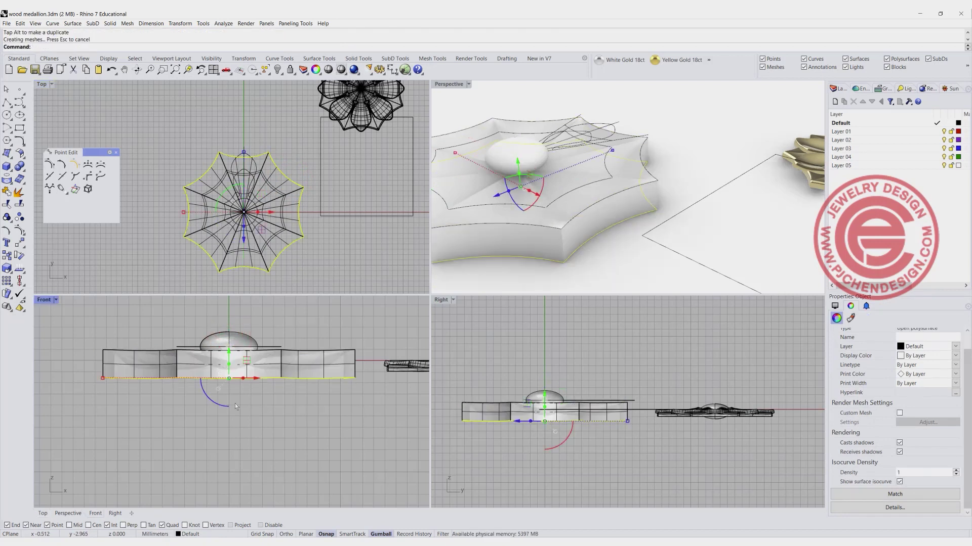
pyautogui.click(246, 417)
pyautogui.moveTo(359, 404); pyautogui.dragTo(338, 334)
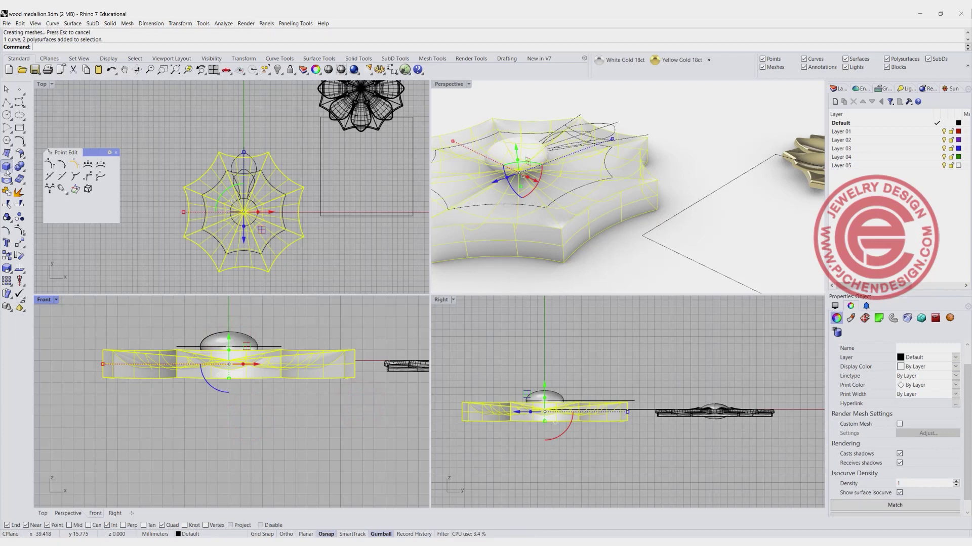
pyautogui.click(7, 192)
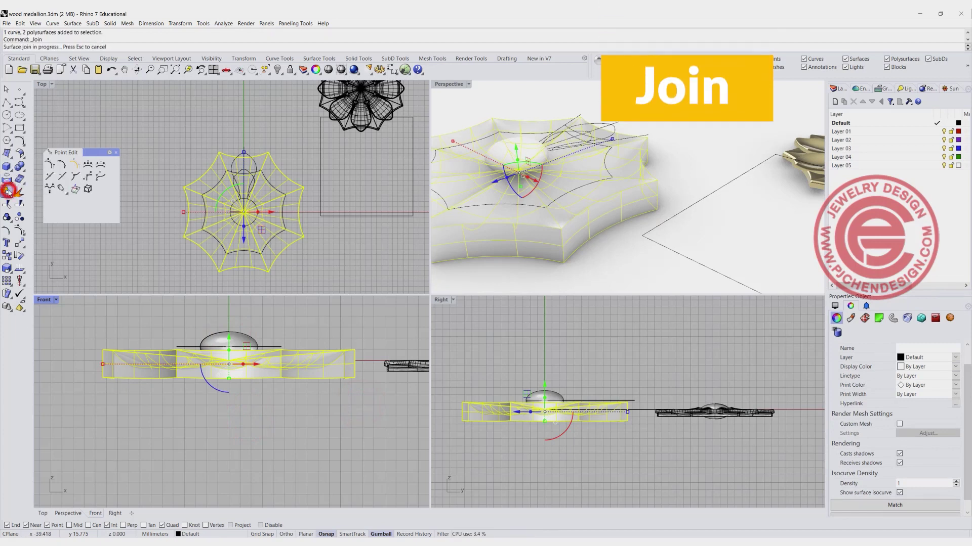
pyautogui.click(327, 251)
pyautogui.moveTo(577, 217)
pyautogui.mouseDown(button='right')
pyautogui.moveTo(586, 132)
pyautogui.moveTo(587, 209)
pyautogui.mouseUp(button='right')
# Step: Try to cap the open underside of the joined lower petal polysurface
pyautogui.click(572, 210)
pyautogui.write('Cap')
pyautogui.press('Return')
pyautogui.click(586, 257)
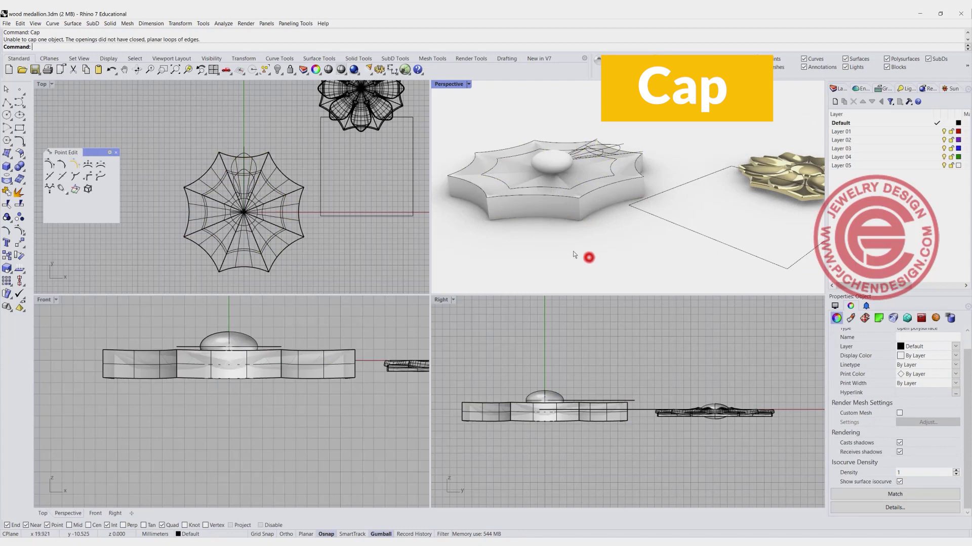
# Step: Show the hidden upper petal objects and inspect the stacked layers from above in the Perspective view
pyautogui.click(278, 70)
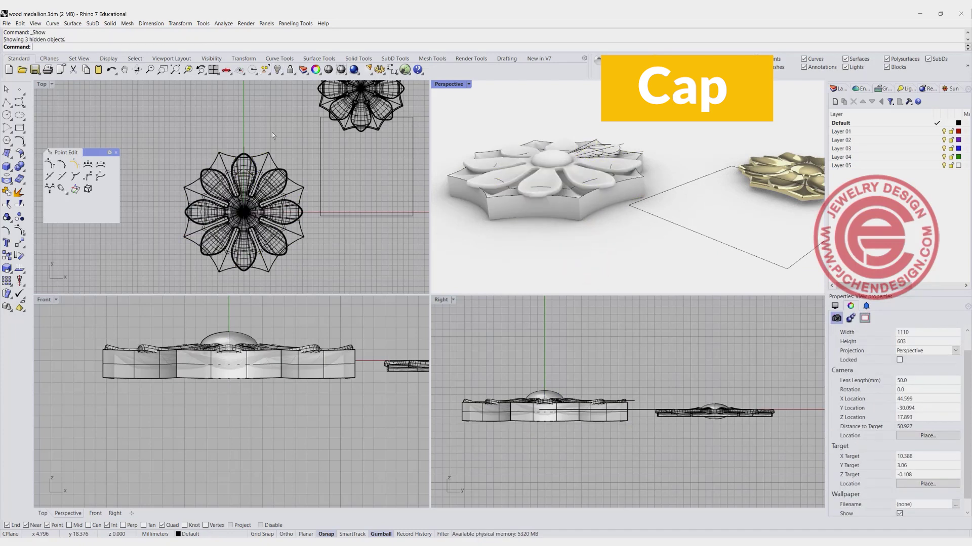
pyautogui.moveTo(590, 223); pyautogui.dragTo(310, 254, button='right')
pyautogui.scroll(5, 592, 212)
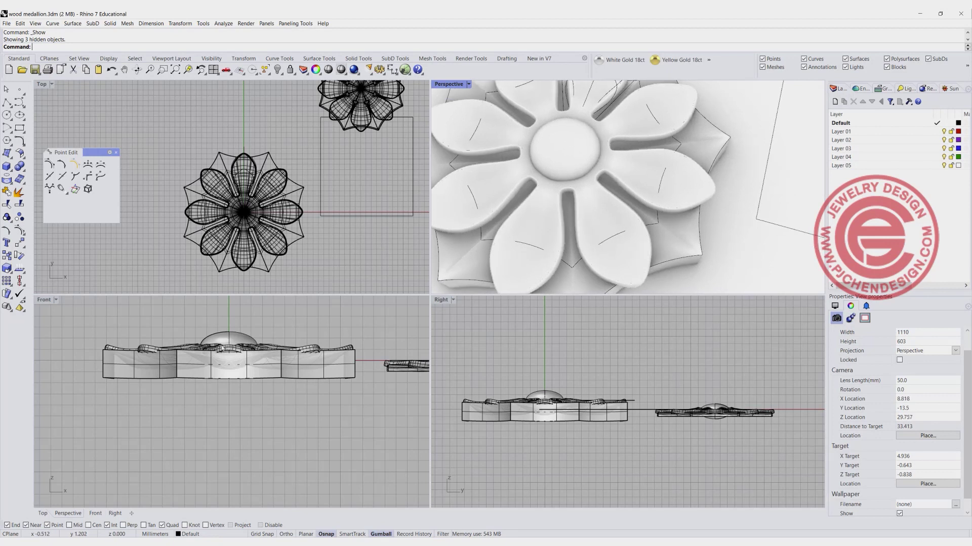
# Step: Move the central dome slightly downward in the Front view so it sits deeper in the petals
pyautogui.click(235, 337)
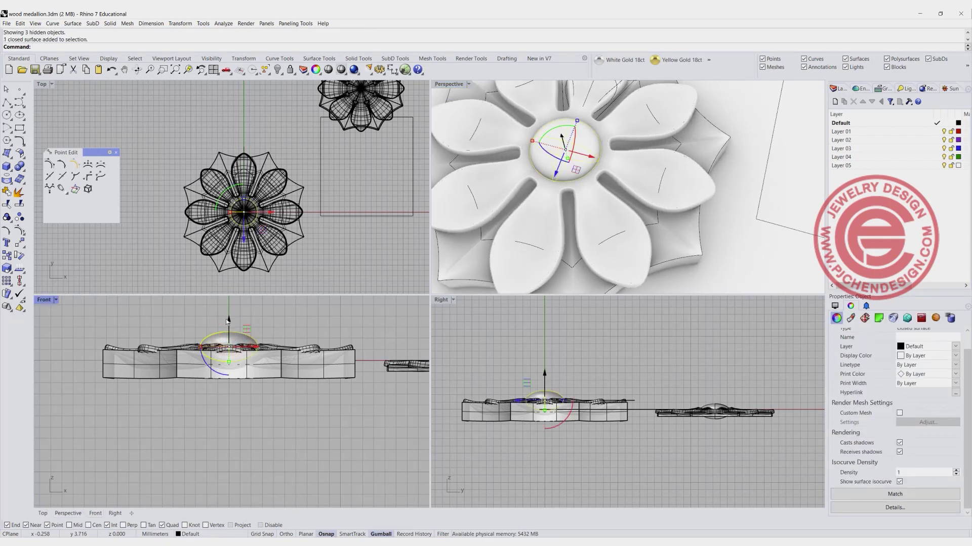
pyautogui.moveTo(228, 322); pyautogui.dragTo(229, 320)
pyautogui.click(248, 326)
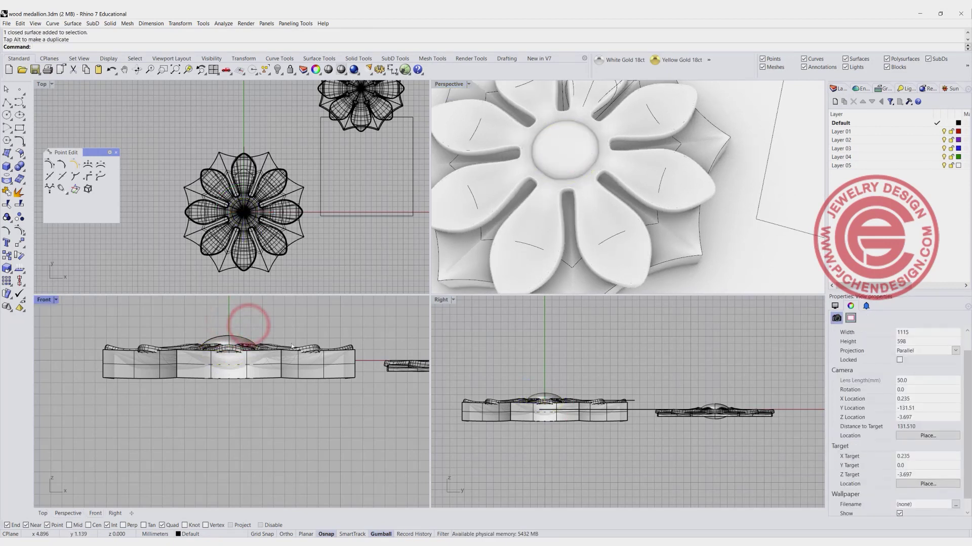
# Step: Create a rectangular plane surface enclosing the medallion in the Top view, and move it down about 1.2 mm to just above the wall's uneven bottom edge
pyautogui.moveTo(617, 250); pyautogui.dragTo(592, 155, button='right')
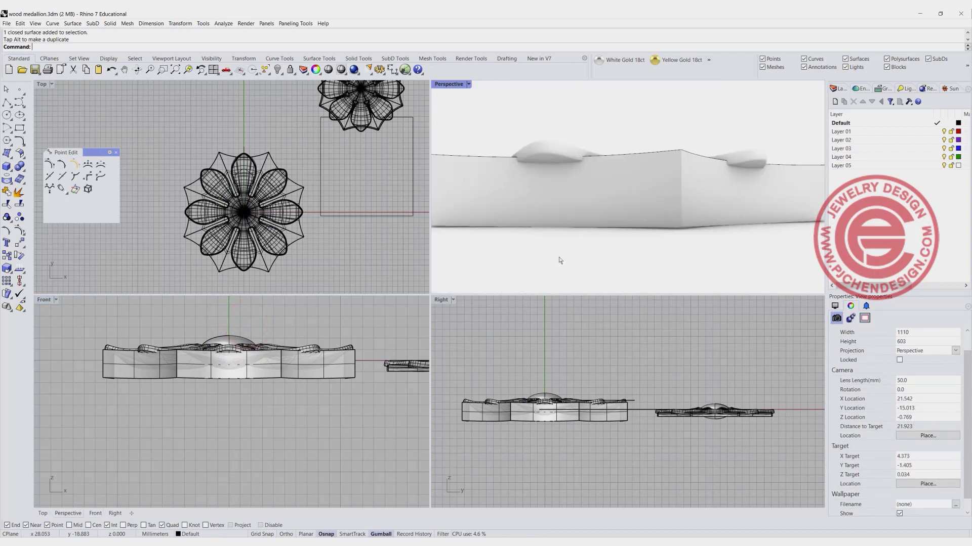
pyautogui.moveTo(555, 247); pyautogui.dragTo(436, 278, button='right')
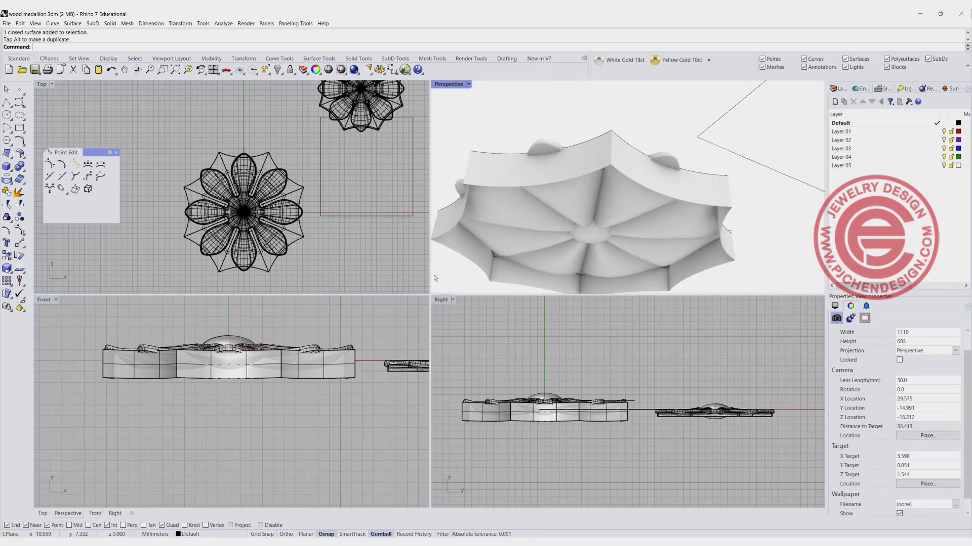
pyautogui.scroll(10, 106, 378)
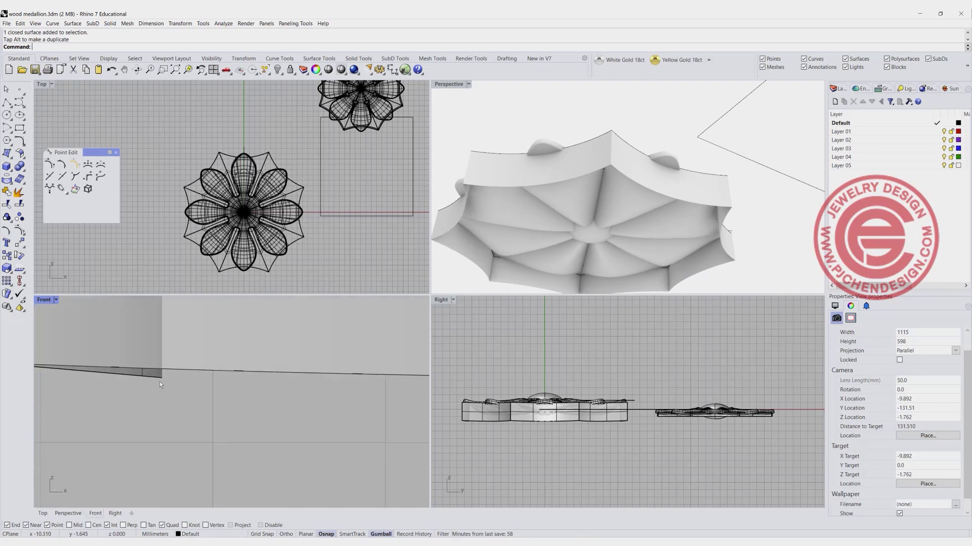
pyautogui.scroll(-5, 179, 372)
pyautogui.moveTo(220, 330); pyautogui.dragTo(169, 345, button='right')
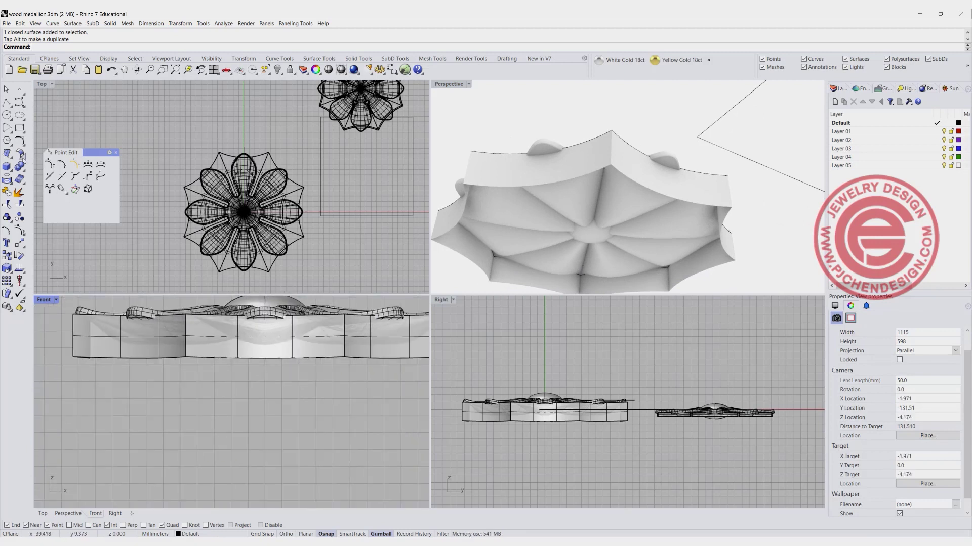
pyautogui.click(6, 150)
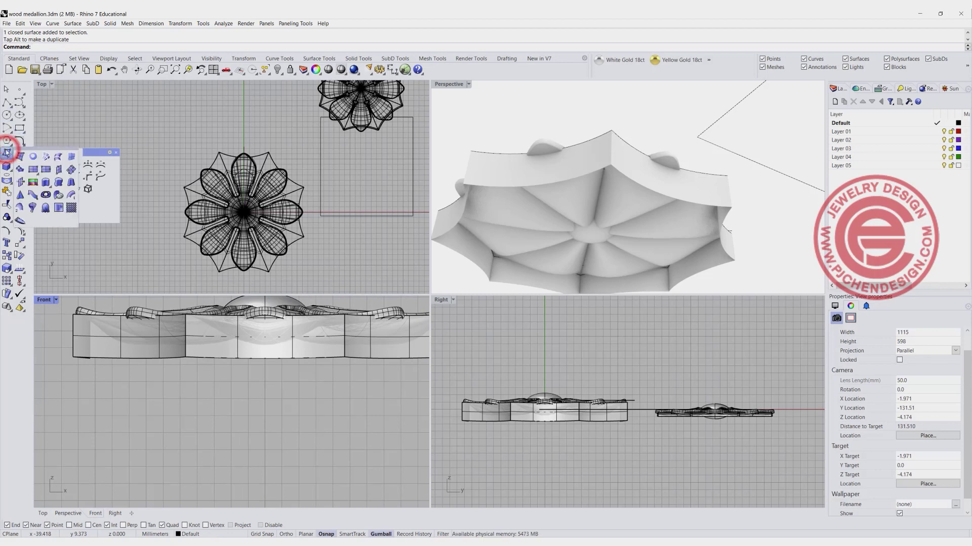
pyautogui.click(31, 169)
pyautogui.click(162, 128)
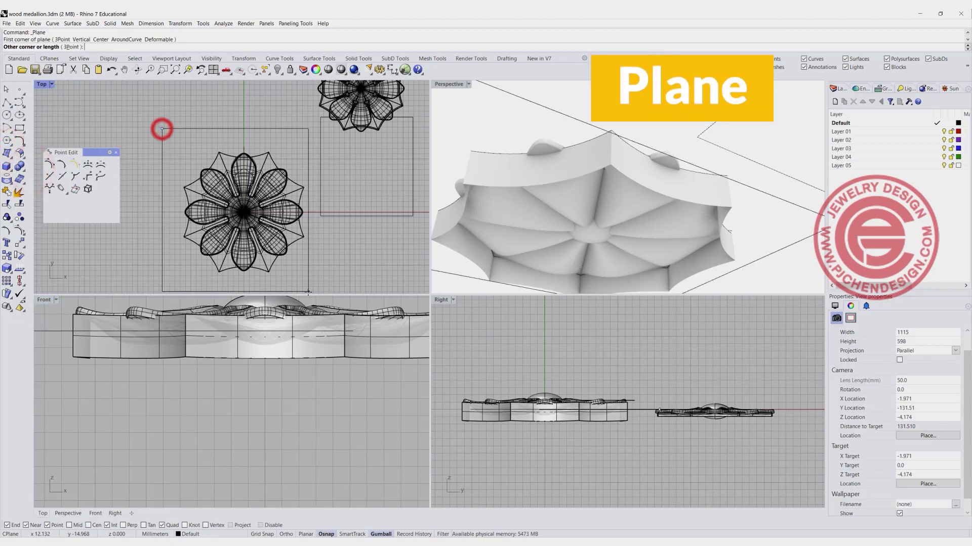
pyautogui.click(329, 282)
pyautogui.click(56, 332)
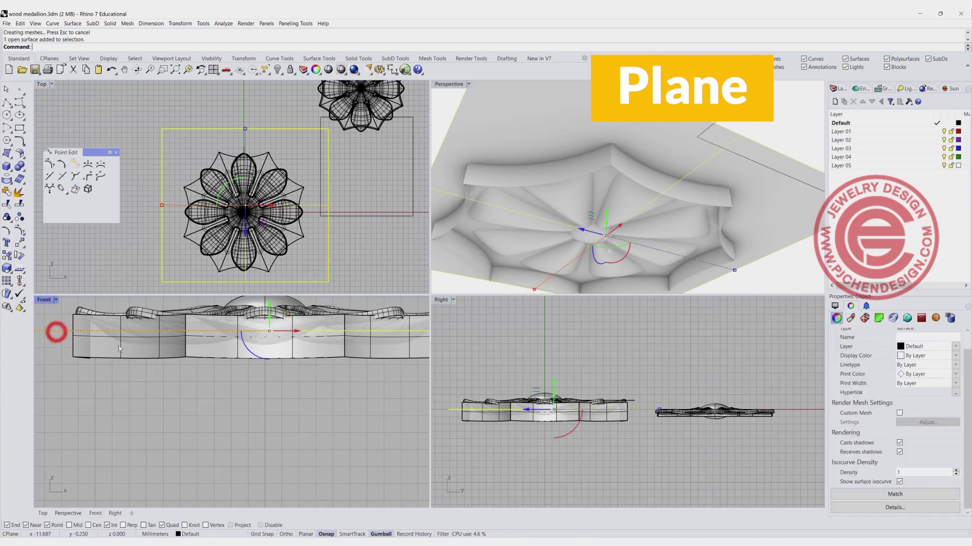
pyautogui.moveTo(270, 305); pyautogui.dragTo(268, 325)
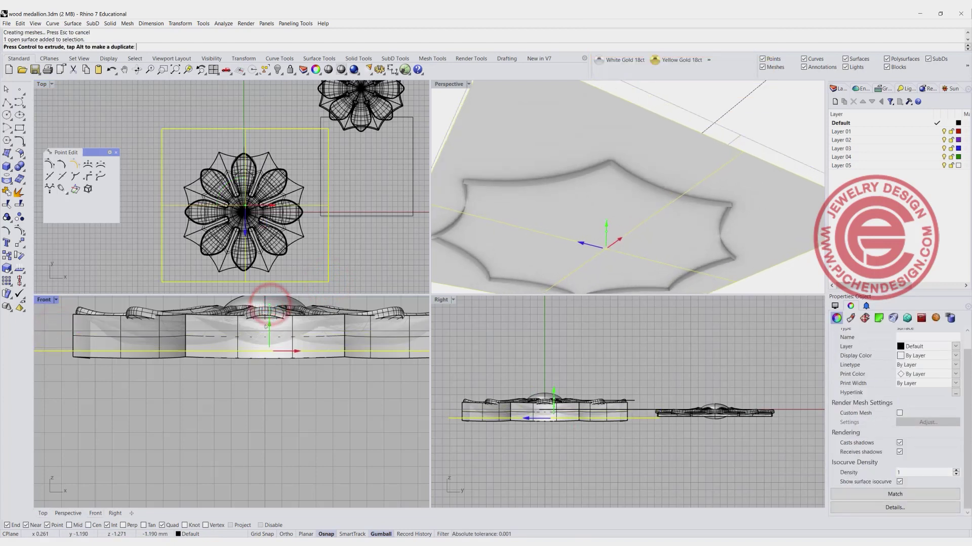
# Step: Trim off the wall's uneven bottom with the plane, and trim away the plane outside the petal layer's outline
pyautogui.click(9, 203)
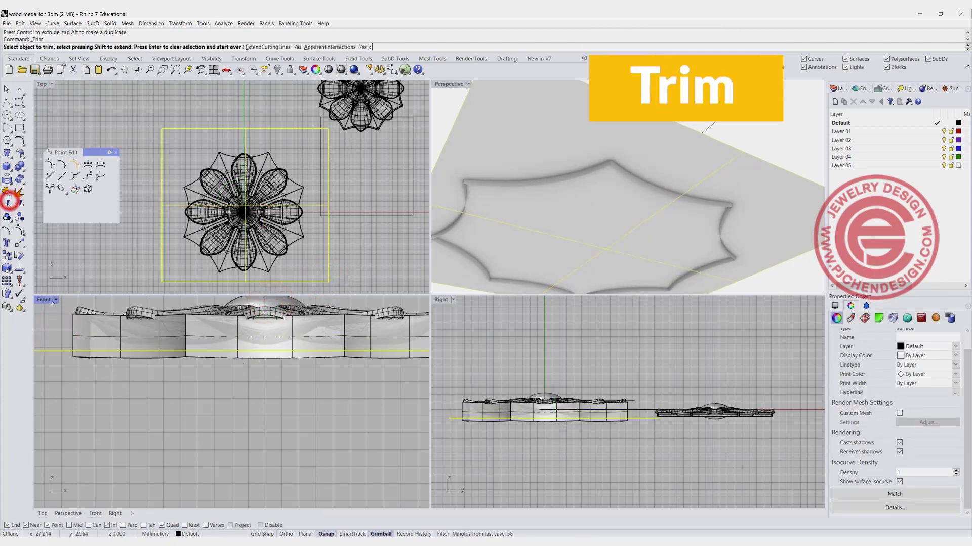
pyautogui.click(96, 362)
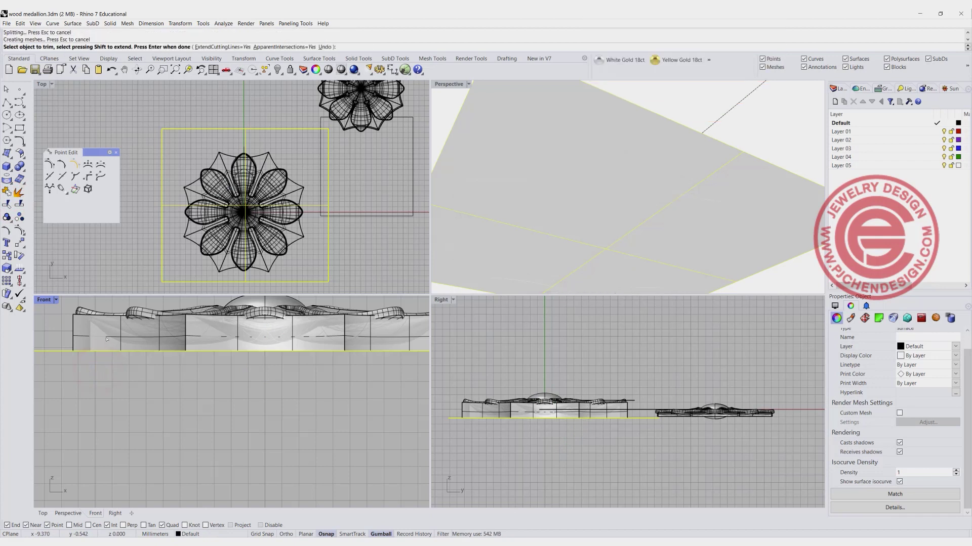
pyautogui.press('Return')
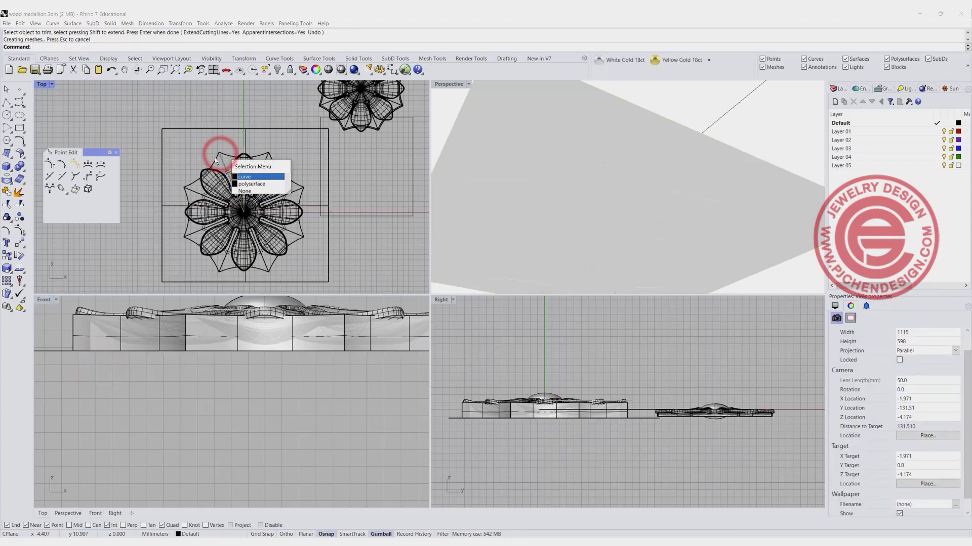
pyautogui.click(251, 183)
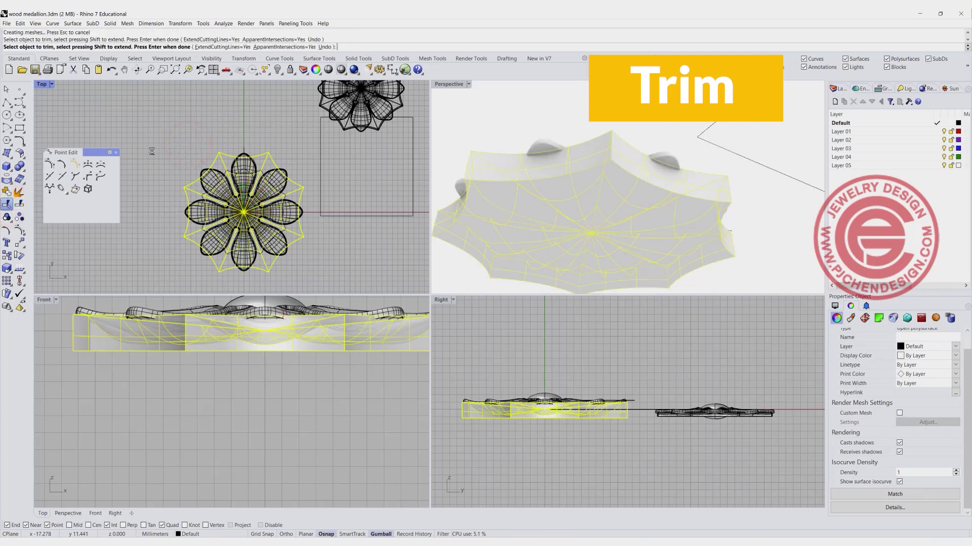
pyautogui.press('Return')
# Step: Join the trimmed bottom plane with the lower petal polysurface into one closed solid
pyautogui.moveTo(668, 218); pyautogui.dragTo(597, 238, button='right')
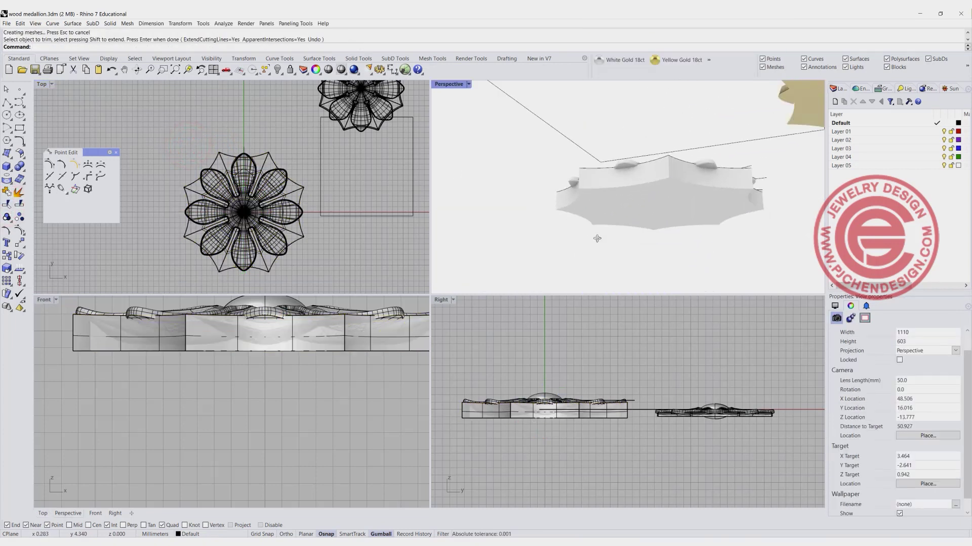
pyautogui.moveTo(285, 375); pyautogui.dragTo(230, 347)
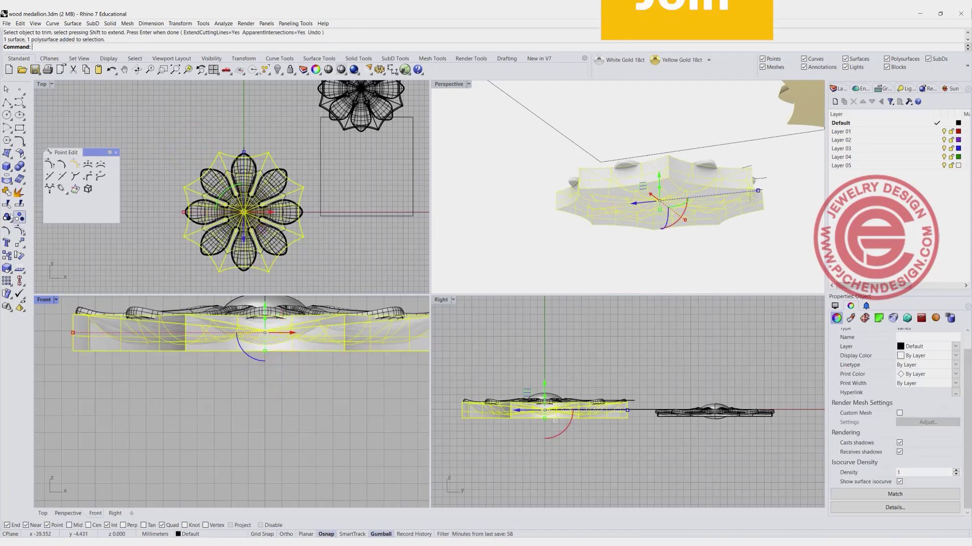
pyautogui.click(151, 141)
pyautogui.moveTo(628, 169); pyautogui.dragTo(623, 243, button='right')
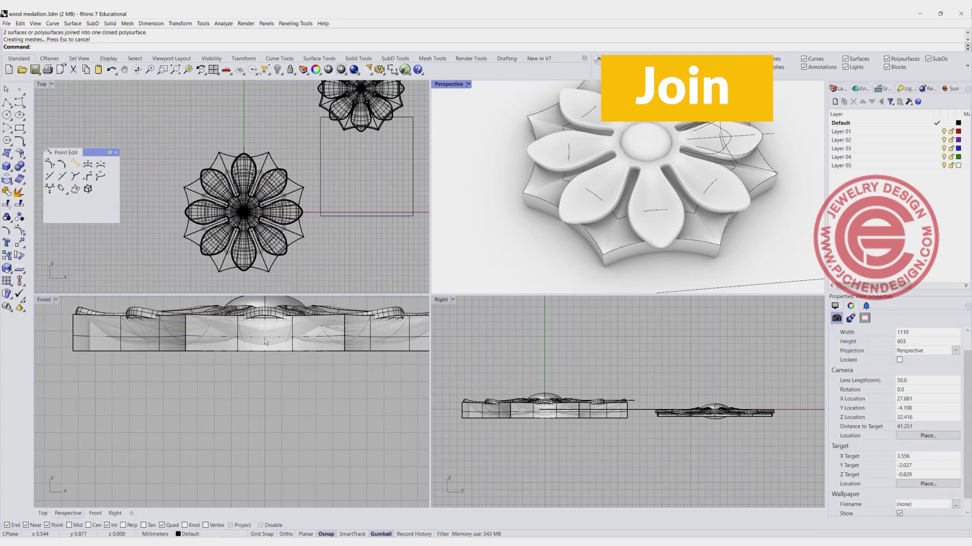
# Step: Scale down the lower petal solid's height in the Front view and move it slightly up toward the upper petals
pyautogui.moveTo(264, 339); pyautogui.dragTo(245, 371, button='right')
pyautogui.click(314, 385)
pyautogui.moveTo(244, 387); pyautogui.dragTo(248, 378)
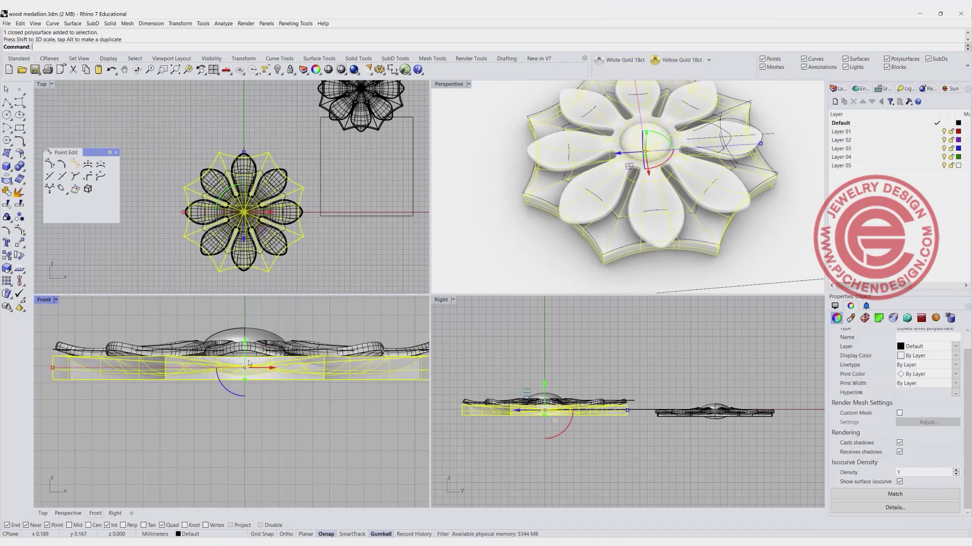
pyautogui.moveTo(245, 339); pyautogui.dragTo(243, 335)
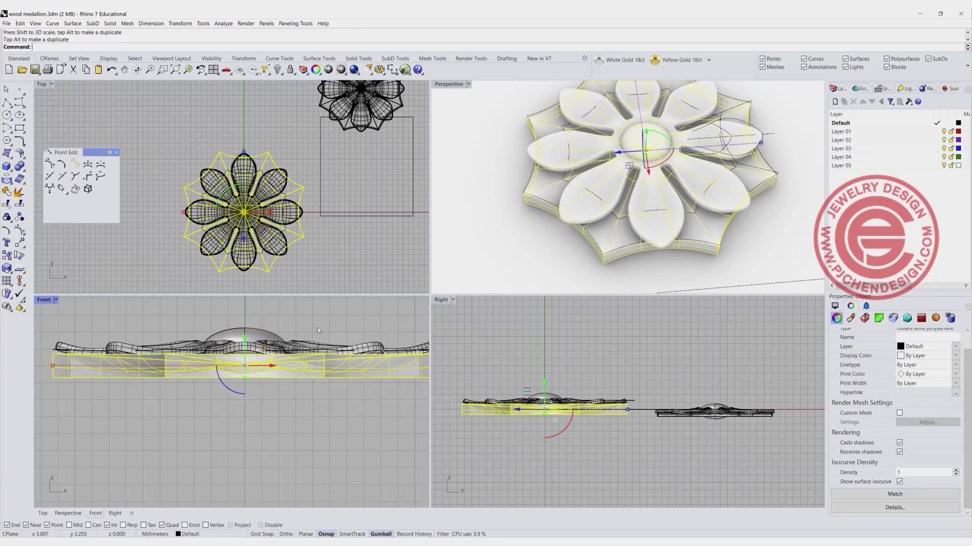
pyautogui.click(332, 328)
# Step: Raise the lower petal solid a little further in the Front view so it overlaps the undersides of the upper petals
pyautogui.moveTo(584, 196); pyautogui.dragTo(636, 180, button='right')
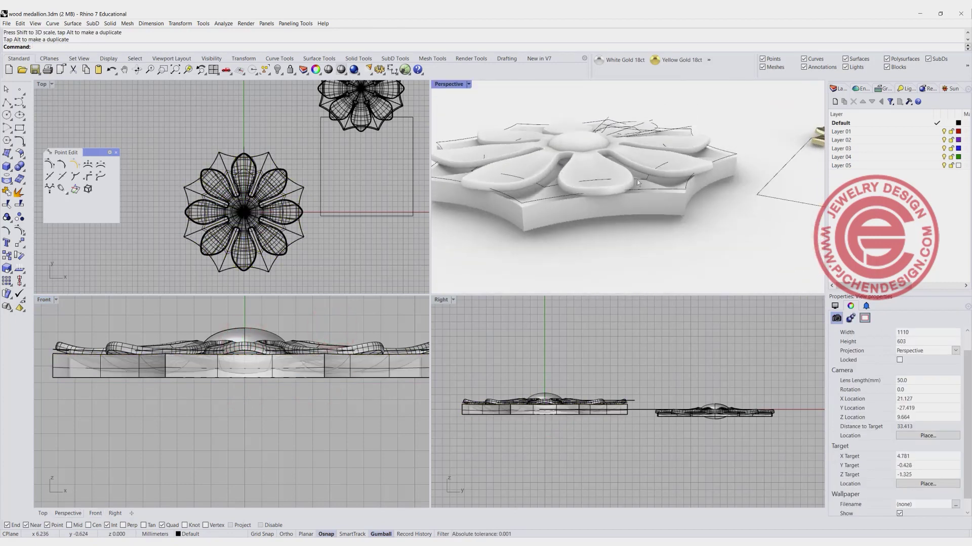
pyautogui.click(274, 374)
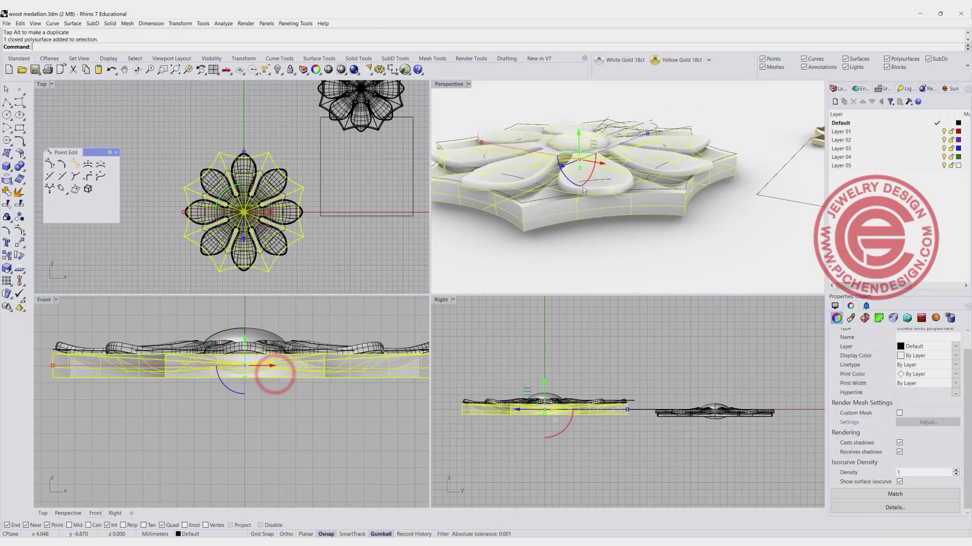
pyautogui.scroll(5, 564, 179)
pyautogui.moveTo(243, 344); pyautogui.dragTo(243, 332)
pyautogui.click(320, 324)
# Step: Maximize the Perspective view, set its display mode to Ghosted, and bring both medallions into view
pyautogui.scroll(-8, 526, 196)
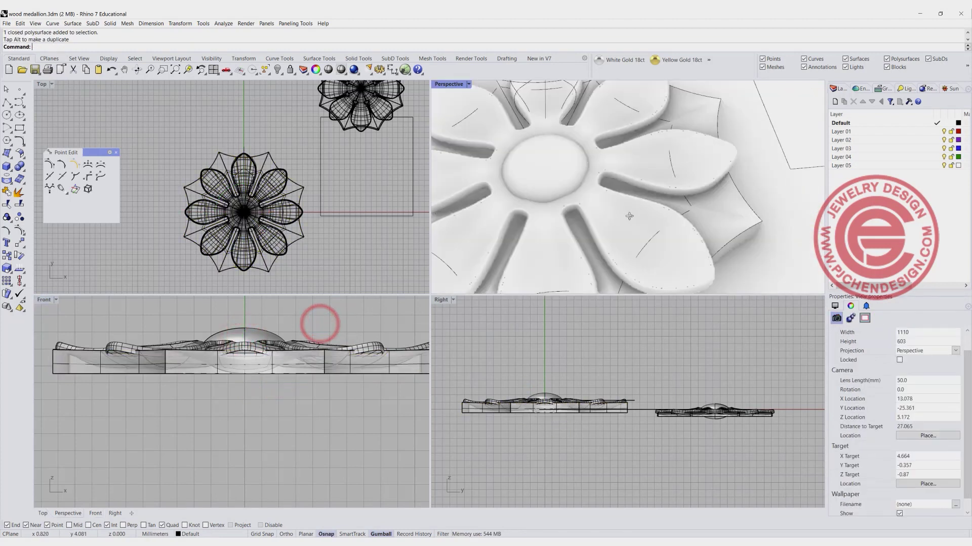
pyautogui.keyDown('shift'); pyautogui.moveTo(612, 185); pyautogui.dragTo(487, 187, button='right'); pyautogui.keyUp('shift')
pyautogui.scroll(3, 487, 188)
pyautogui.doubleClick(445, 84)
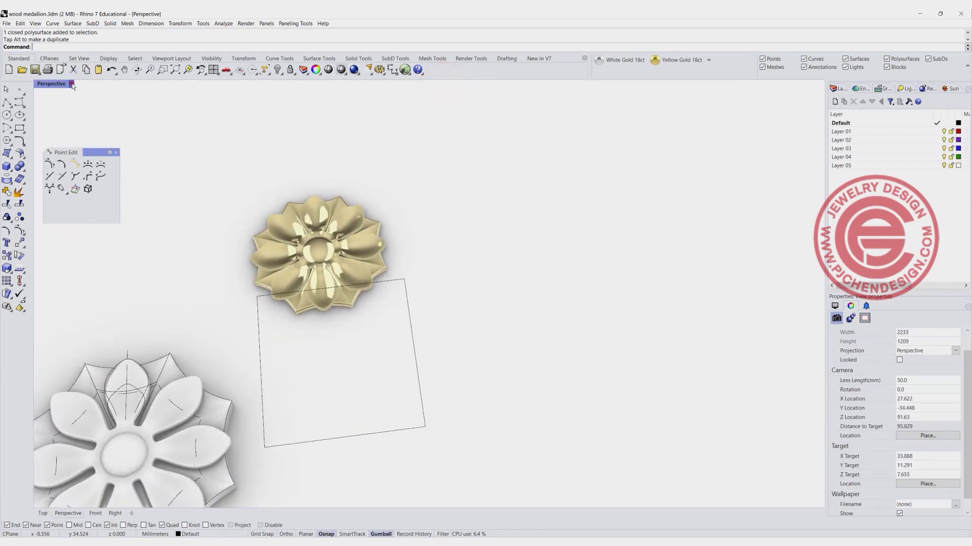
pyautogui.click(71, 84)
pyautogui.click(56, 146)
pyautogui.moveTo(59, 150); pyautogui.dragTo(459, 292, button='right')
pyautogui.moveTo(406, 348)
pyautogui.mouseDown(button='right')
pyautogui.moveTo(364, 318)
pyautogui.moveTo(372, 309)
pyautogui.moveTo(357, 331)
pyautogui.moveTo(371, 286)
pyautogui.moveTo(381, 328)
pyautogui.moveTo(415, 340)
pyautogui.mouseUp(button='right')
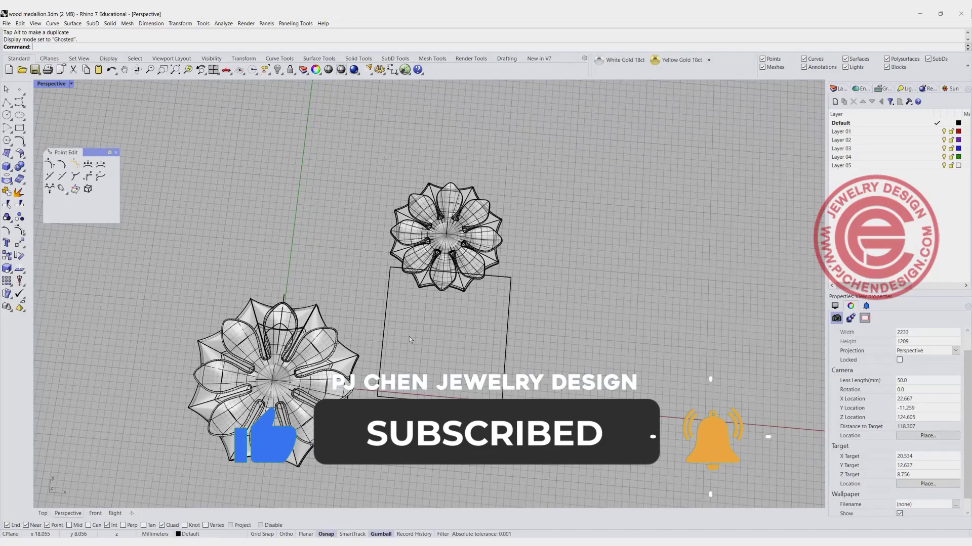